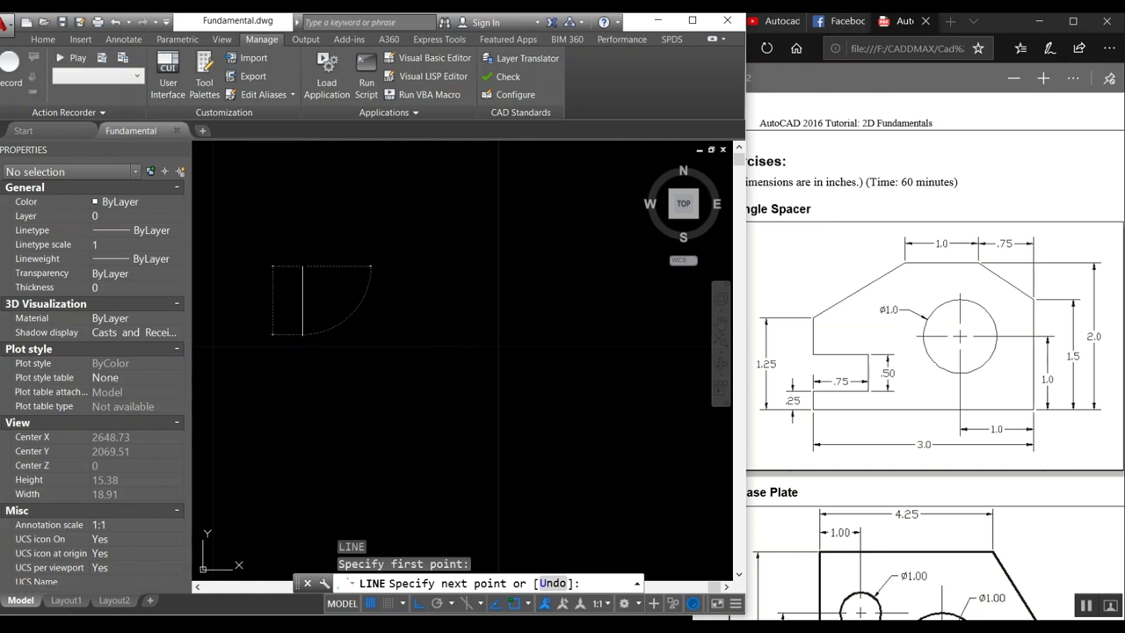
Draw the outline with Ortho lines of 1.25, 3, 1.5, .5, .75 and 1, closing at the start point
{"action": "type", "text": "1.25"}
{"action": "key", "text": "Return"}
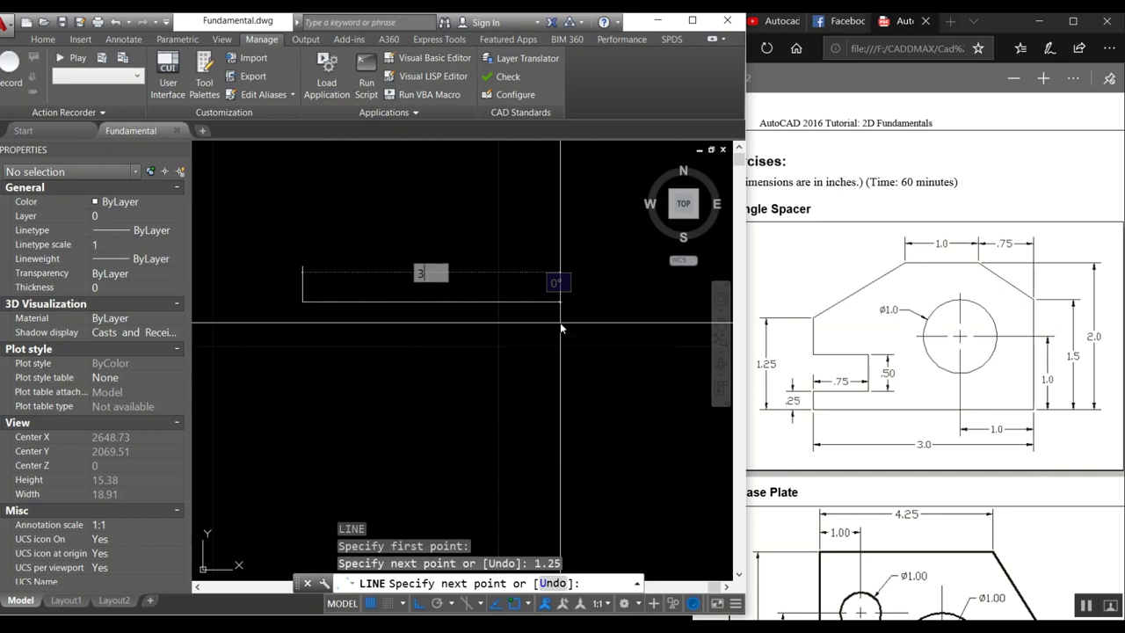
{"action": "key", "text": "Return"}
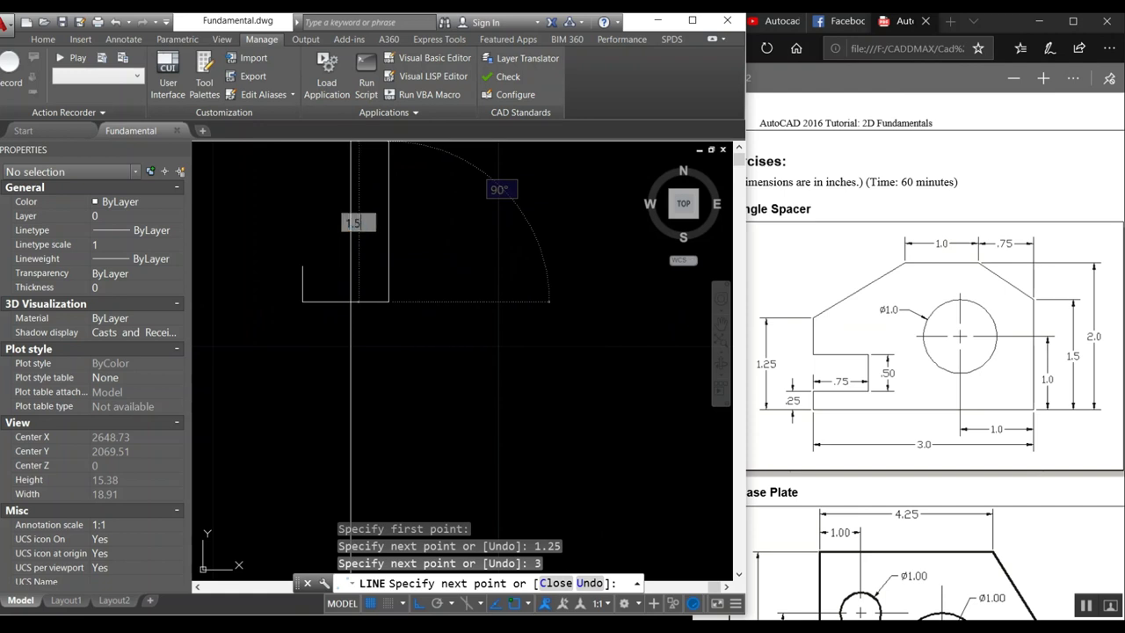
{"action": "key", "text": "Return"}
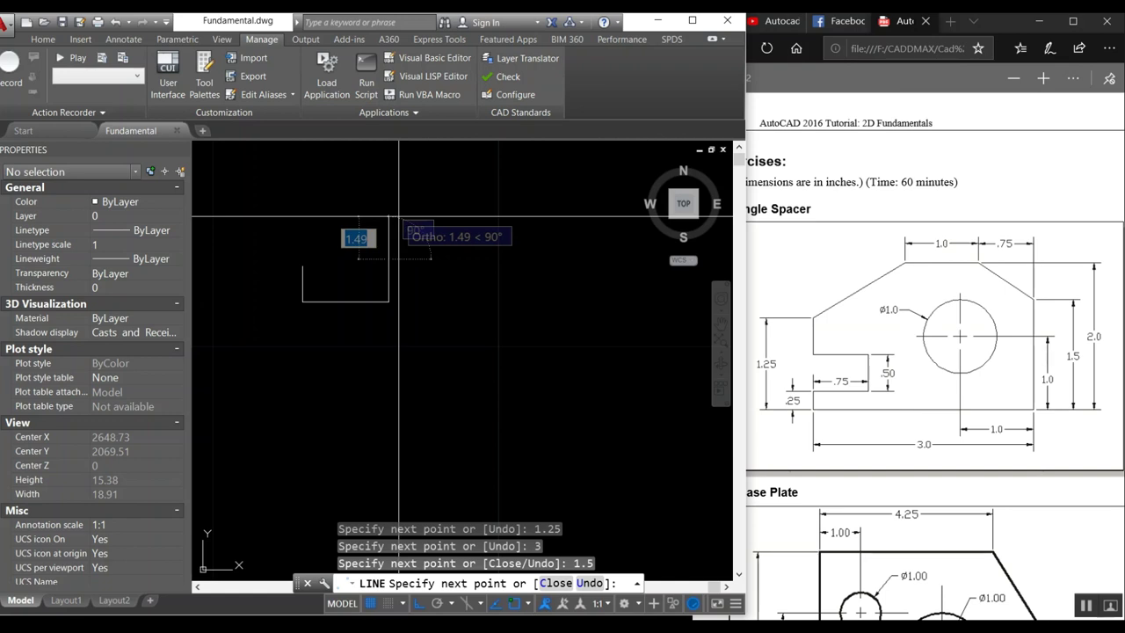
{"action": "type", "text": ".5"}
{"action": "key", "text": "Return"}
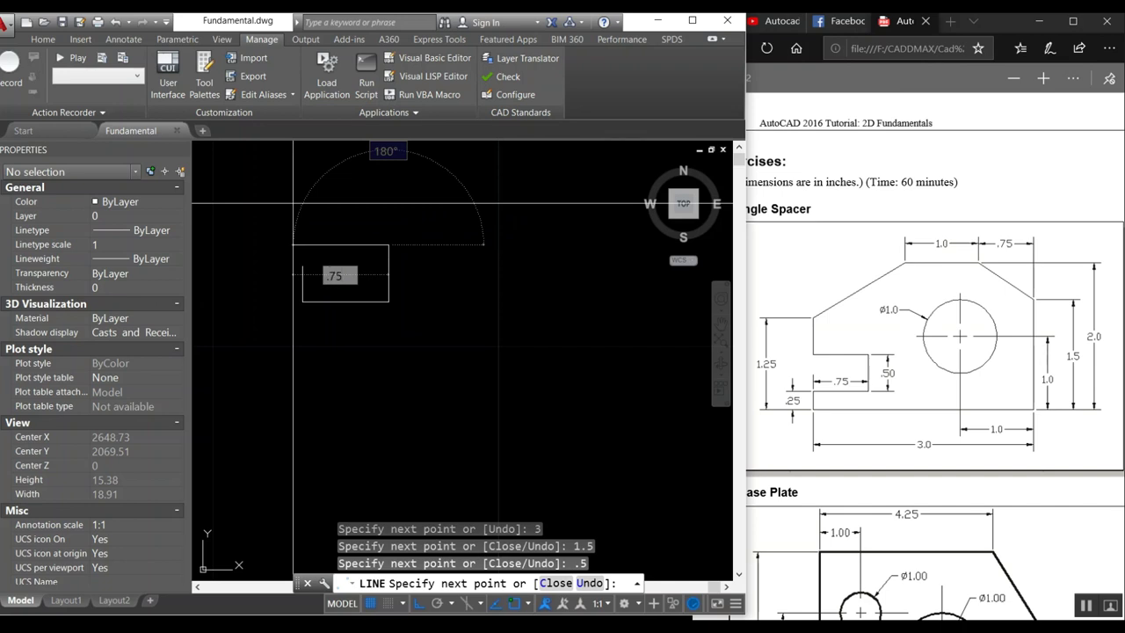
{"action": "key", "text": "Return"}
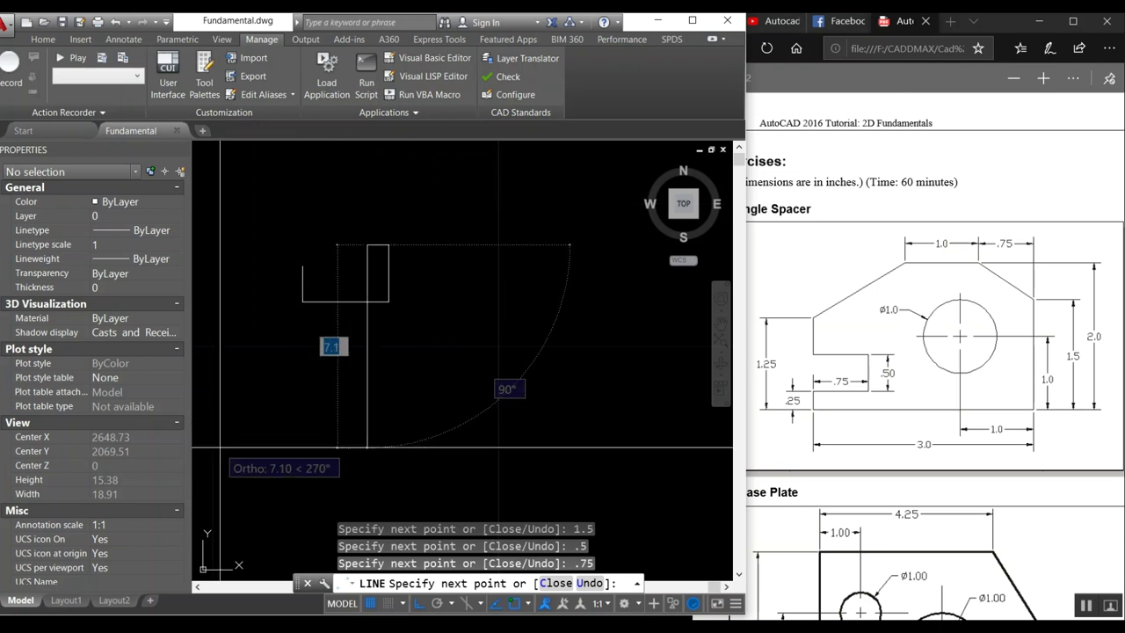
{"action": "key", "text": "Return"}
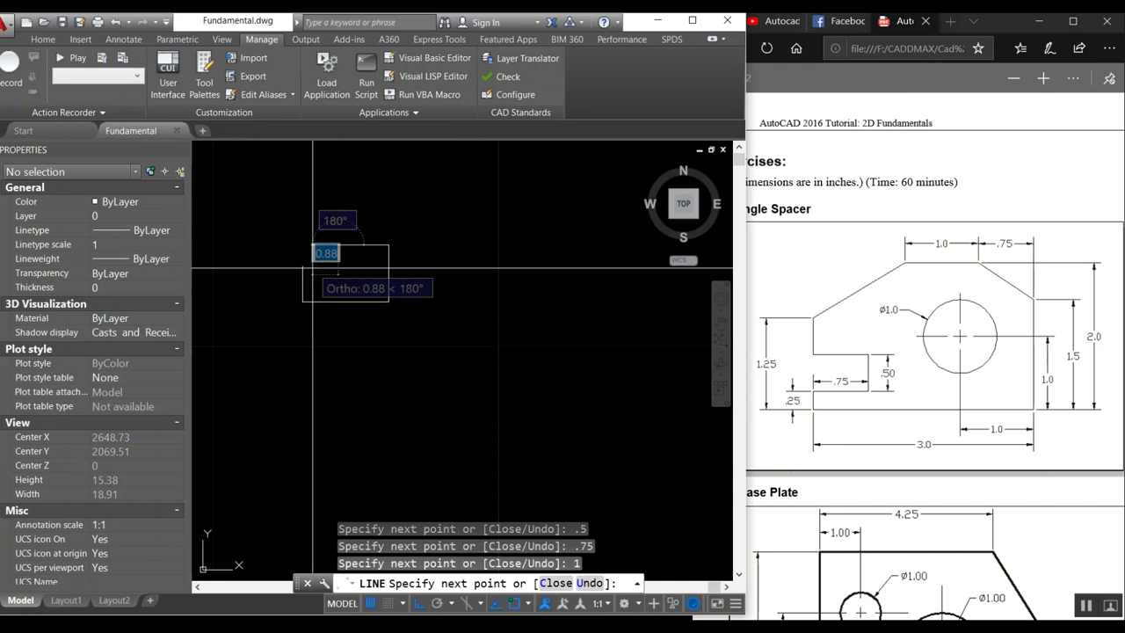
{"action": "left_click", "coordinate": [303, 266]}
{"action": "key", "text": "Return"}
{"action": "scroll", "coordinate": [290, 229], "scroll_direction": "up", "scroll_amount": 4}
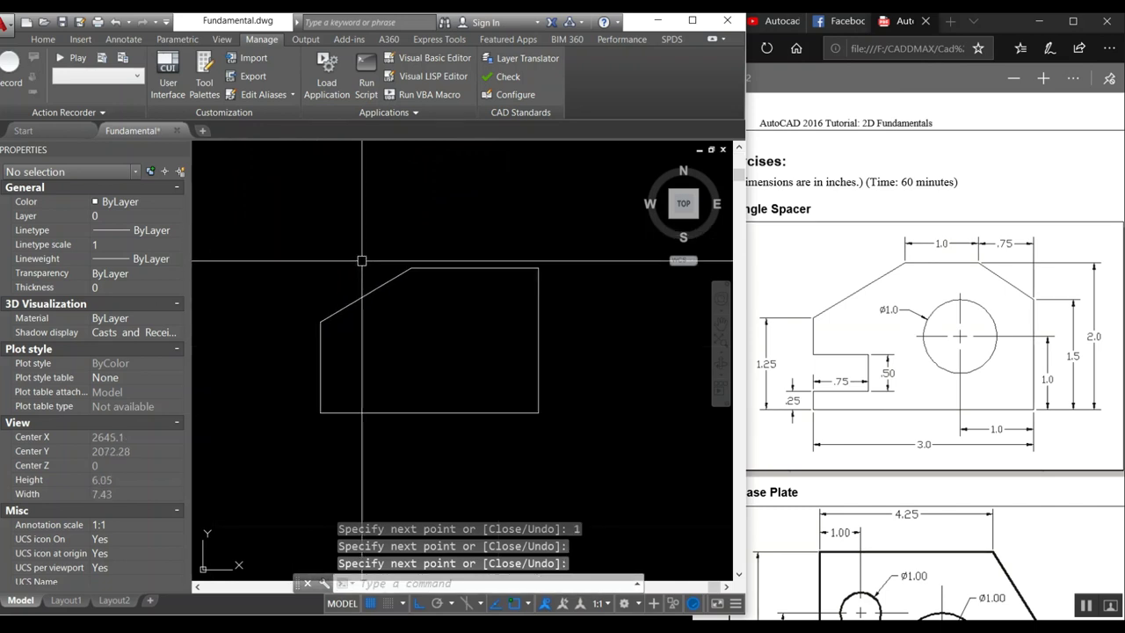
Offset the bottom edge .25 upward and the left edge .75 inward
{"action": "scroll", "coordinate": [334, 363], "scroll_direction": "up", "scroll_amount": 2}
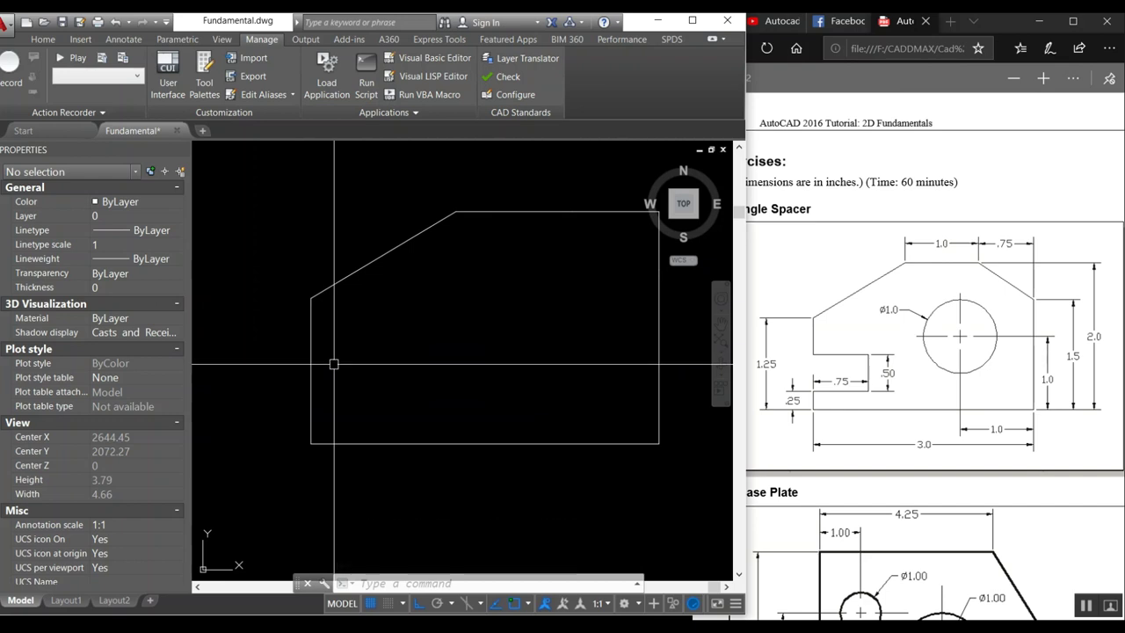
{"action": "type", "text": "o"}
{"action": "key", "text": "Return"}
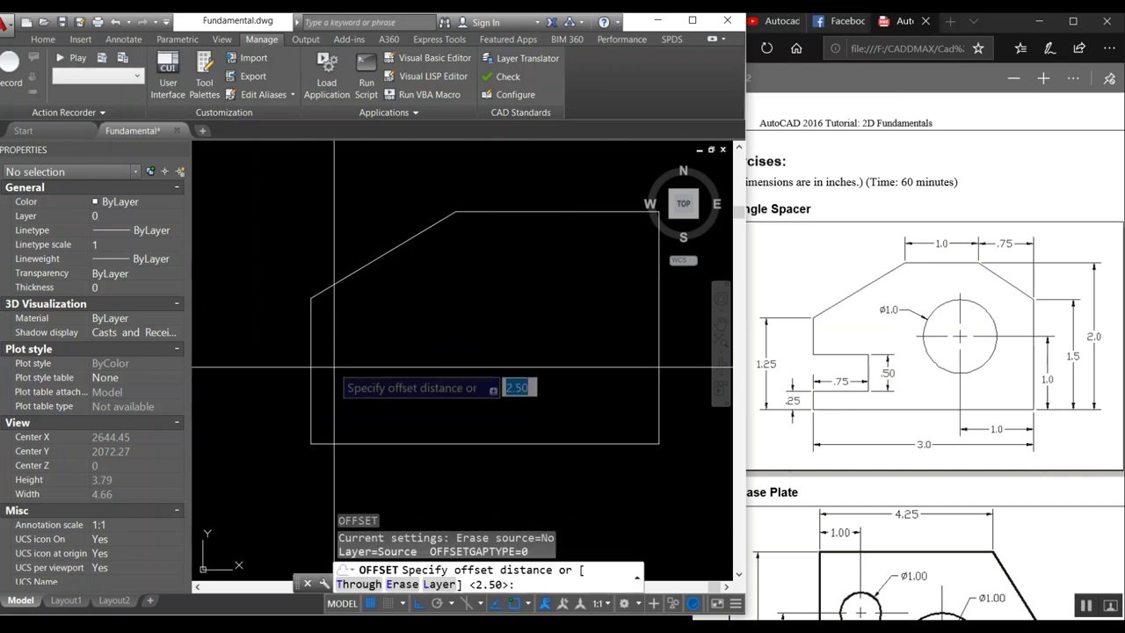
{"action": "type", "text": "5"}
{"action": "key", "text": "Return"}
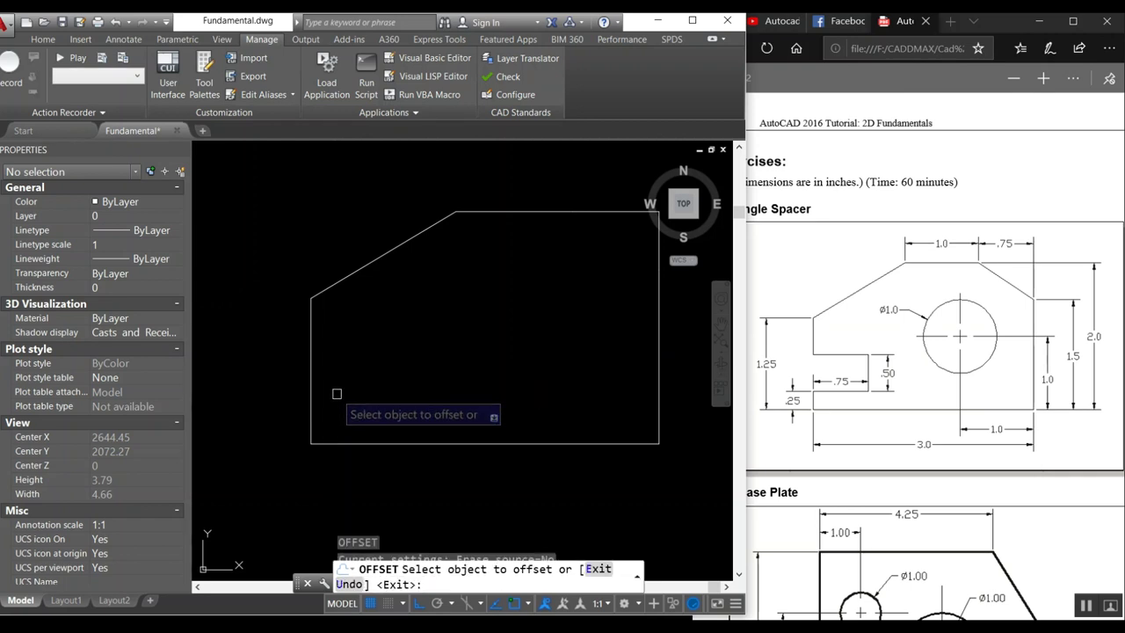
{"action": "left_click", "coordinate": [331, 441]}
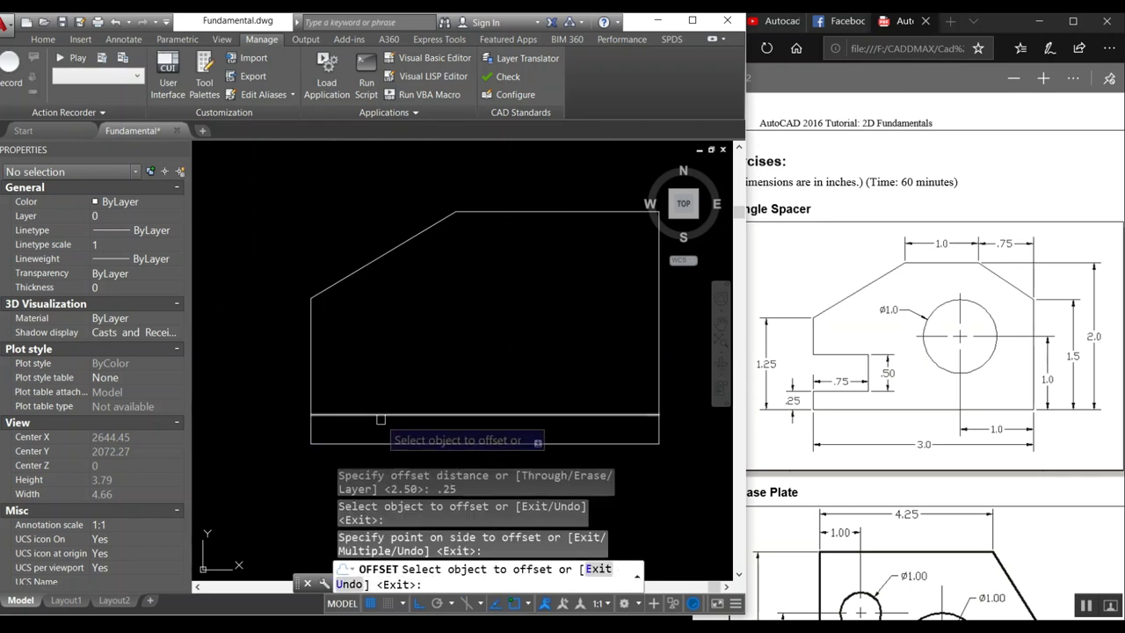
{"action": "left_click", "coordinate": [334, 428]}
{"action": "key", "text": "Return"}
{"action": "key", "text": "Return"}
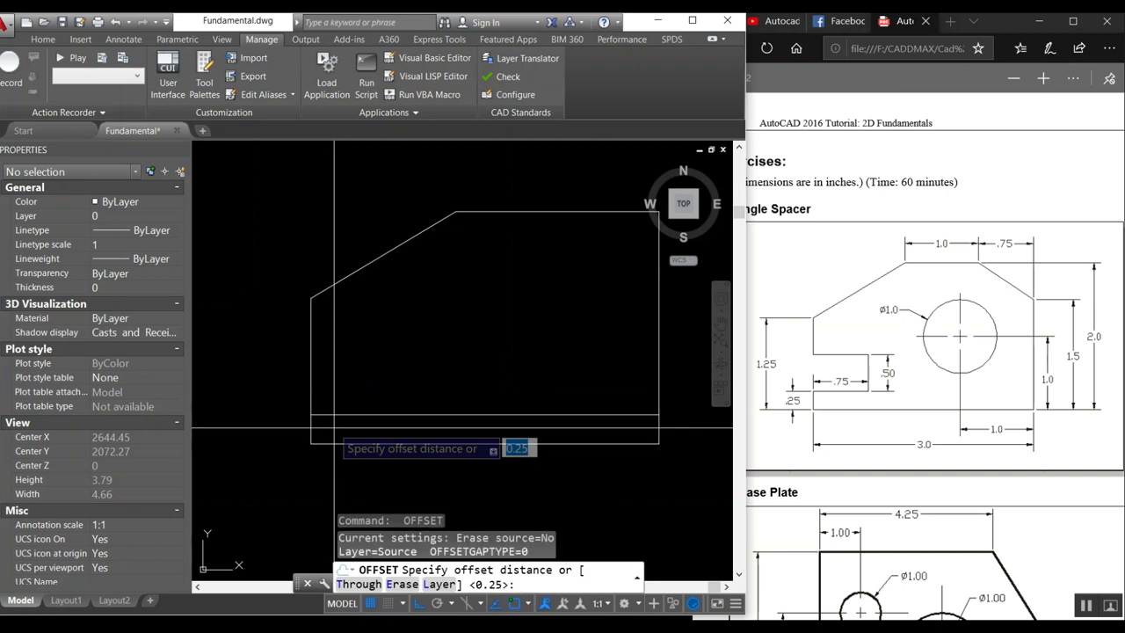
{"action": "type", "text": "5"}
{"action": "key", "text": "Return"}
{"action": "left_click", "coordinate": [311, 400]}
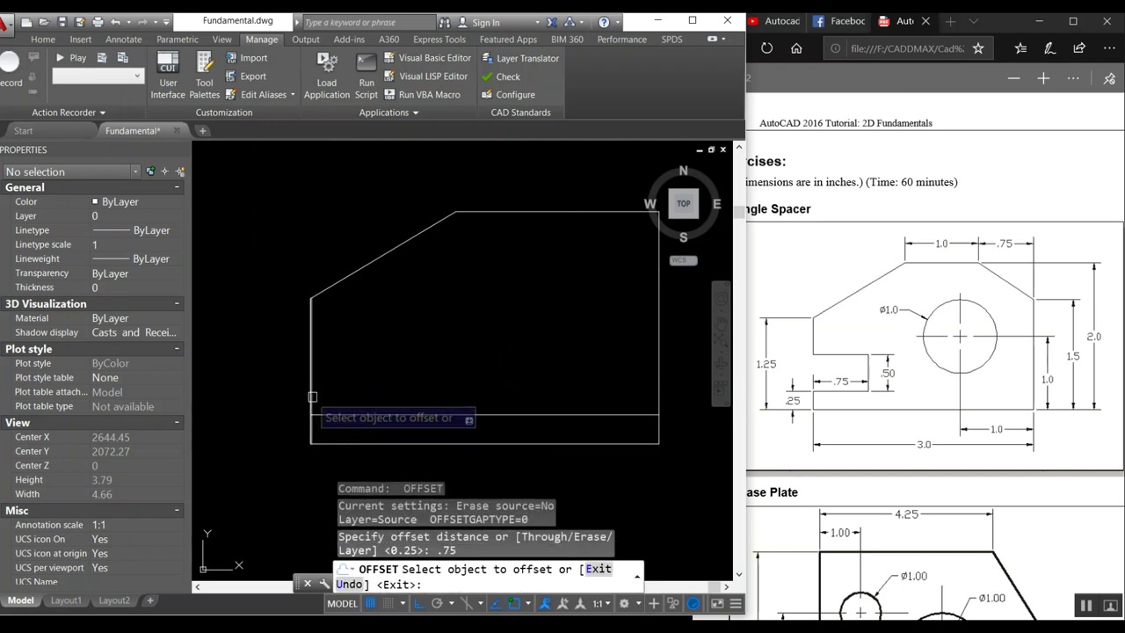
{"action": "left_click", "coordinate": [365, 396]}
Offset the new .25 line another .75 upward
{"action": "key", "text": "Return"}
{"action": "key", "text": "Return"}
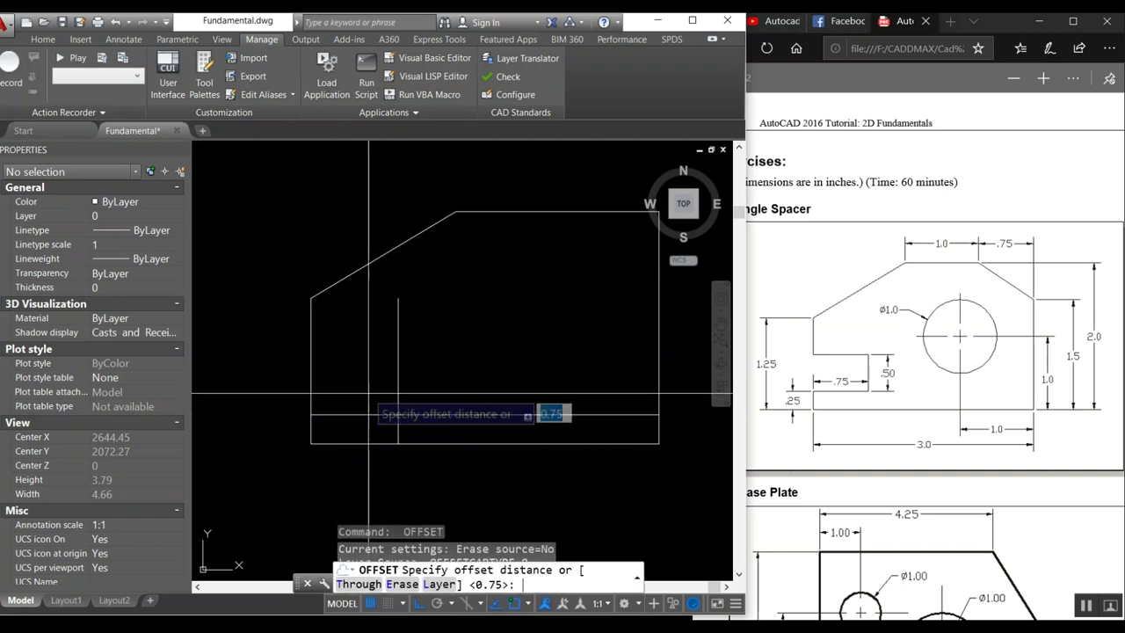
{"action": "type", "text": ".5"}
{"action": "key", "text": "Return"}
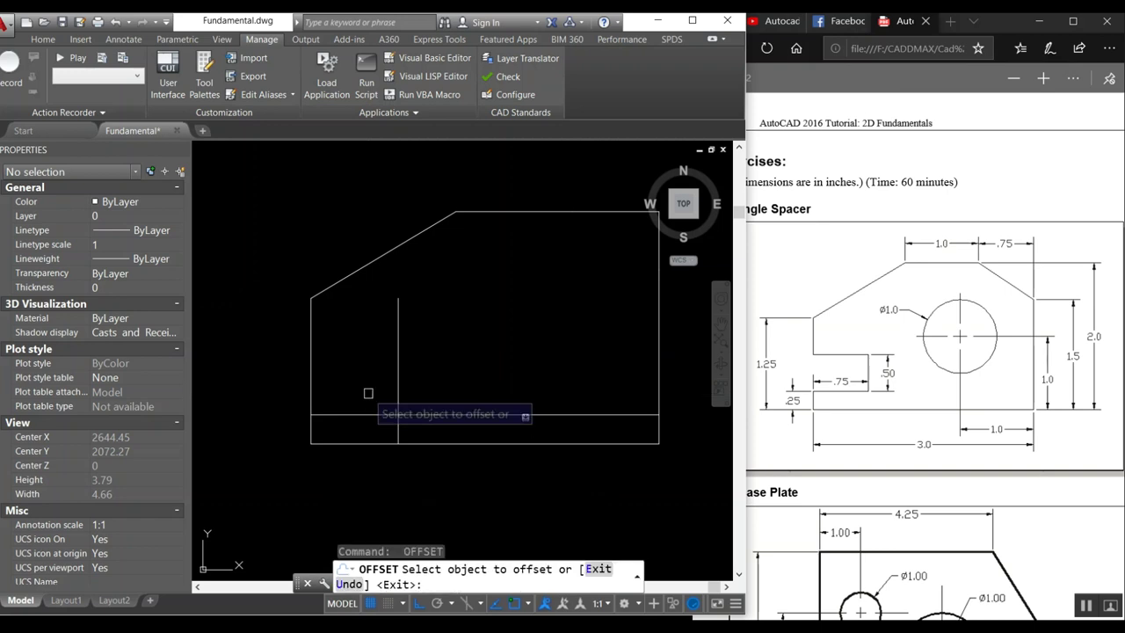
{"action": "left_click", "coordinate": [369, 414]}
{"action": "left_click", "coordinate": [367, 376]}
{"action": "key", "text": "Escape"}
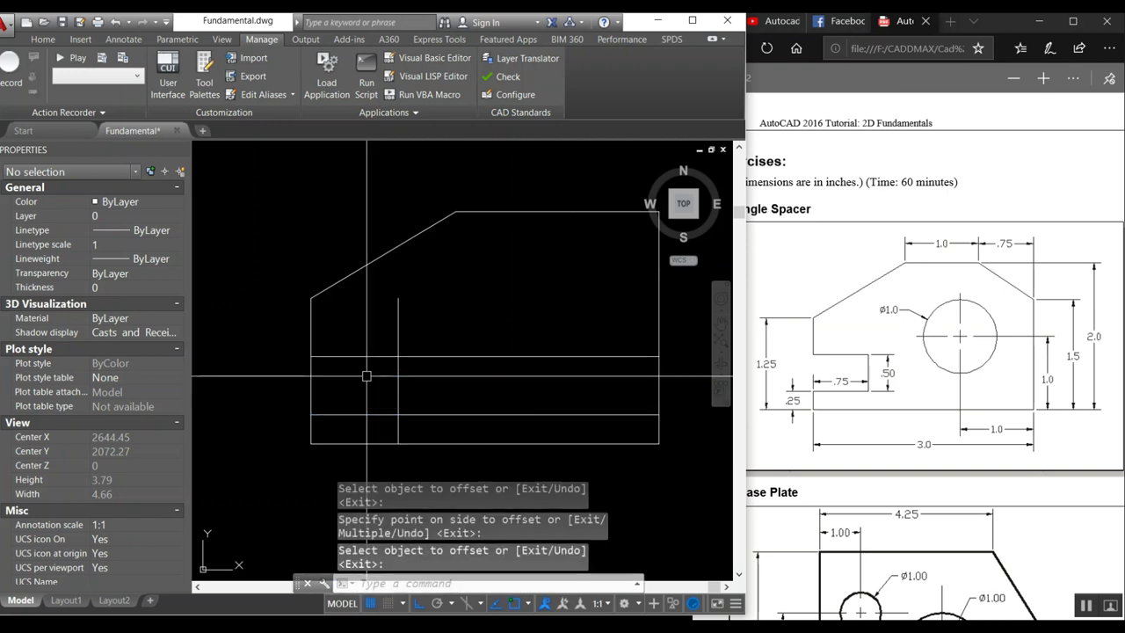
Trim the four excess offset line pieces to leave the rectangular notch
{"action": "type", "text": "tr"}
{"action": "key", "text": "Return"}
{"action": "key", "text": "Return"}
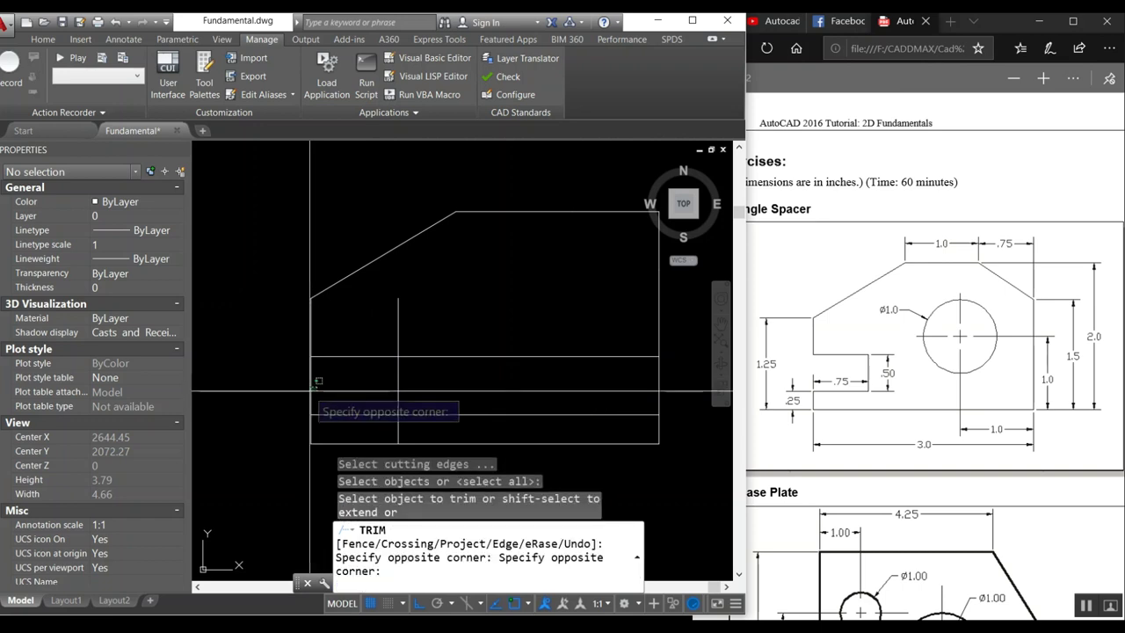
{"action": "left_click", "coordinate": [407, 357]}
{"action": "left_click", "coordinate": [399, 330]}
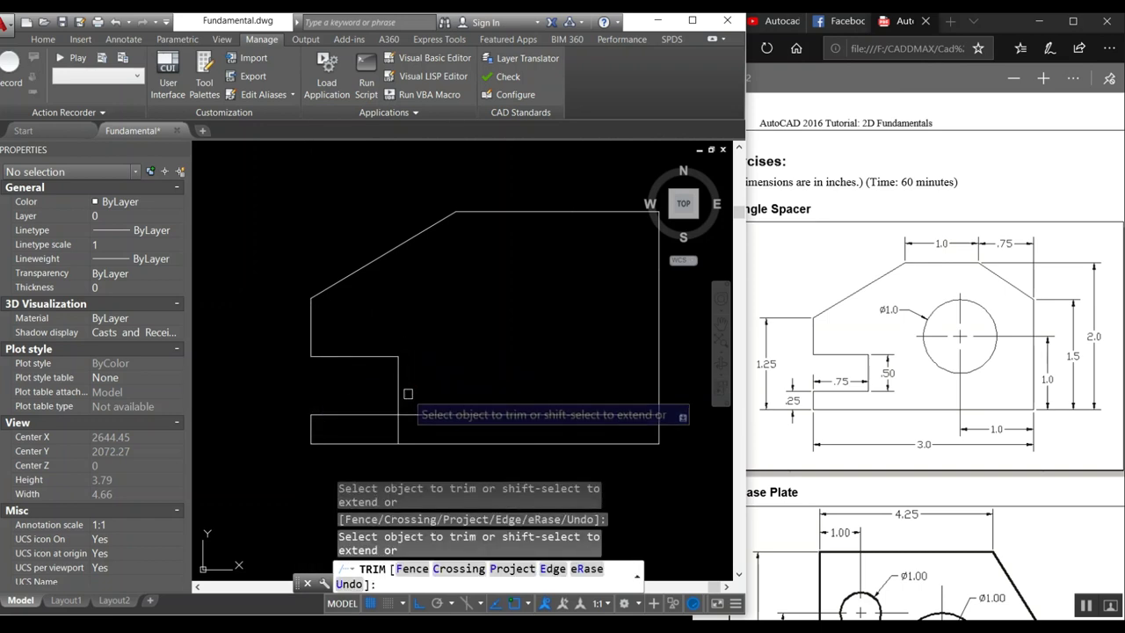
{"action": "left_click", "coordinate": [400, 429]}
{"action": "left_click", "coordinate": [410, 413]}
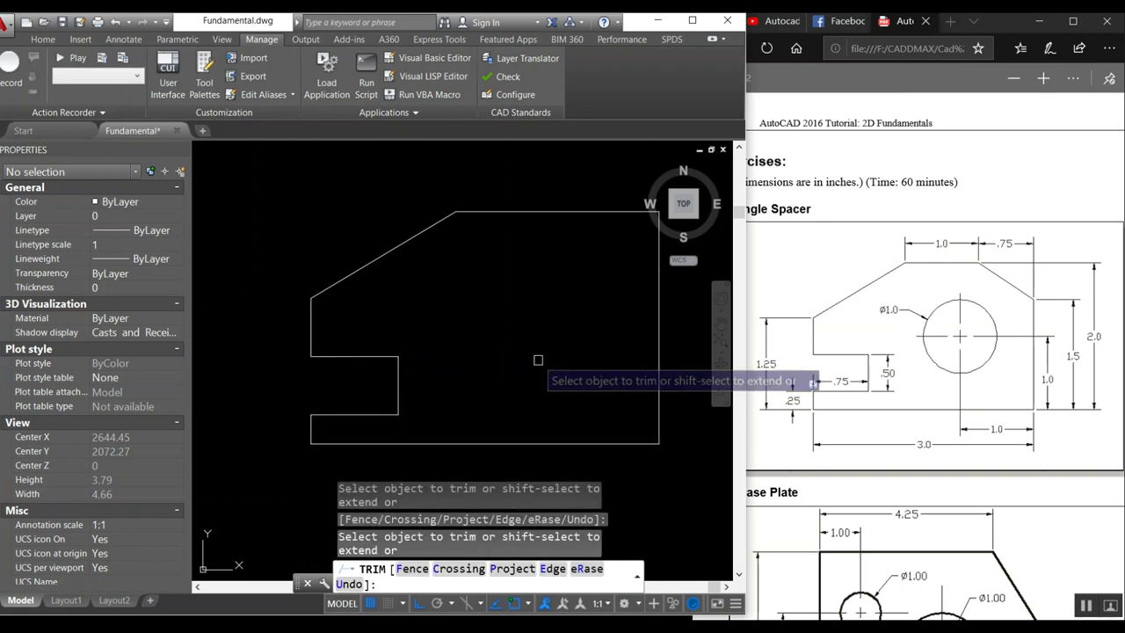
{"action": "key", "text": "Escape"}
{"action": "type", "text": "l"}
{"action": "key", "text": "Return"}
{"action": "middle_click_drag", "start_coordinate": [616, 269], "coordinate": [522, 294]}
Draw the slanted corner line from the right edge to the top edge and delete the leftover corner pieces
{"action": "left_click", "coordinate": [565, 293]}
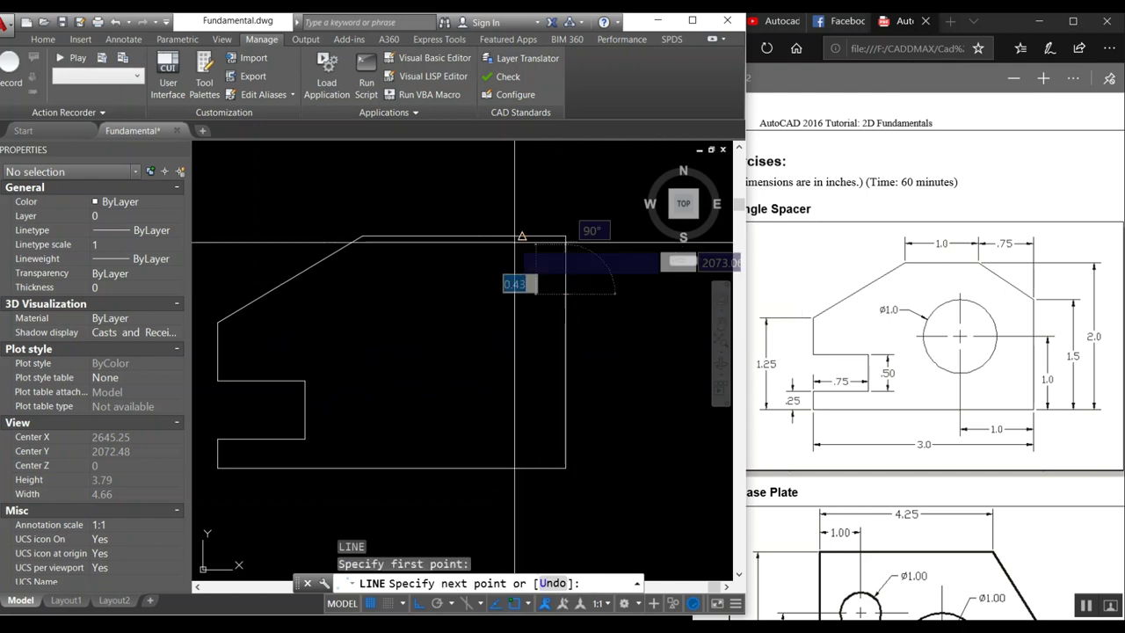
{"action": "left_click", "coordinate": [480, 235]}
{"action": "key", "text": "Return"}
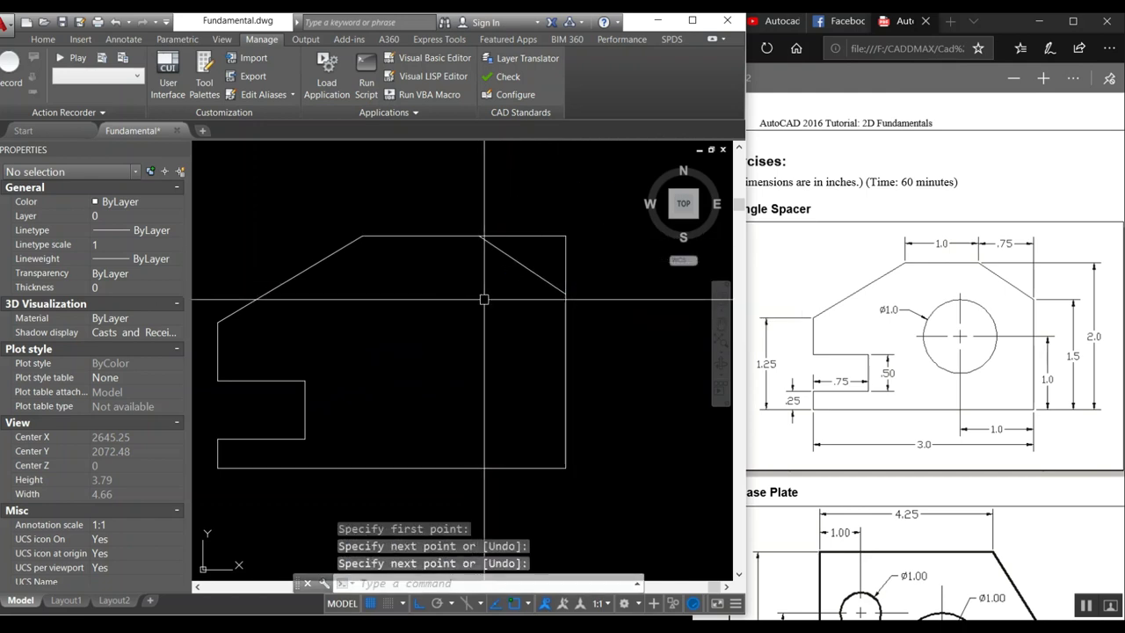
{"action": "type", "text": "tr"}
{"action": "key", "text": "Return"}
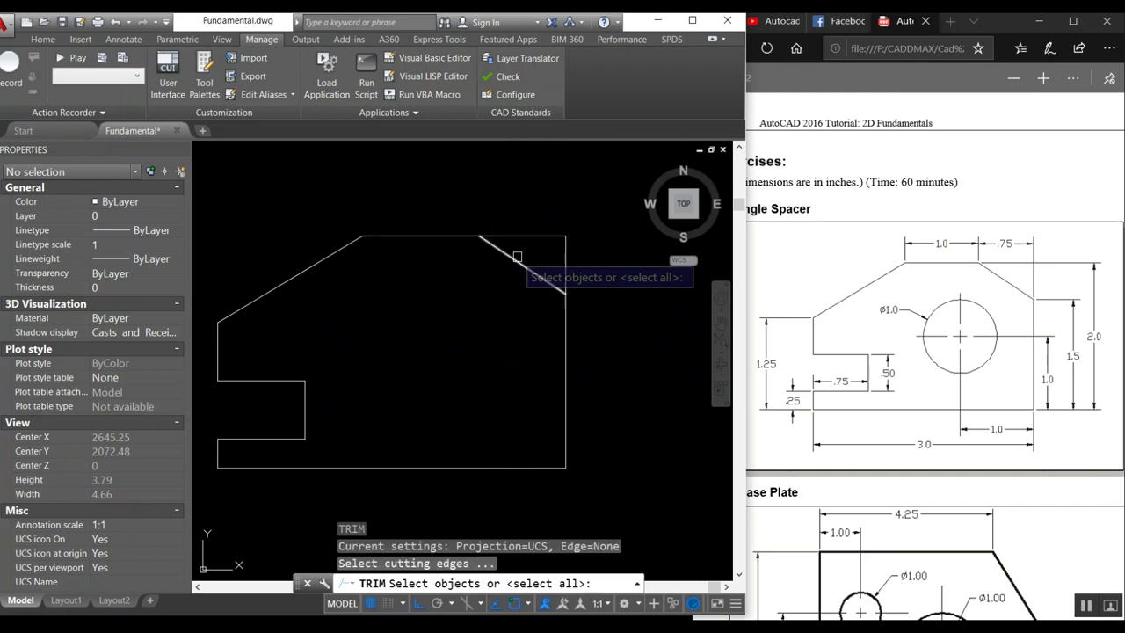
{"action": "key", "text": "Return"}
{"action": "left_click", "coordinate": [547, 241]}
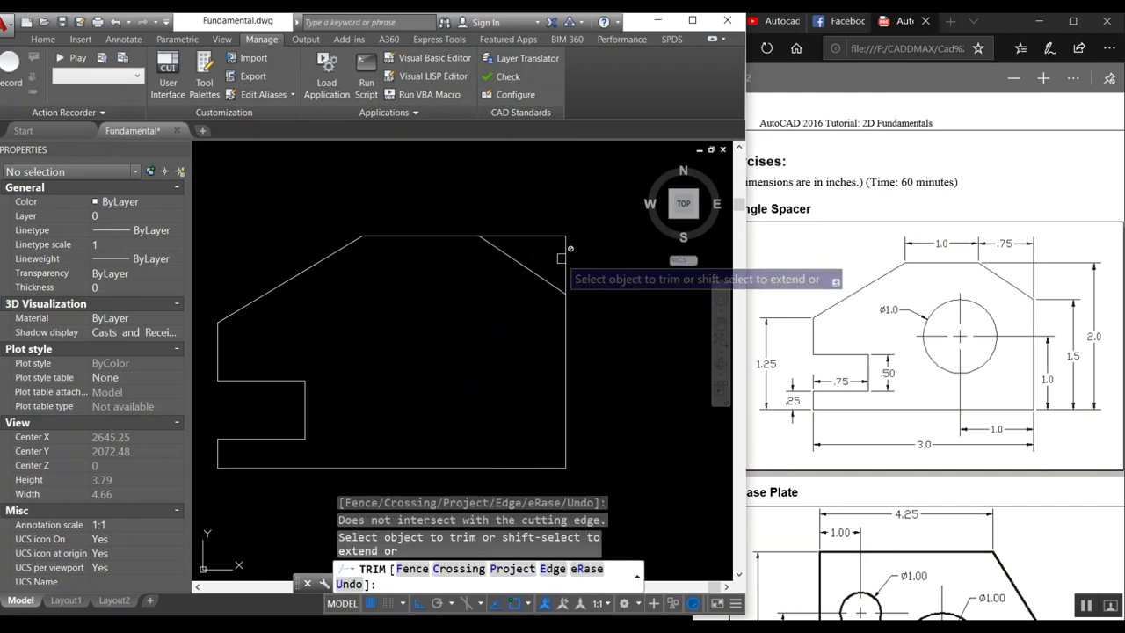
{"action": "key", "text": "Return"}
{"action": "key", "text": "Return"}
{"action": "left_click", "coordinate": [580, 264]}
{"action": "left_click", "coordinate": [535, 238]}
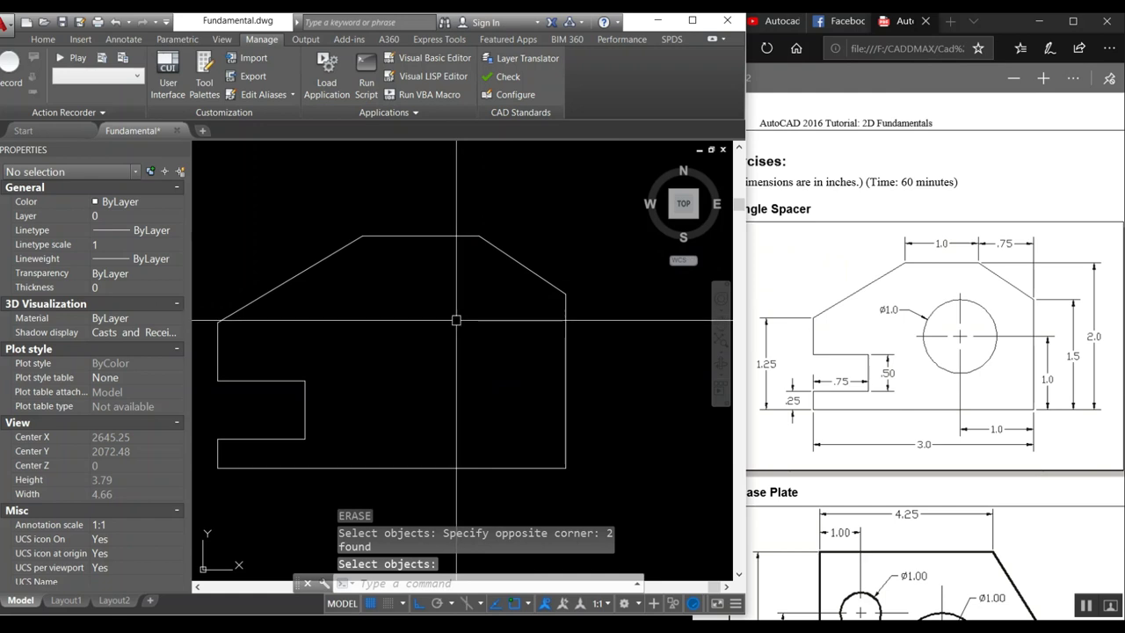
{"action": "key", "text": "Return"}
Offset the bottom and right edges inward by 1 as construction lines for the hole
{"action": "type", "text": "o"}
{"action": "key", "text": "Return"}
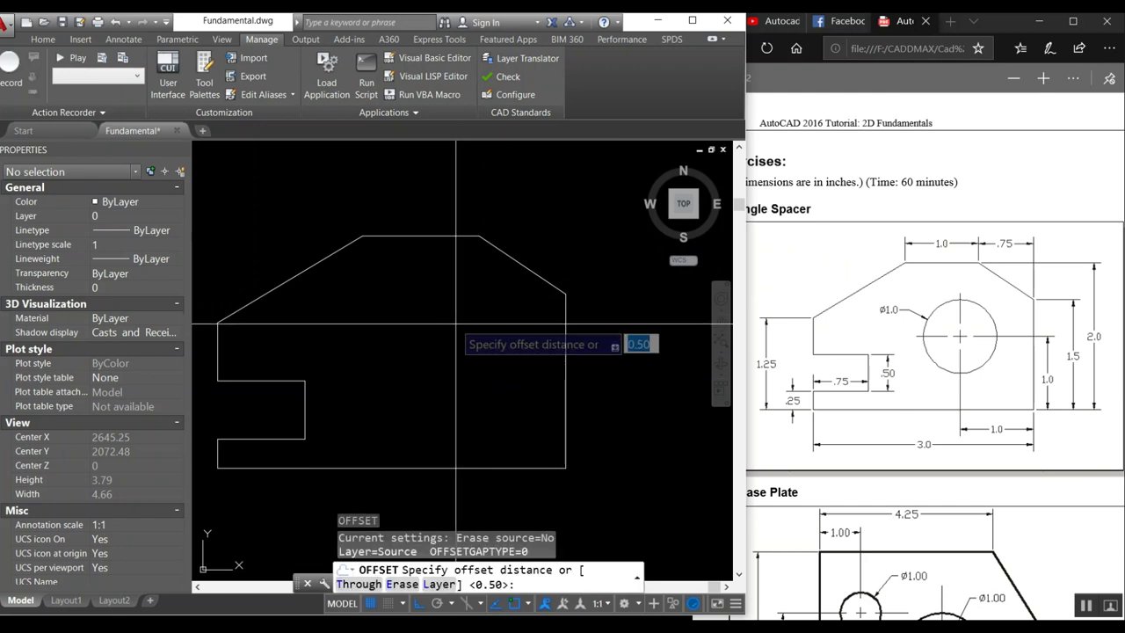
{"action": "type", "text": "1"}
{"action": "key", "text": "Return"}
{"action": "left_click", "coordinate": [477, 468]}
{"action": "left_click", "coordinate": [480, 409]}
{"action": "left_click", "coordinate": [565, 407]}
{"action": "left_click", "coordinate": [510, 401]}
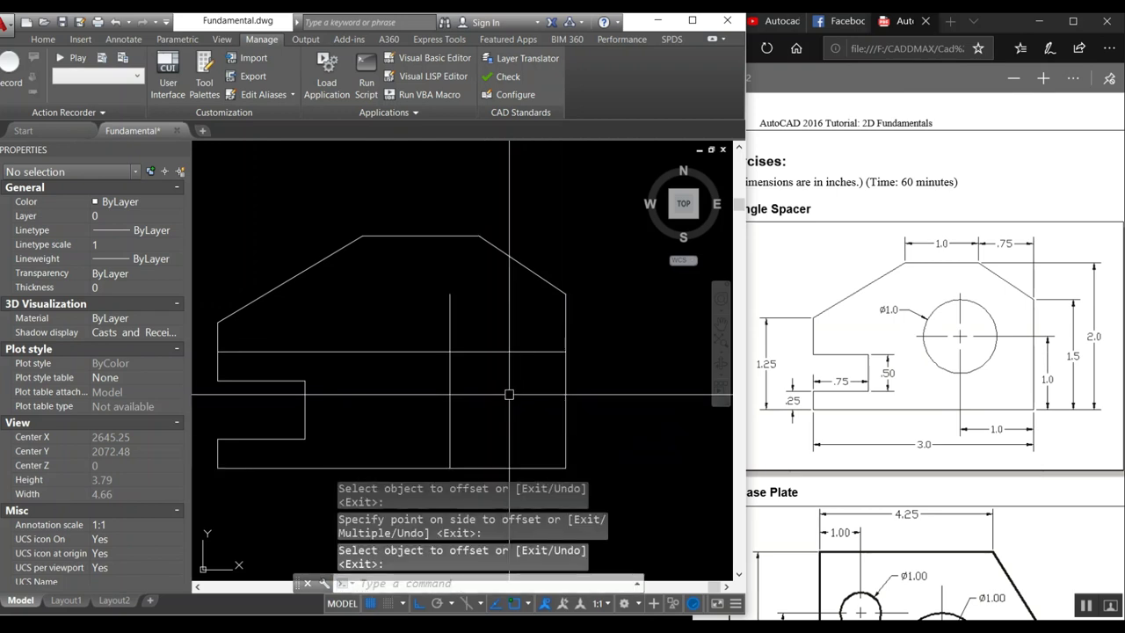
{"action": "key", "text": "Return"}
Draw a 1-diameter circle where the construction lines cross
{"action": "type", "text": "c"}
{"action": "key", "text": "Return"}
{"action": "left_click", "coordinate": [450, 352]}
{"action": "type", "text": "d"}
{"action": "key", "text": "Return"}
{"action": "type", "text": "1"}
{"action": "key", "text": "Return"}
{"action": "type", "text": "e"}
Trim the construction lines back to the circle, leaving a cross inside it
{"action": "key", "text": "Return"}
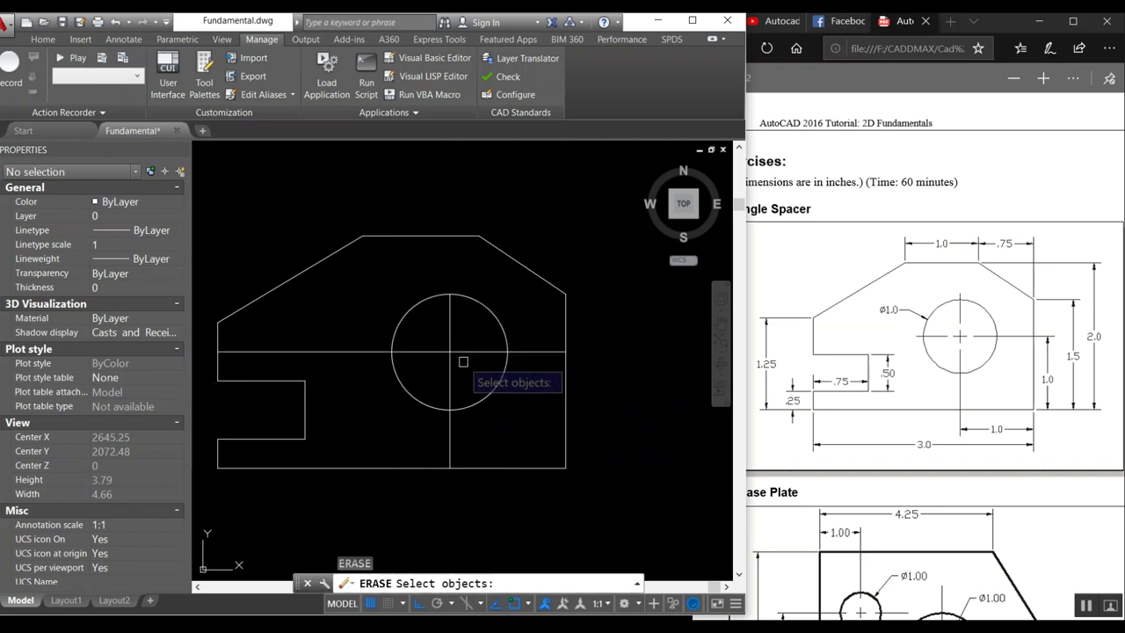
{"action": "key", "text": "Escape"}
{"action": "key", "text": "Return"}
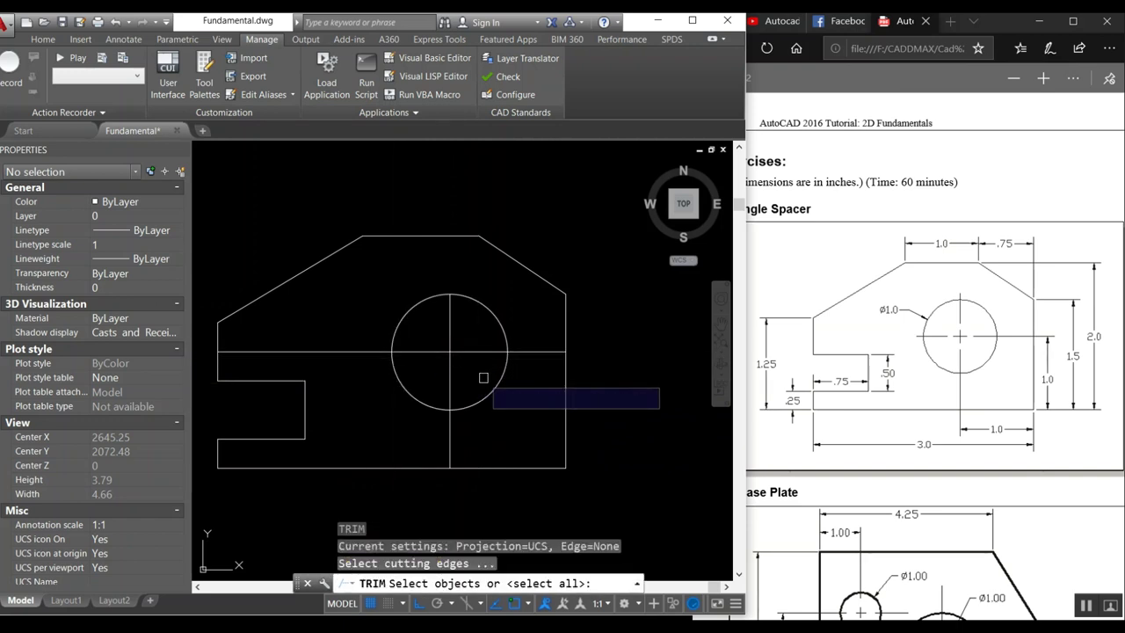
{"action": "key", "text": "Return"}
{"action": "left_click", "coordinate": [532, 351]}
{"action": "left_click", "coordinate": [450, 426]}
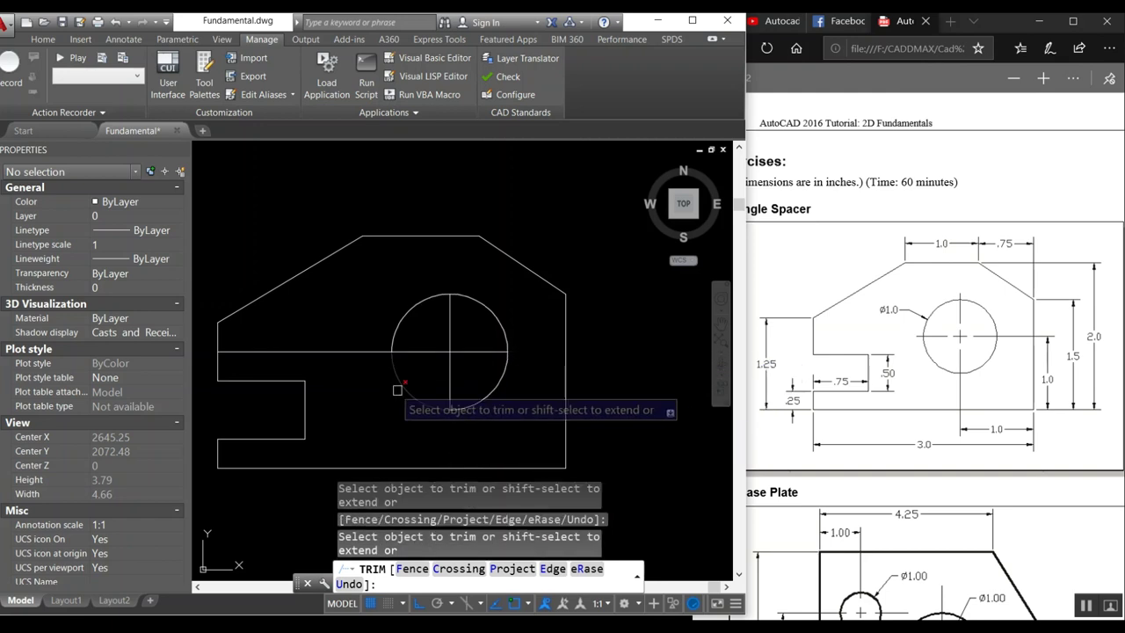
{"action": "left_click", "coordinate": [368, 352]}
{"action": "key", "text": "Return"}
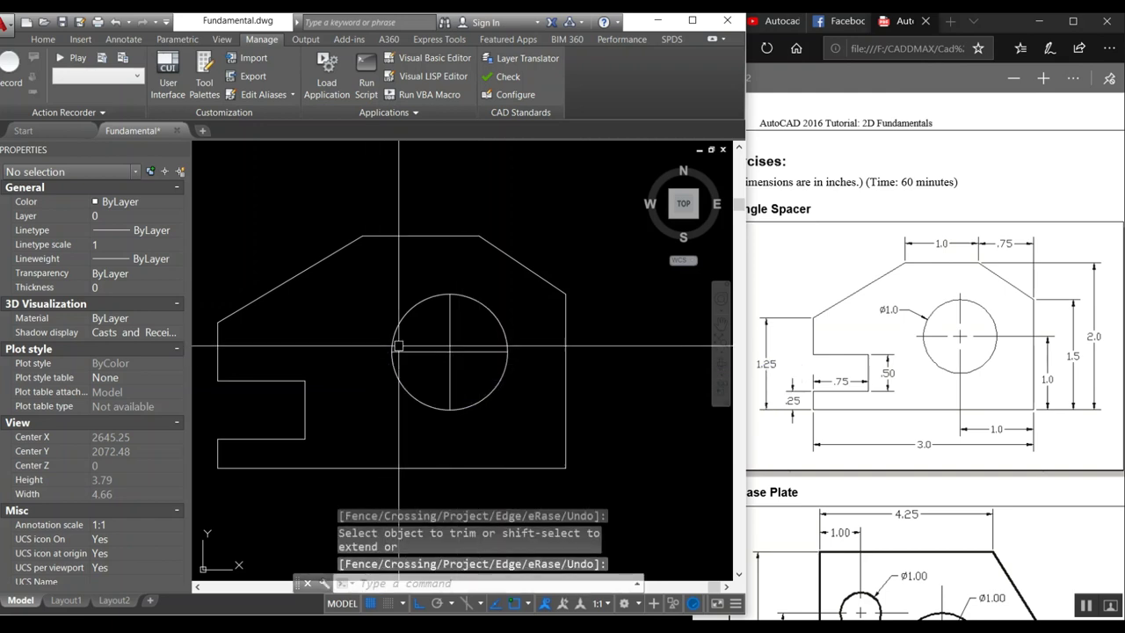
{"action": "left_click", "coordinate": [395, 352]}
{"action": "left_click", "coordinate": [391, 351]}
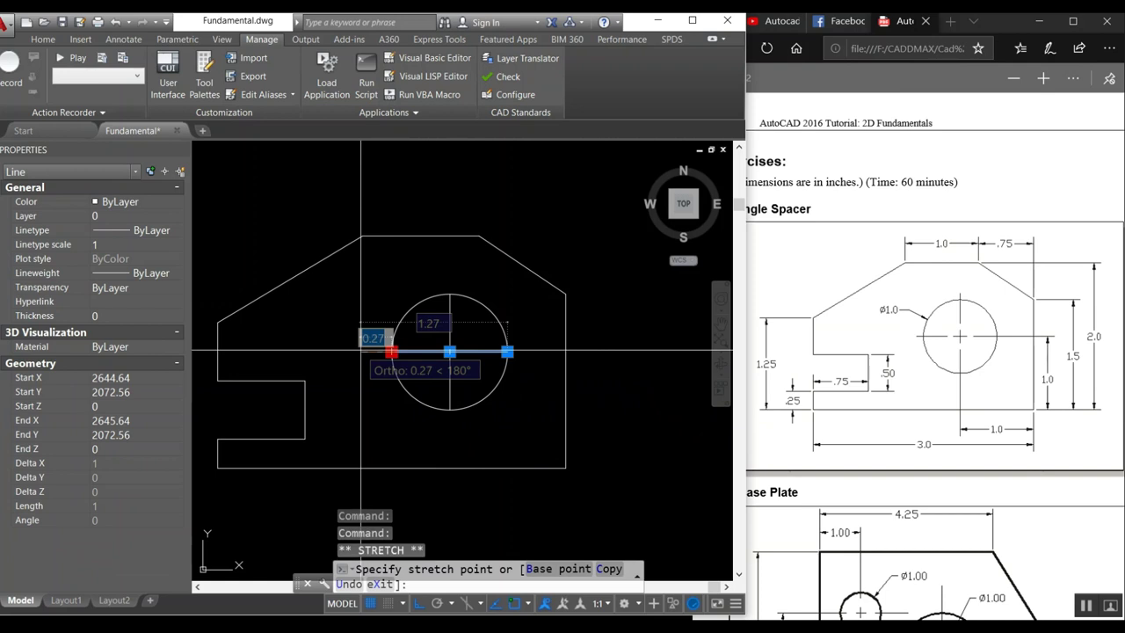
Stretch the horizontal centreline's left and right ends and the vertical line's top end by 0.3
{"action": "type", "text": ".3"}
{"action": "key", "text": "Return"}
{"action": "key", "text": "Escape"}
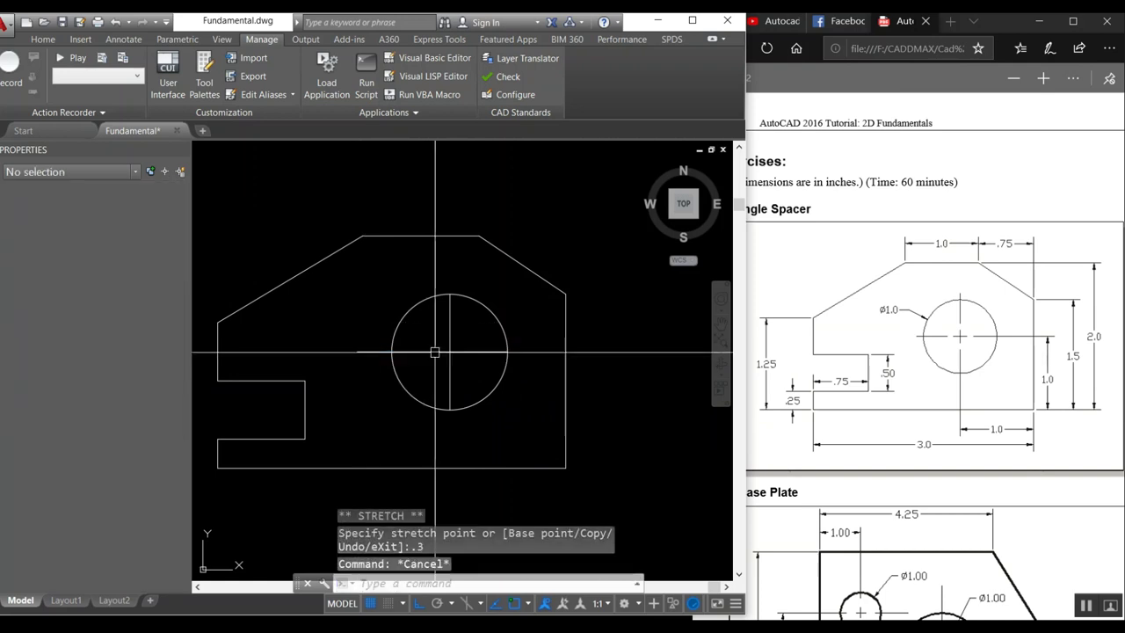
{"action": "left_click", "coordinate": [496, 352]}
{"action": "left_click", "coordinate": [508, 351]}
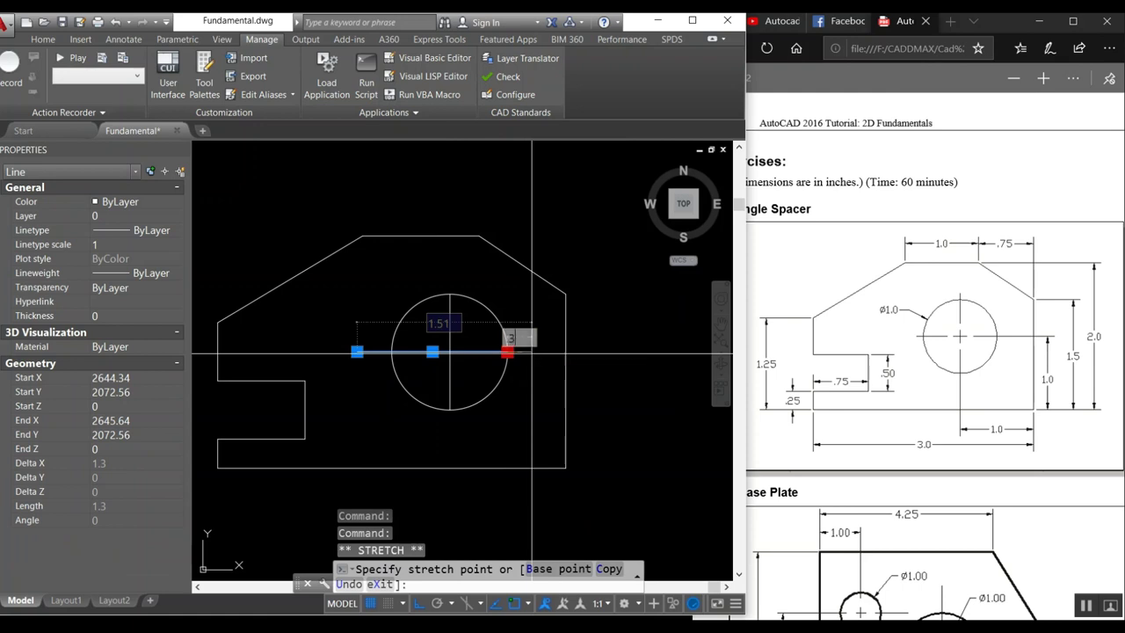
{"action": "key", "text": "Return"}
{"action": "key", "text": "Escape"}
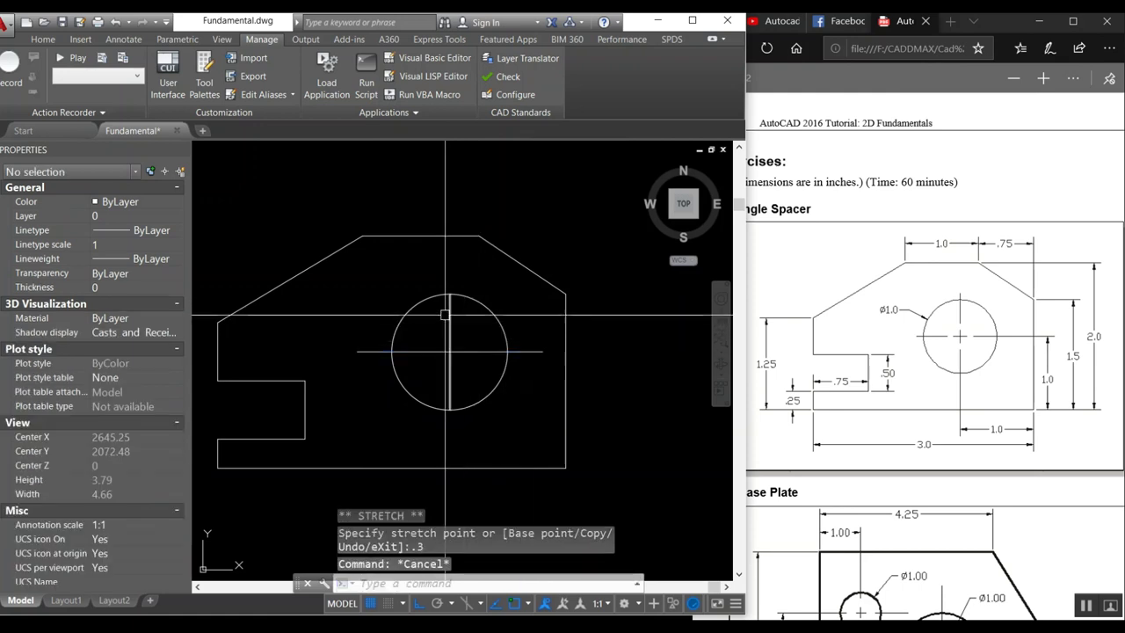
{"action": "left_click", "coordinate": [450, 295]}
{"action": "left_click", "coordinate": [450, 294]}
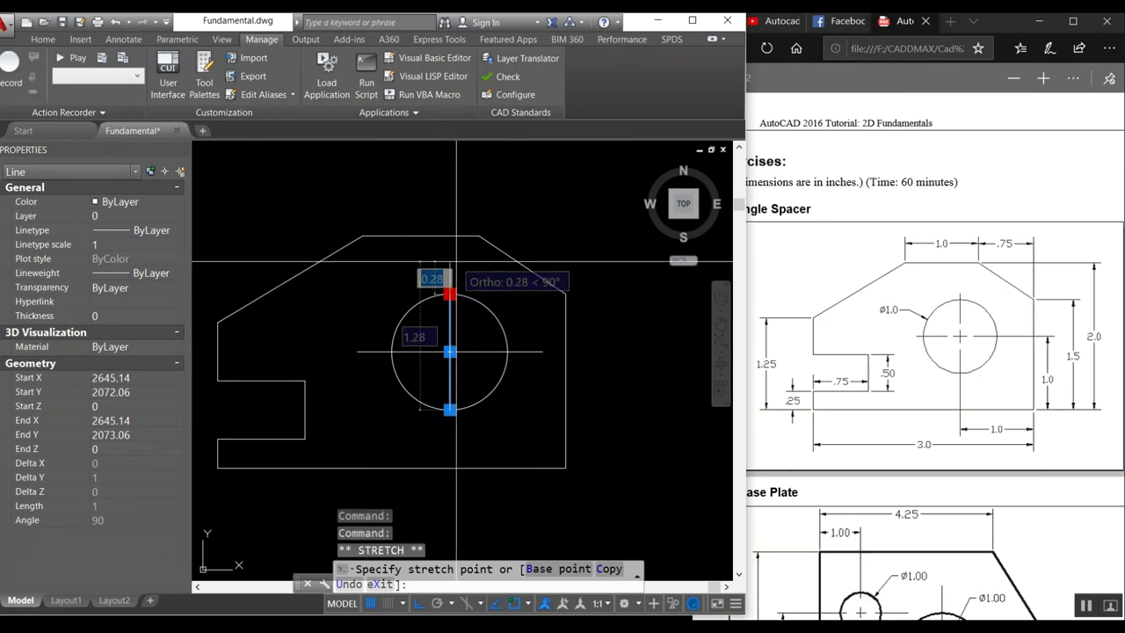
{"action": "key", "text": "Return"}
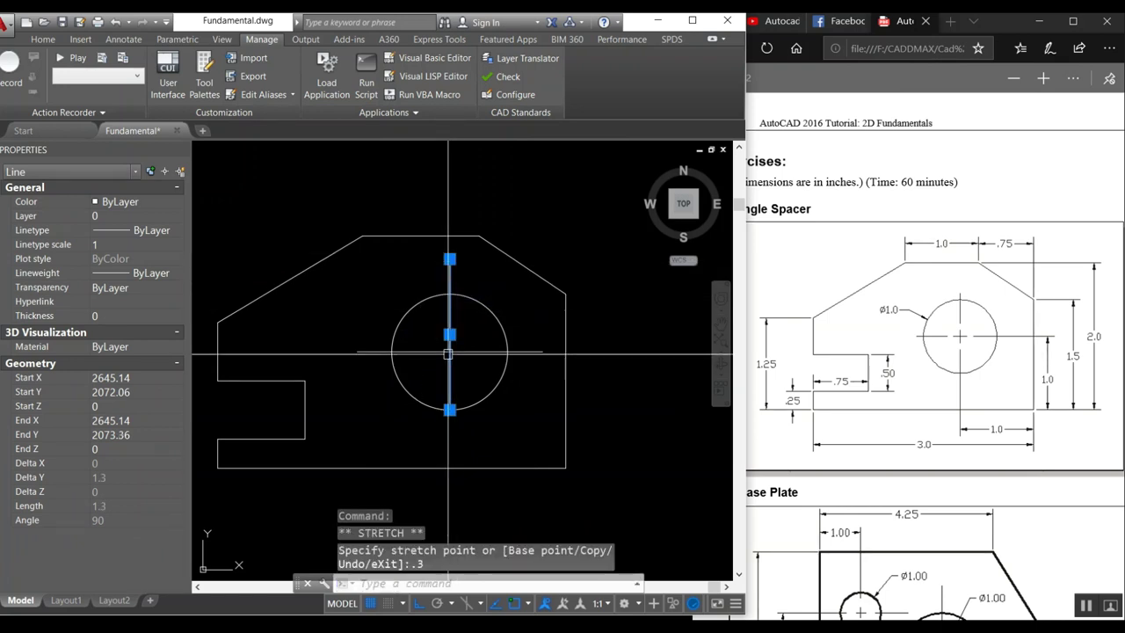
{"action": "key", "text": "Escape"}
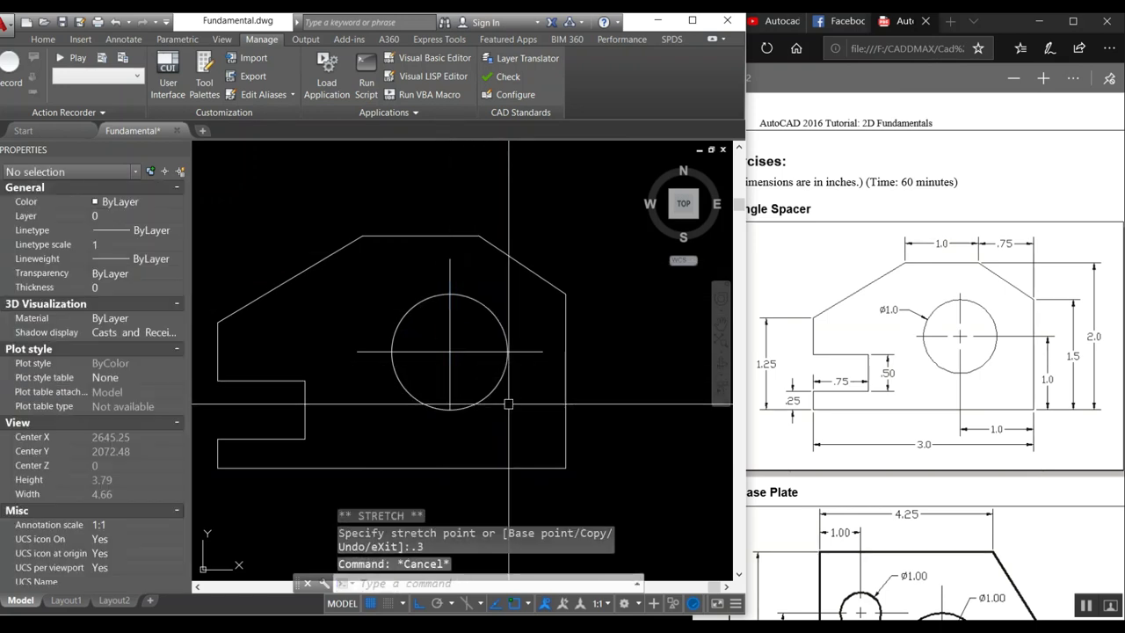
Give both circle centrelines the CENTER linetype
{"action": "left_click", "coordinate": [447, 331]}
{"action": "left_click", "coordinate": [437, 357]}
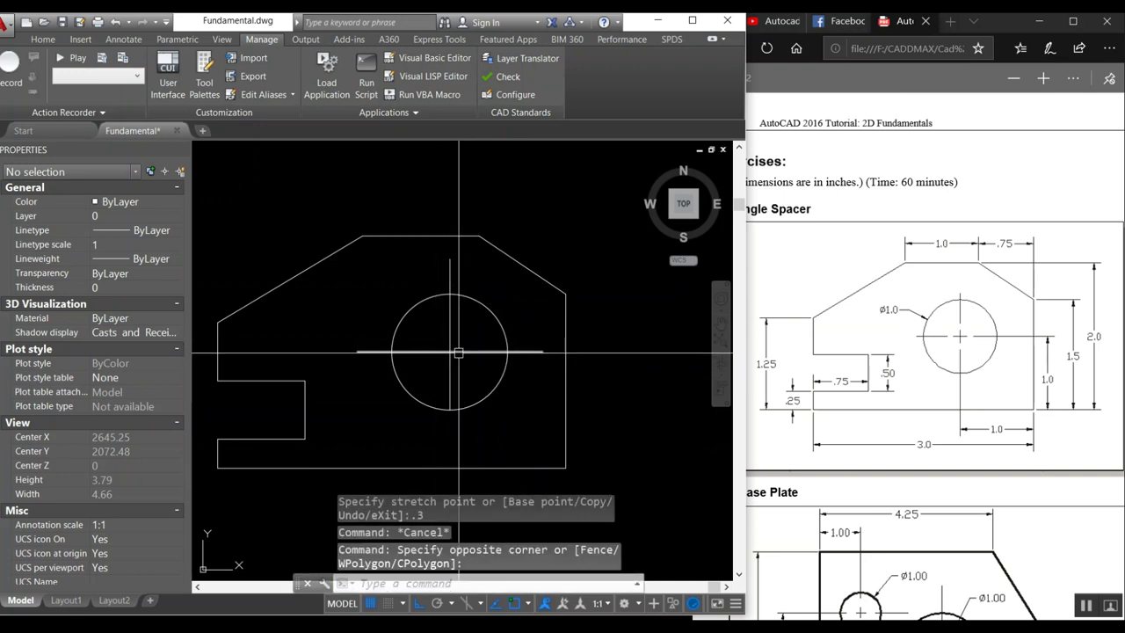
{"action": "left_click", "coordinate": [129, 231]}
{"action": "left_click", "coordinate": [167, 255]}
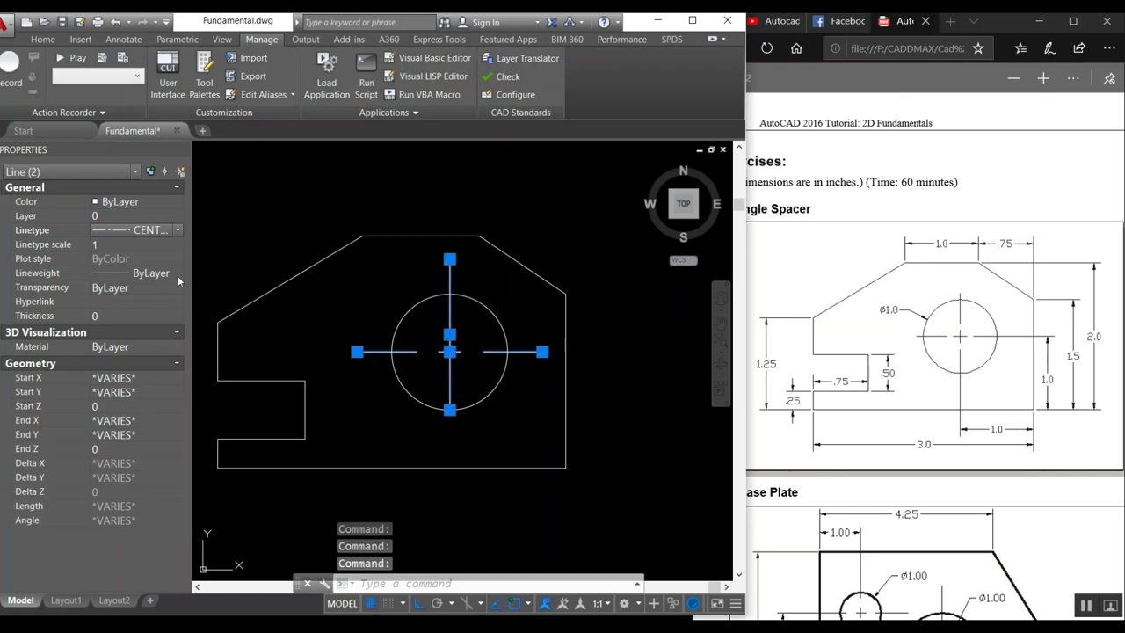
{"action": "key", "text": "Escape"}
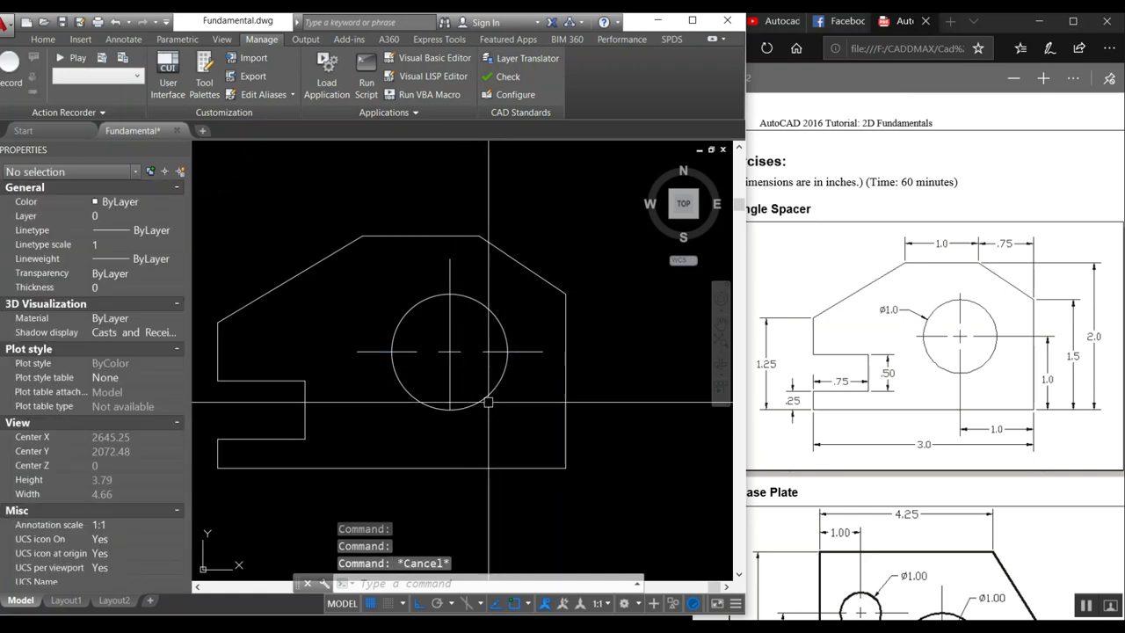
Stretch the vertical centreline's bottom end 0.3 past the circle
{"action": "left_click", "coordinate": [448, 389]}
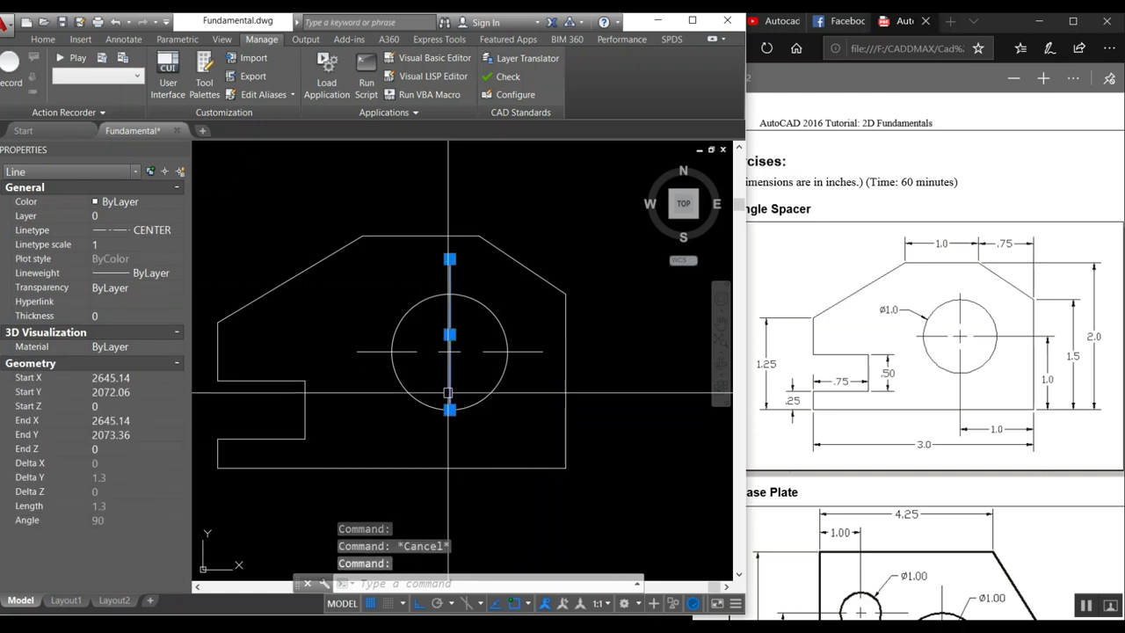
{"action": "left_click", "coordinate": [448, 411]}
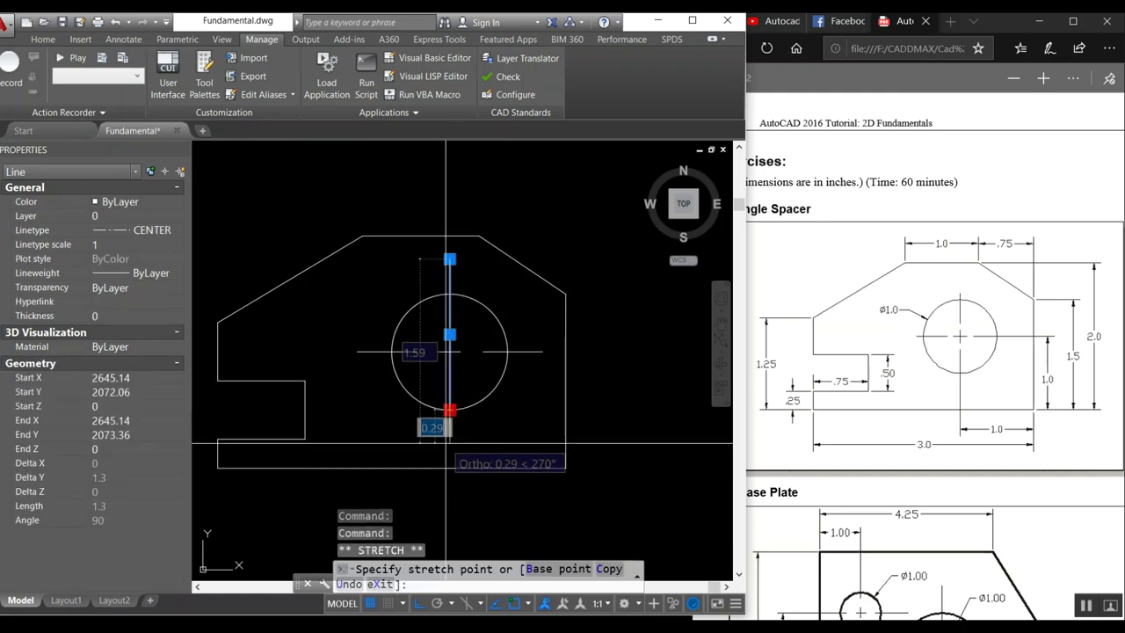
{"action": "type", "text": ".3"}
{"action": "key", "text": "Return"}
{"action": "key", "text": "Escape"}
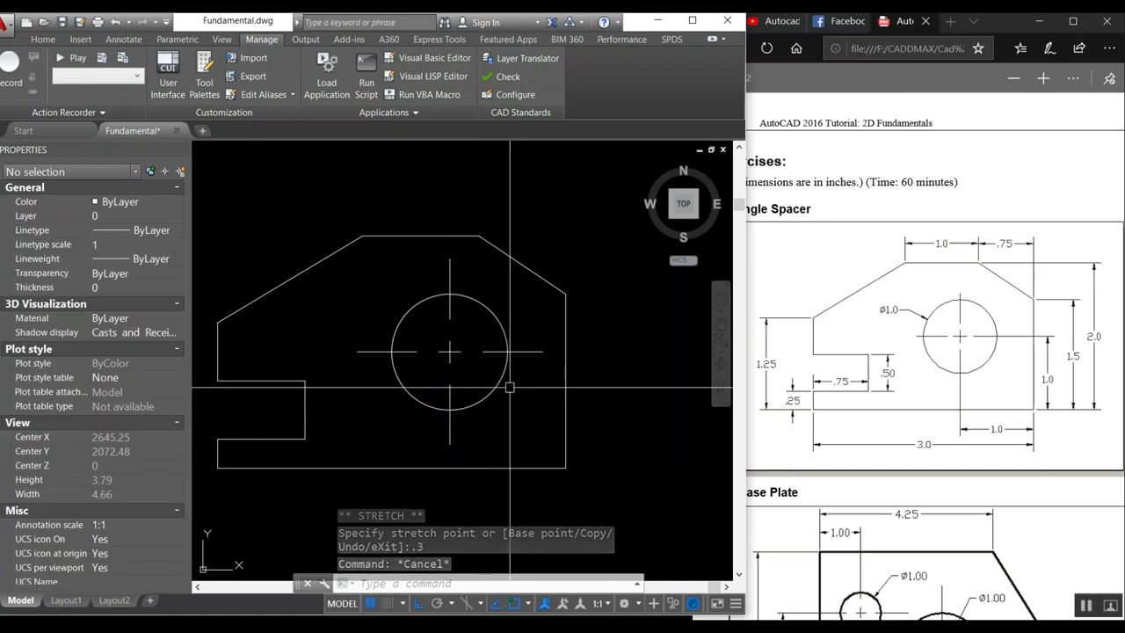
{"action": "type", "text": "dli"}
{"action": "key", "text": "Return"}
Dimension the top edge as 1 and continue a 0.75 dimension to the right edge
{"action": "left_click", "coordinate": [362, 235]}
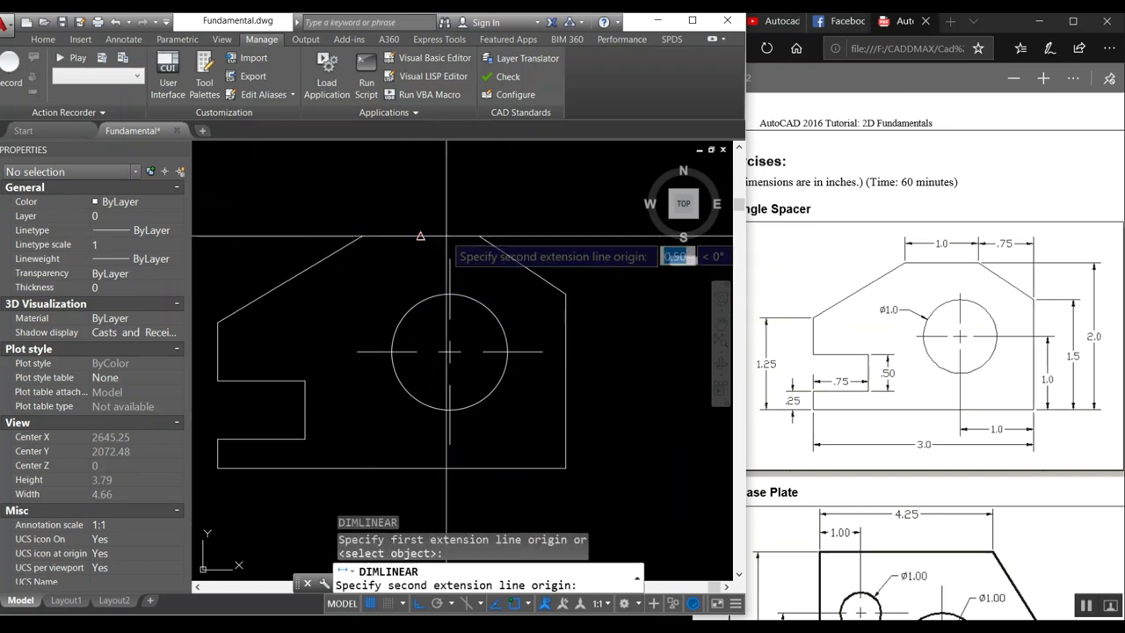
{"action": "left_click", "coordinate": [479, 235]}
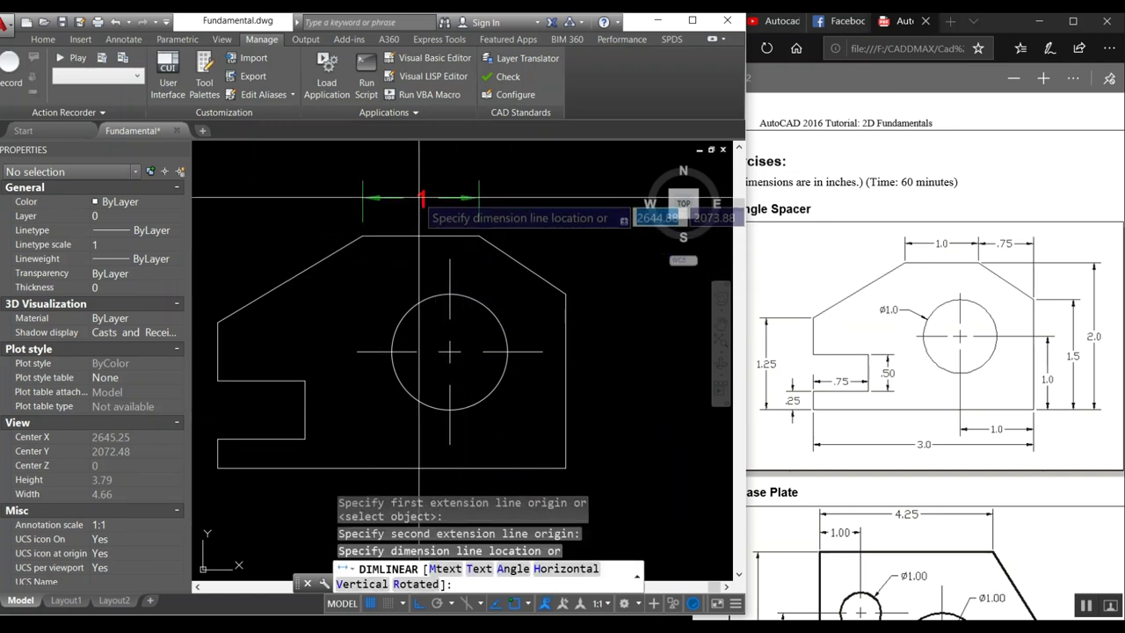
{"action": "left_click", "coordinate": [420, 195]}
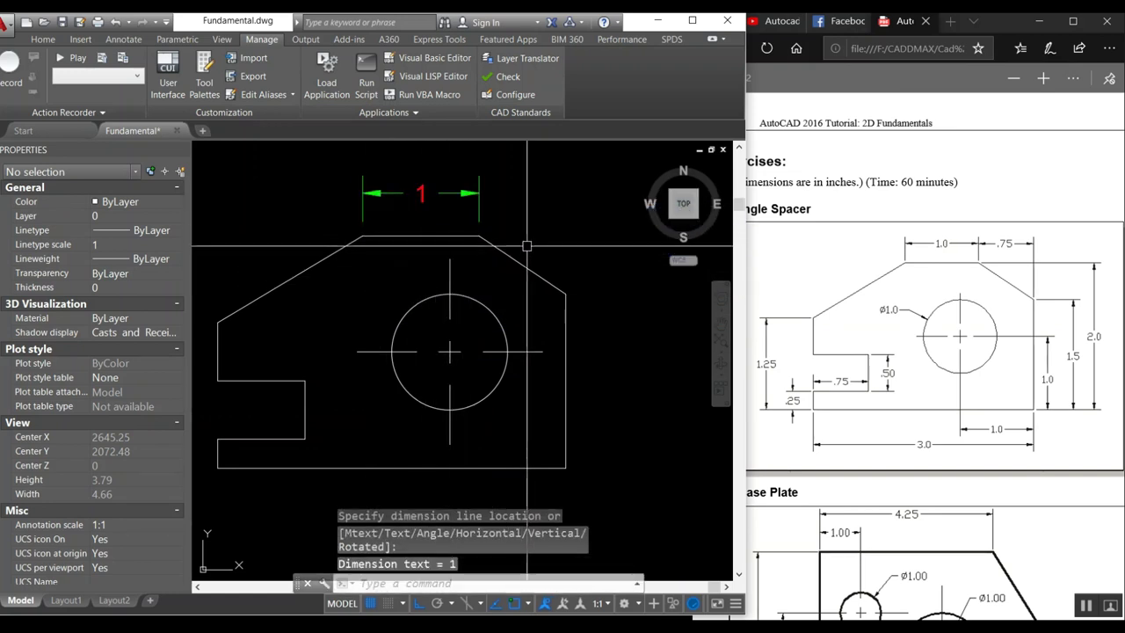
{"action": "type", "text": "DIMc"}
{"action": "key", "text": "Return"}
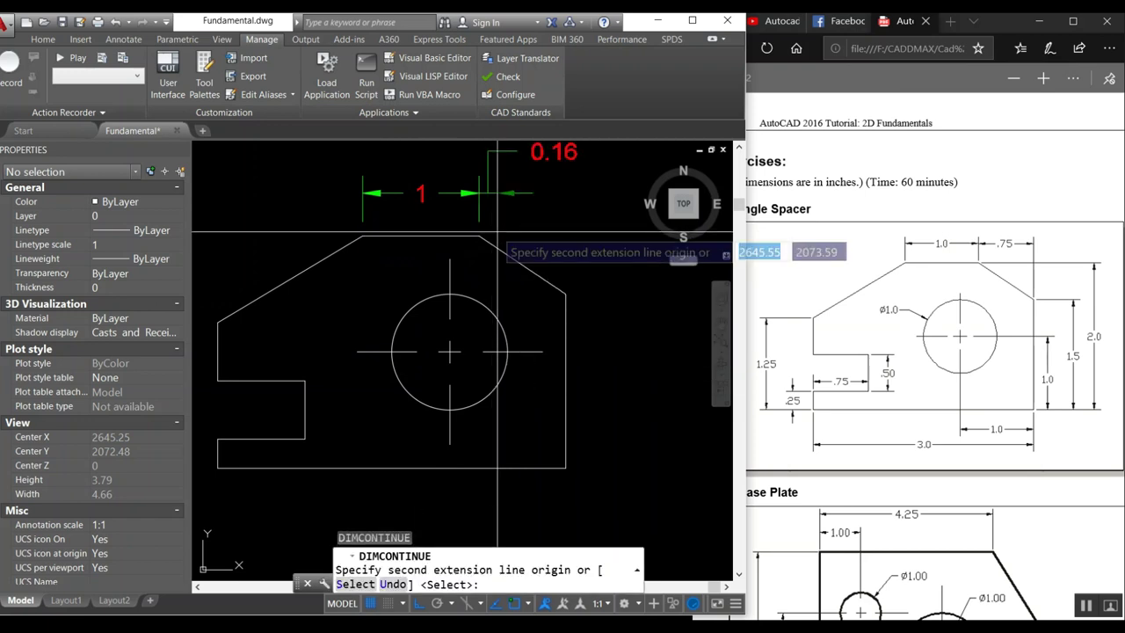
{"action": "left_click", "coordinate": [565, 255]}
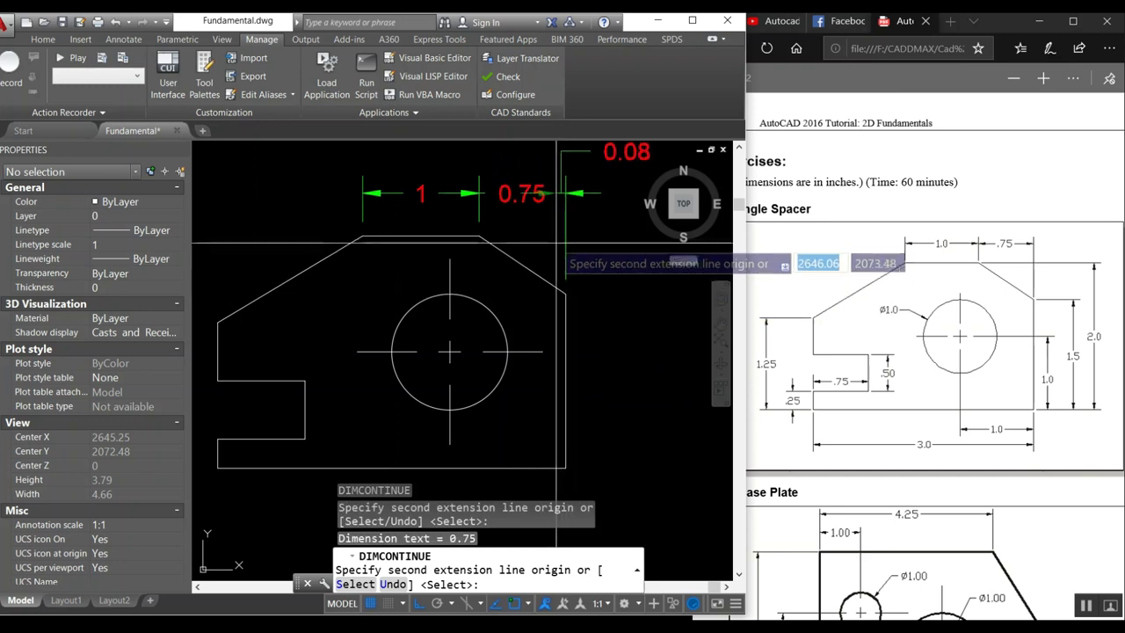
{"action": "key", "text": "Return"}
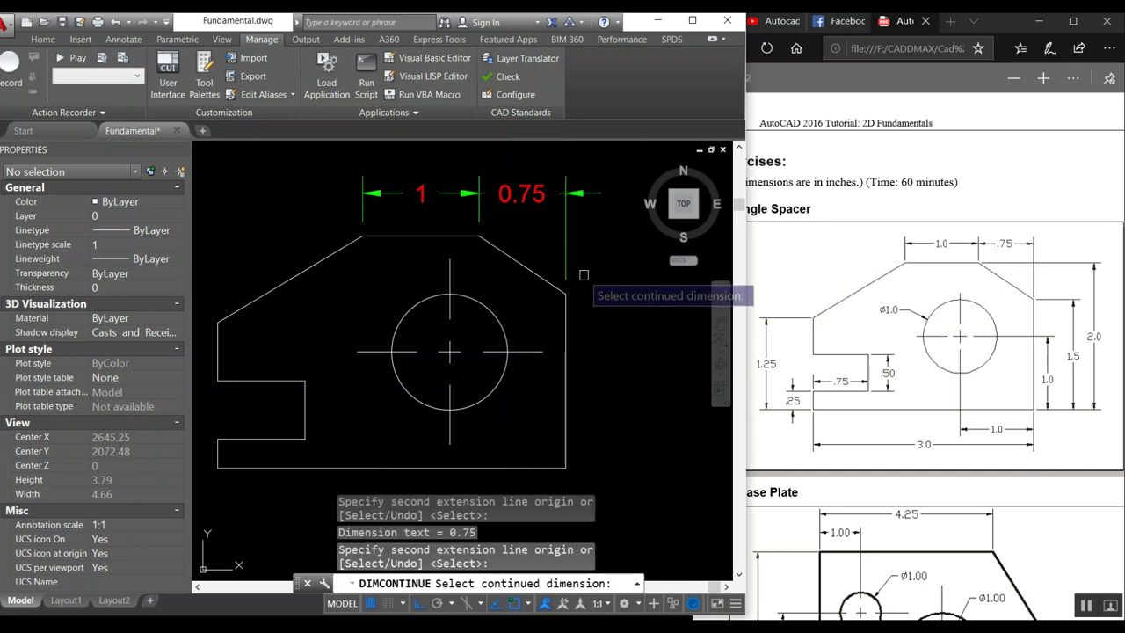
{"action": "left_click", "coordinate": [566, 254]}
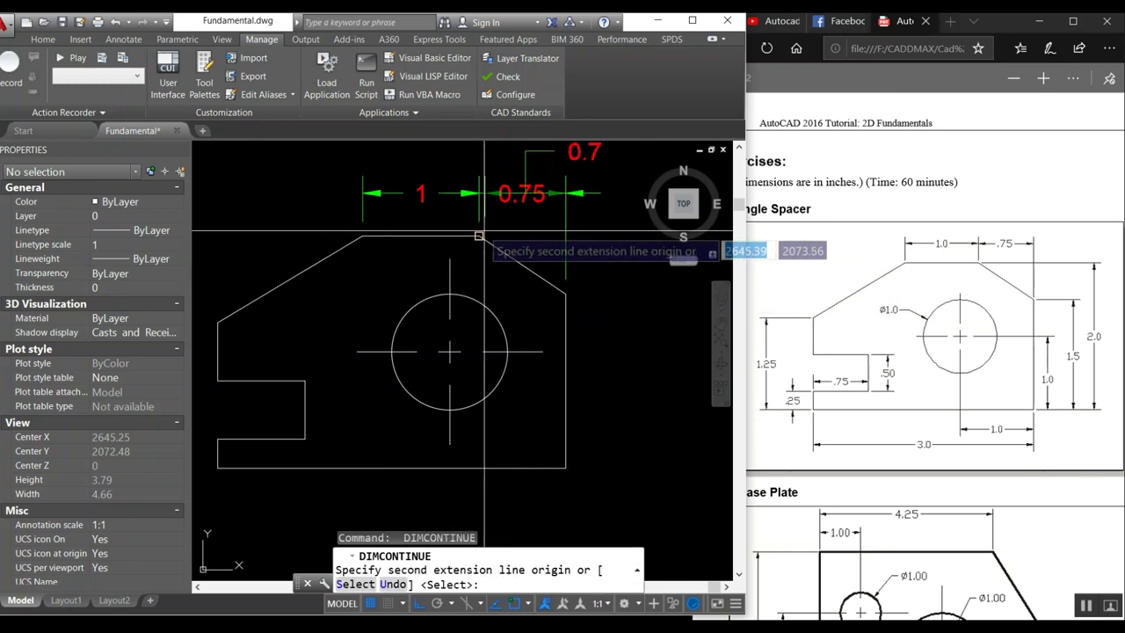
{"action": "left_click", "coordinate": [478, 235]}
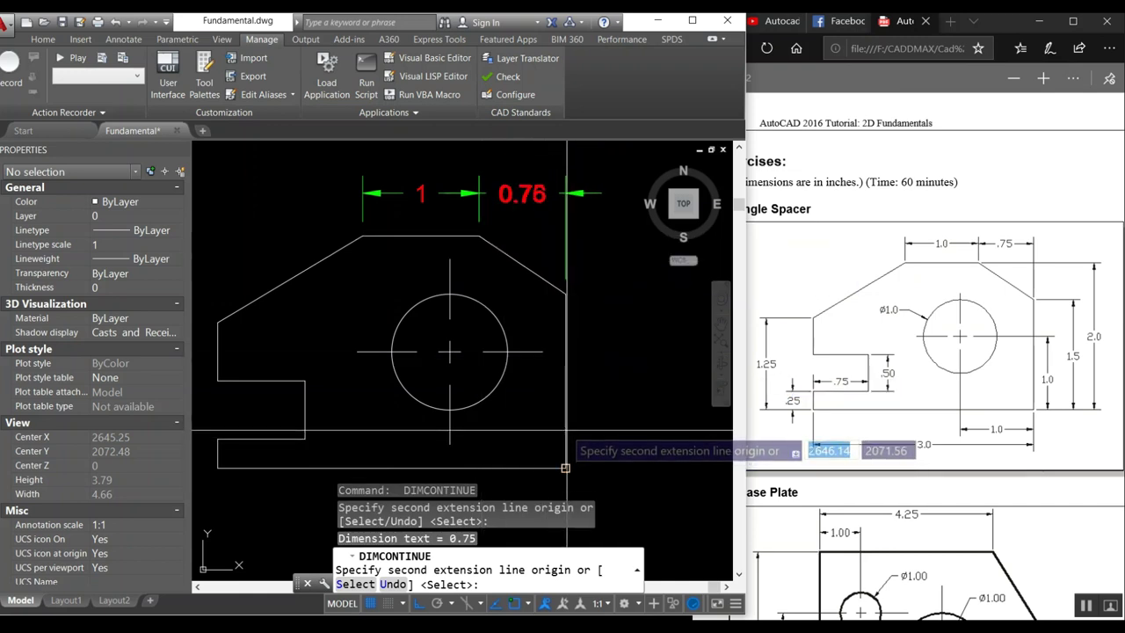
{"action": "left_click", "coordinate": [566, 467]}
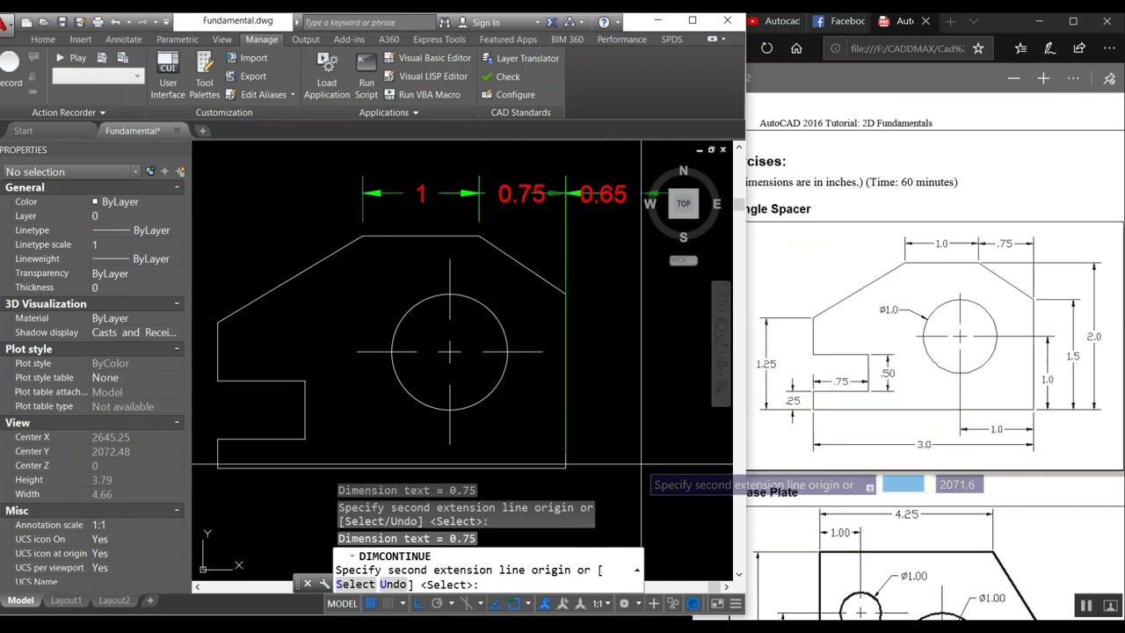
{"action": "key", "text": "Escape"}
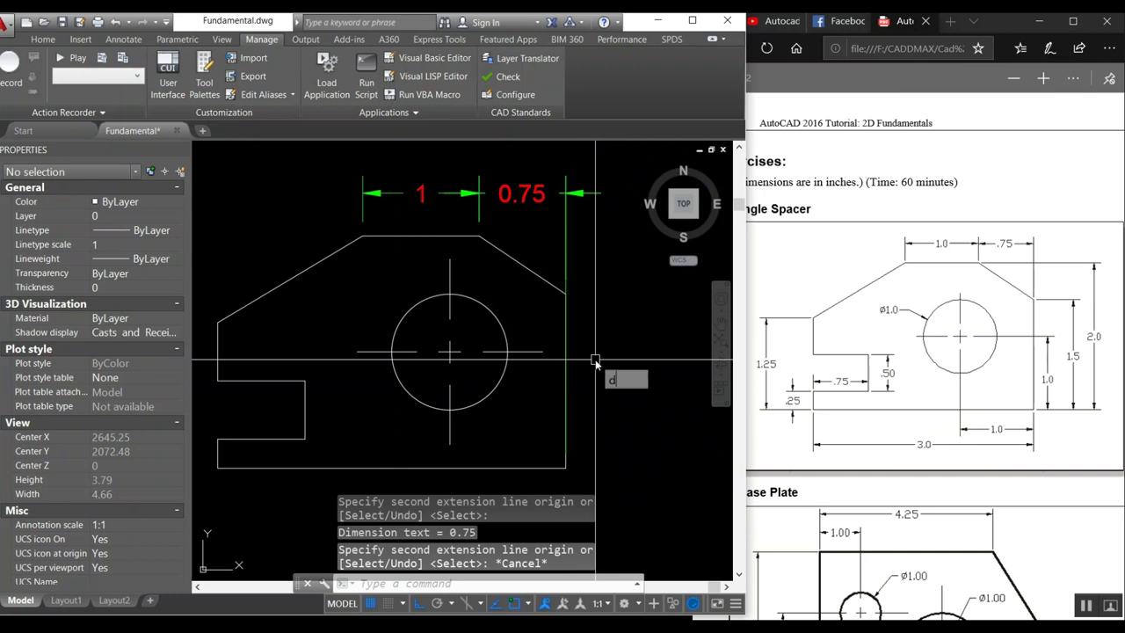
Add vertical 2 and 1.5 dimensions along the part's right side
{"action": "left_click", "coordinate": [633, 432]}
{"action": "left_click", "coordinate": [478, 236]}
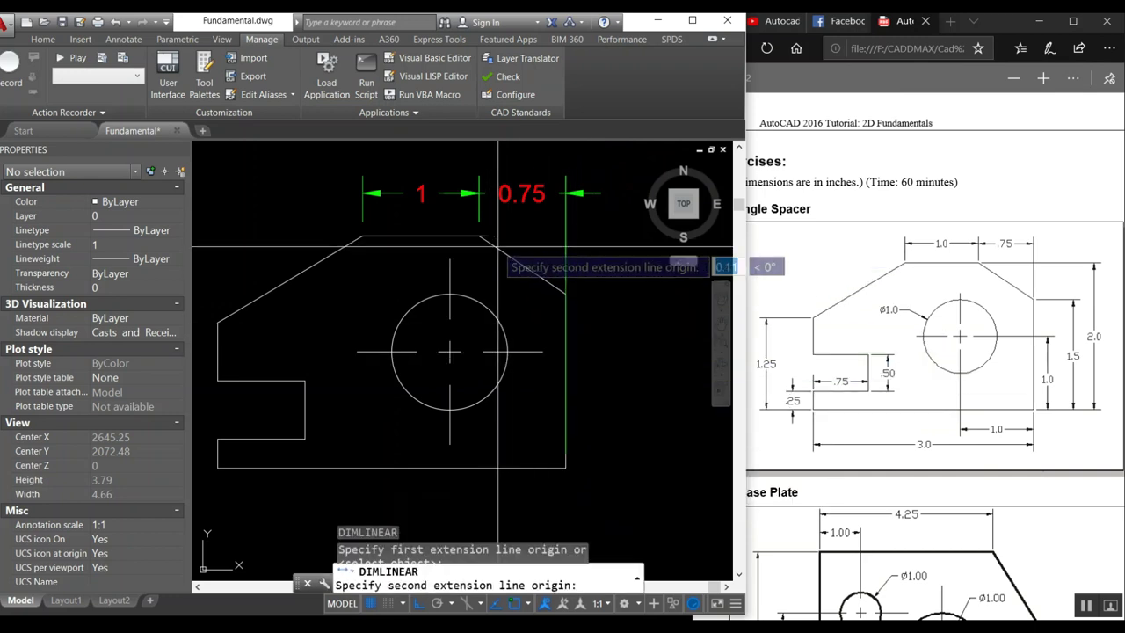
{"action": "left_click", "coordinate": [566, 467]}
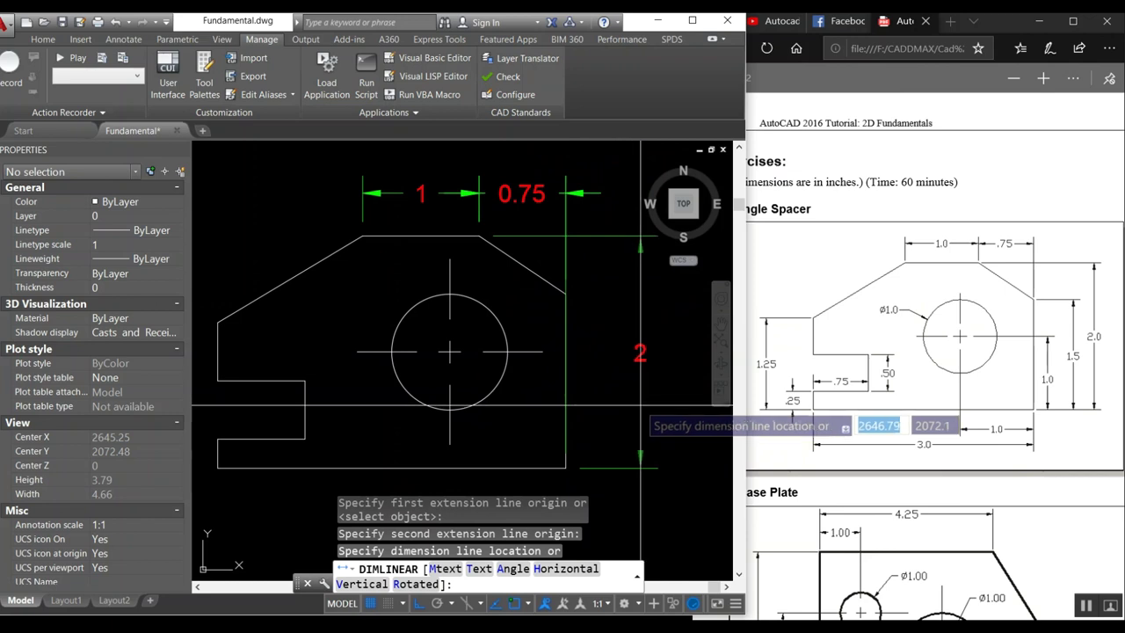
{"action": "left_click", "coordinate": [655, 406]}
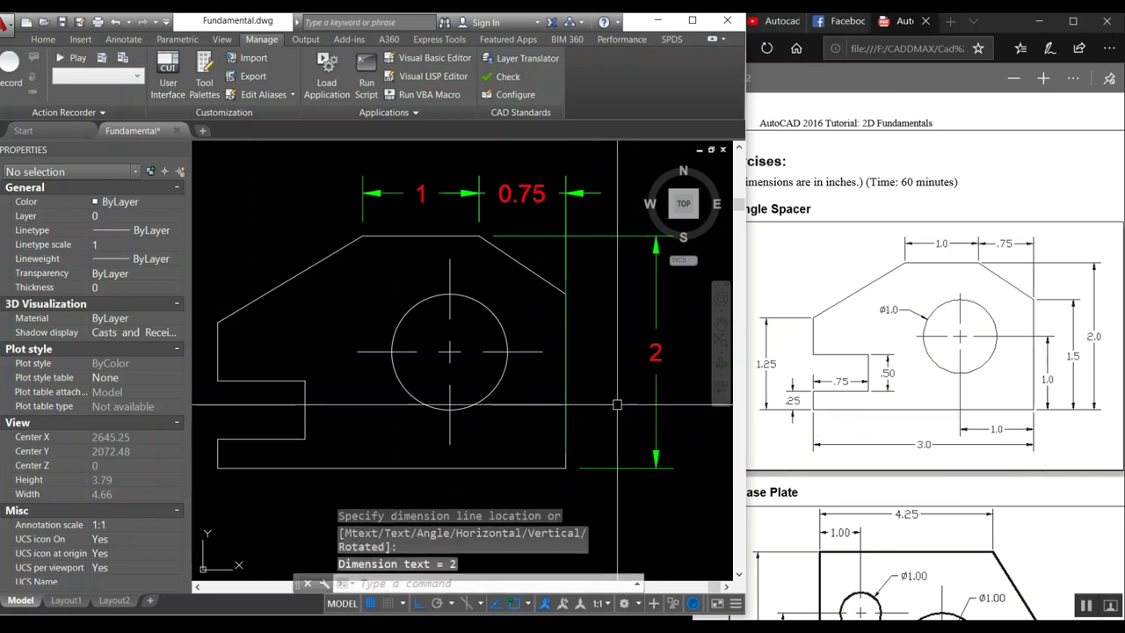
{"action": "key", "text": "Return"}
{"action": "left_click", "coordinate": [566, 294]}
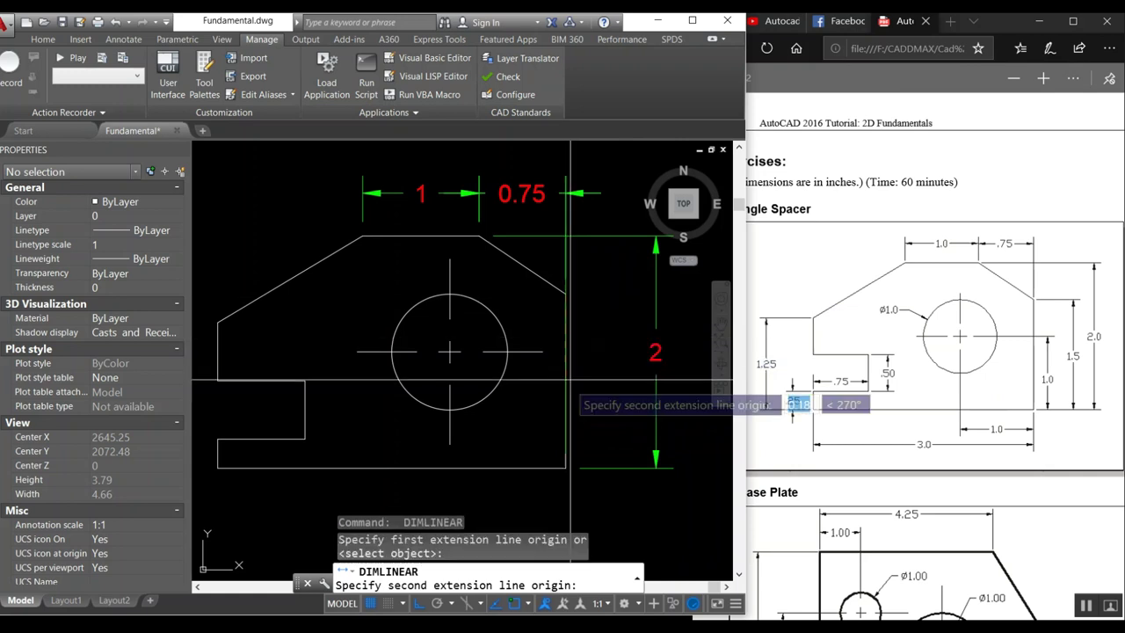
{"action": "left_click", "coordinate": [566, 468]}
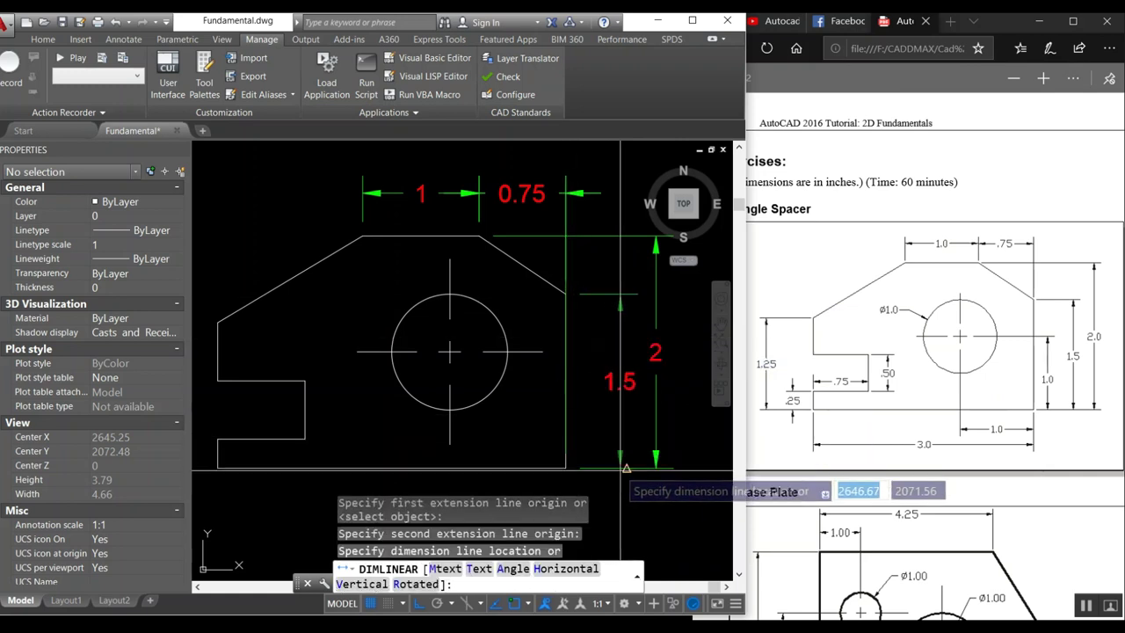
{"action": "left_click", "coordinate": [626, 457]}
Dimension from the bottom-right corner up to the circle centre's height
{"action": "key", "text": "Return"}
{"action": "key", "text": "Return"}
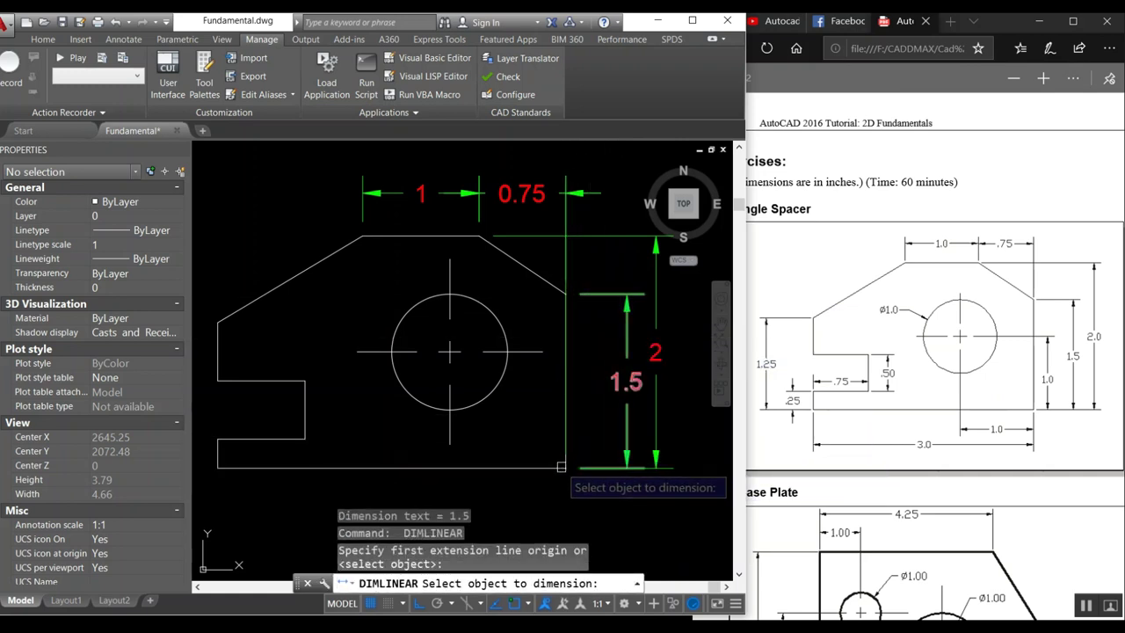
{"action": "key", "text": "Escape"}
{"action": "key", "text": "Return"}
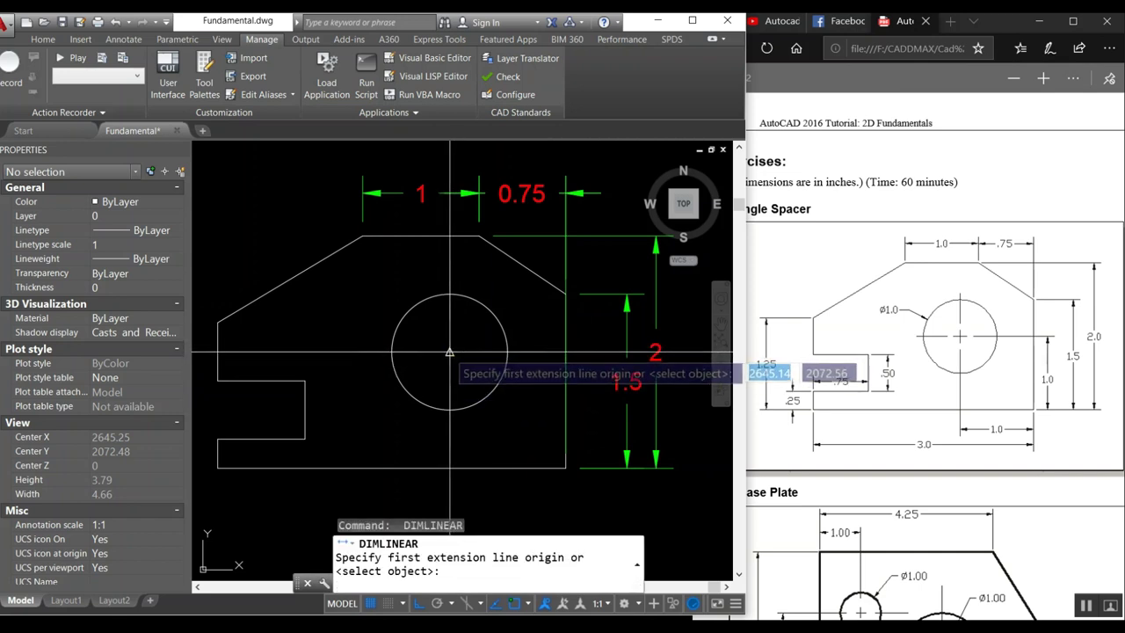
{"action": "left_click", "coordinate": [565, 468]}
{"action": "left_click", "coordinate": [451, 352]}
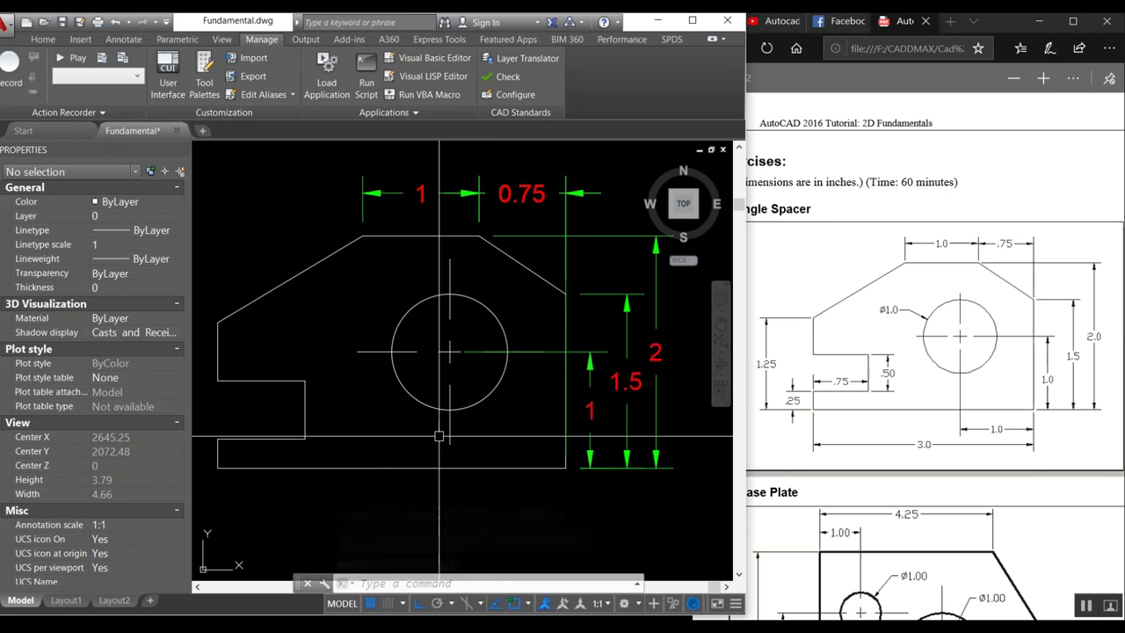
{"action": "type", "text": "ddim"}
In the New dimension style's Lines settings, set dimension and extension line colours to Yellow
{"action": "key", "text": "Return"}
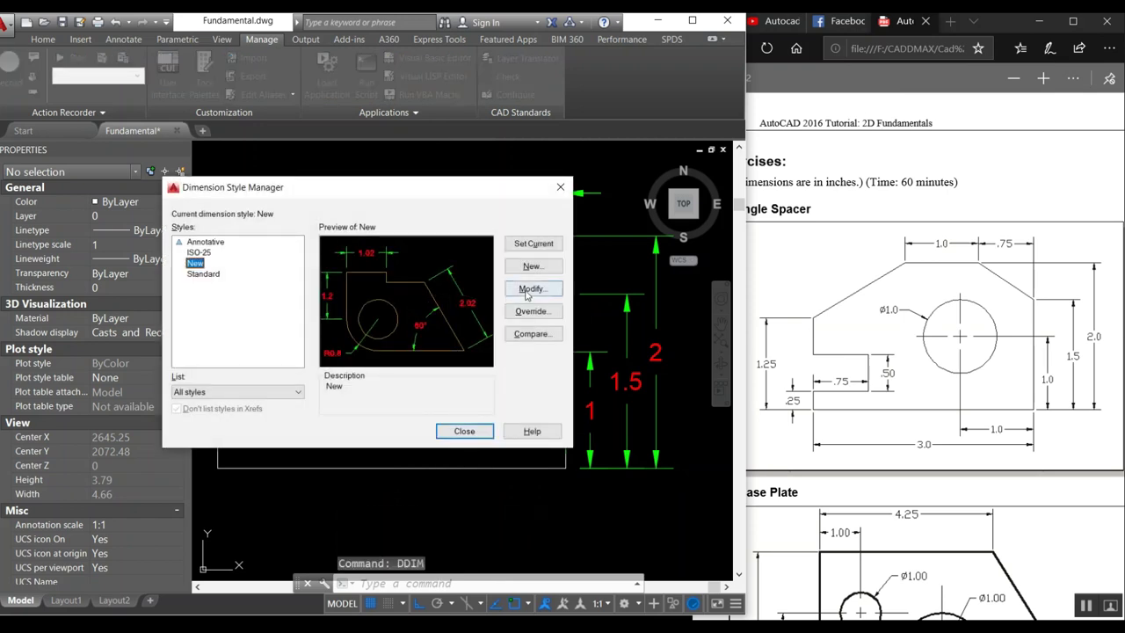
{"action": "left_click", "coordinate": [529, 290]}
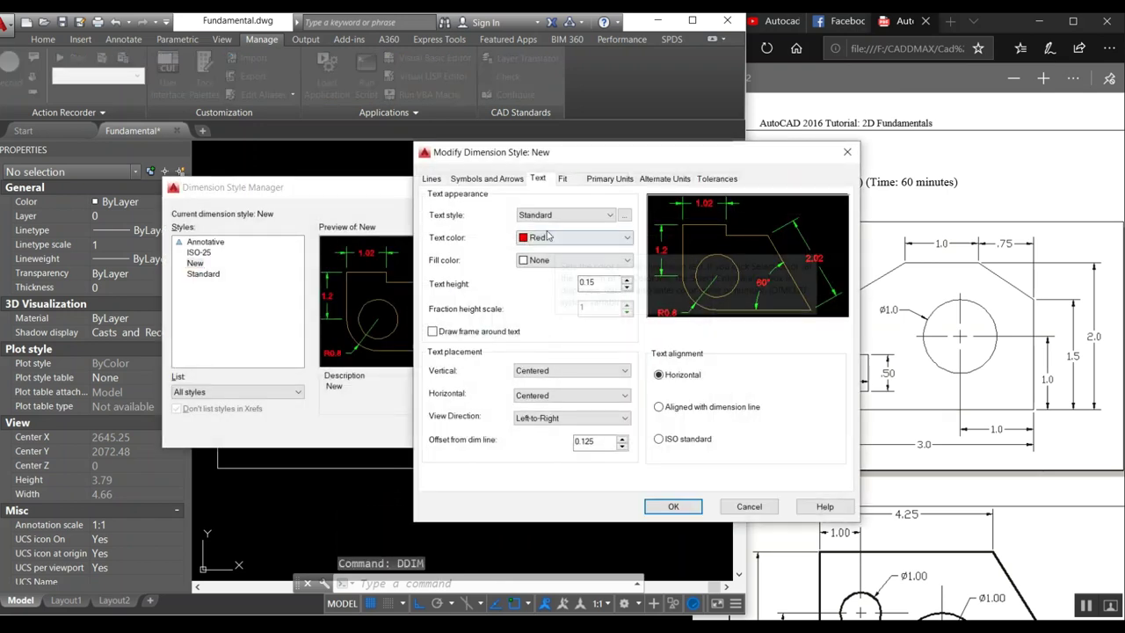
{"action": "left_click", "coordinate": [482, 179]}
{"action": "left_click", "coordinate": [431, 180]}
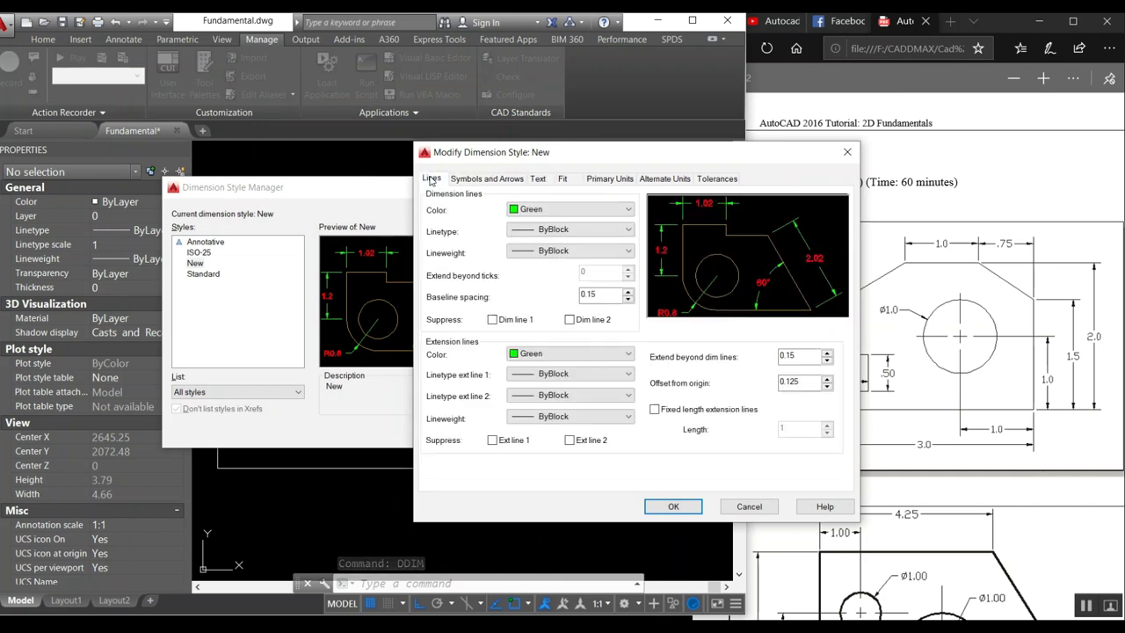
{"action": "left_click", "coordinate": [541, 210]}
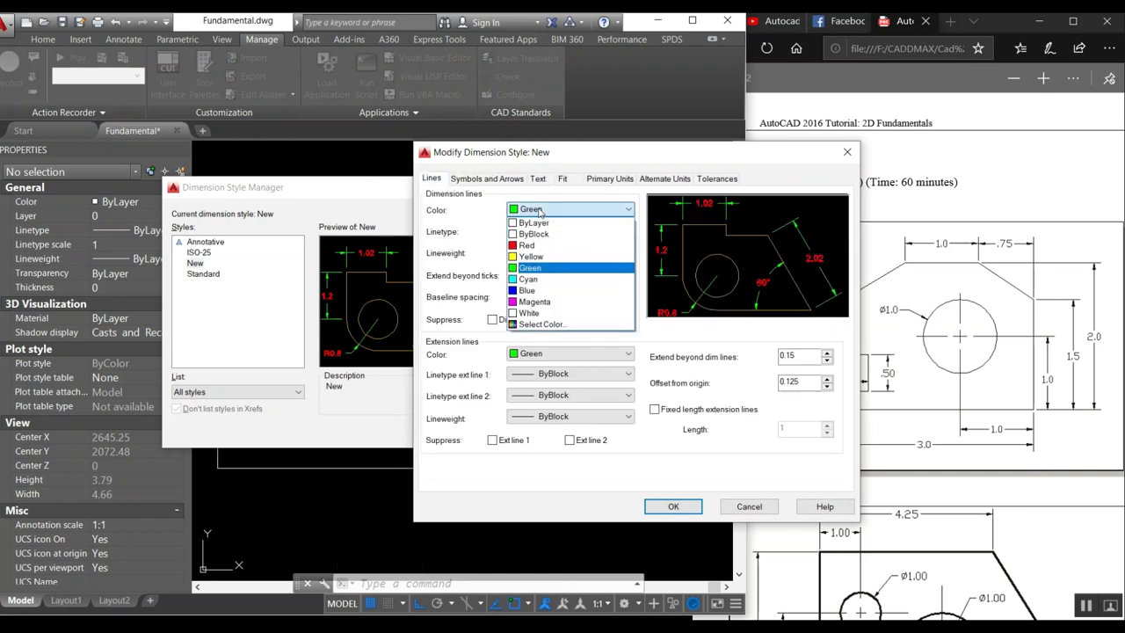
{"action": "left_click", "coordinate": [527, 268]}
{"action": "left_click", "coordinate": [530, 211]}
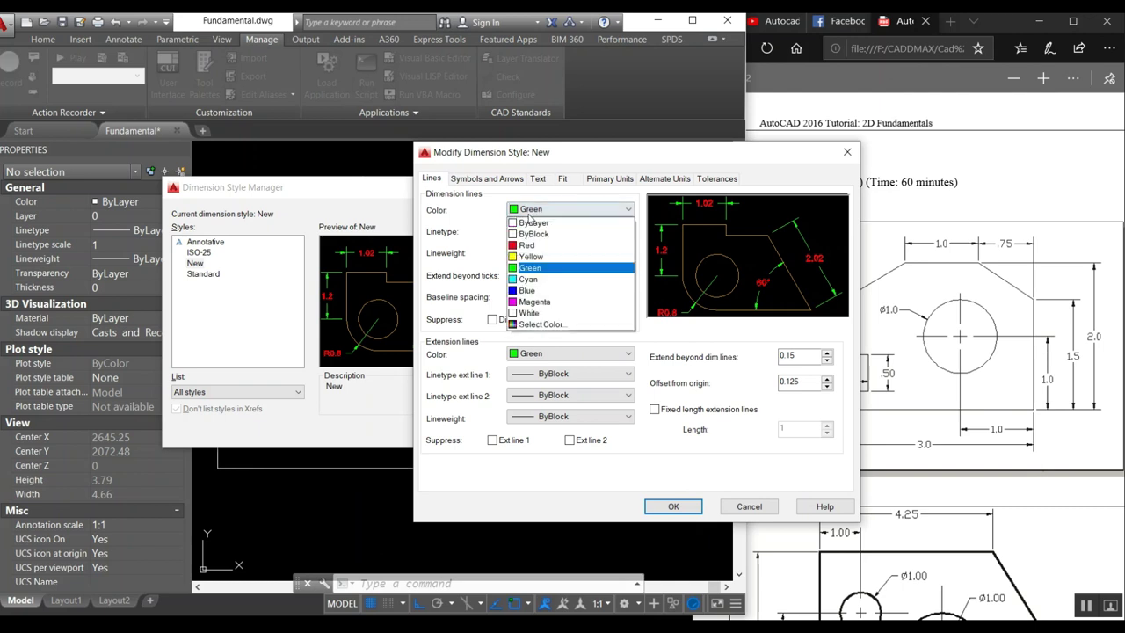
{"action": "left_click", "coordinate": [522, 257]}
{"action": "left_click", "coordinate": [536, 354]}
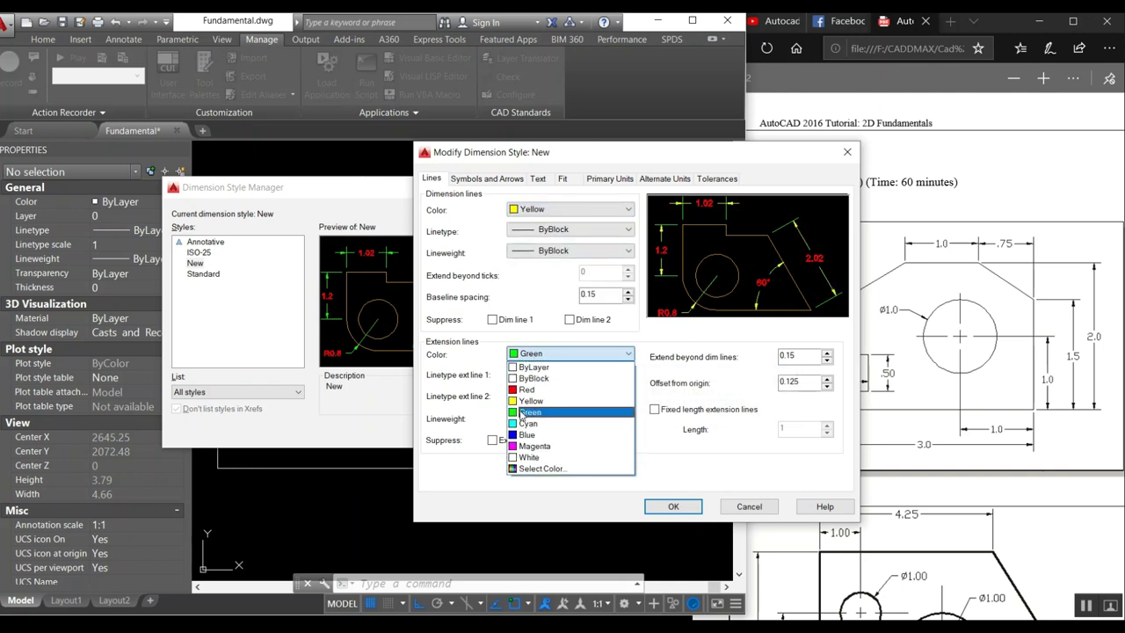
{"action": "left_click", "coordinate": [527, 401]}
{"action": "left_click", "coordinate": [670, 507]}
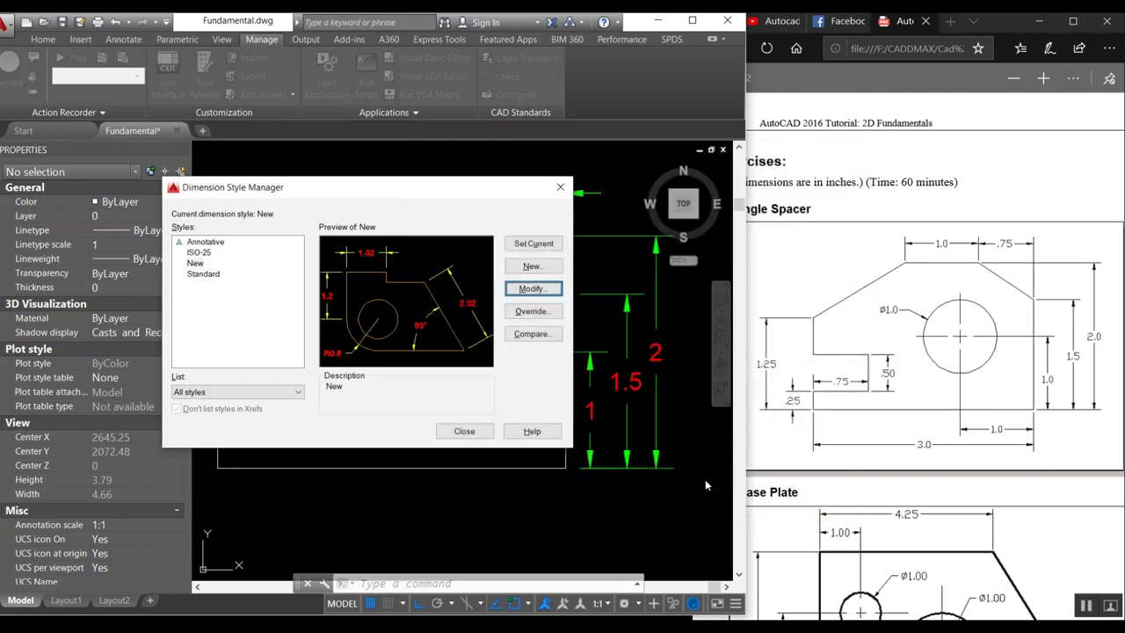
{"action": "left_click", "coordinate": [464, 431]}
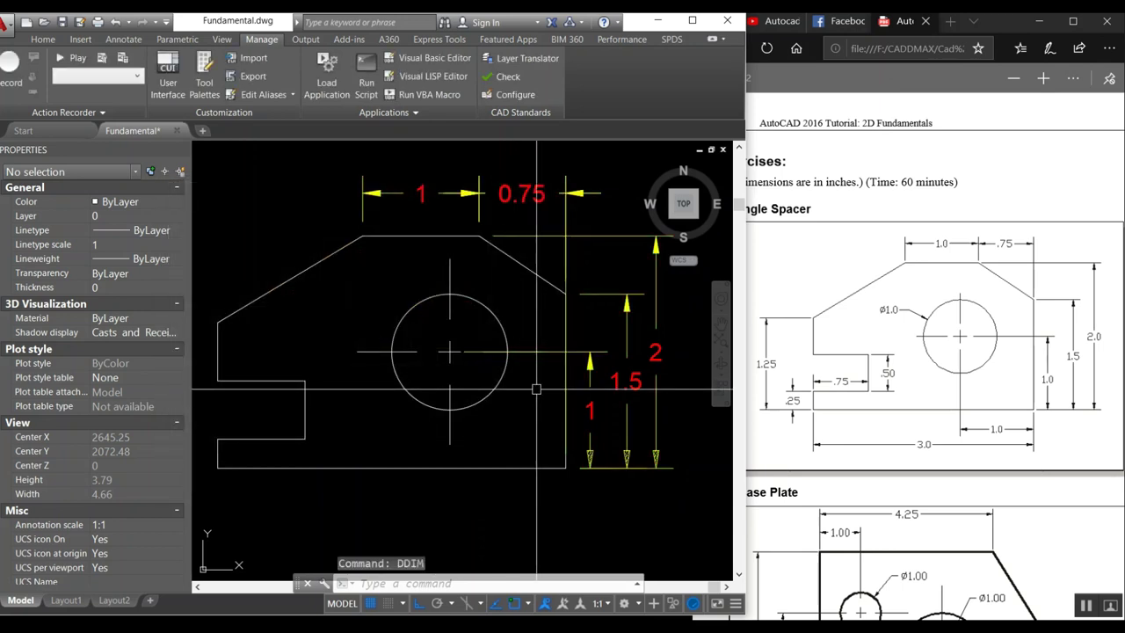
Select every edge of the Angle Spacer outline: top, slanted, right, bottom and left edges
{"action": "left_click", "coordinate": [391, 236]}
{"action": "left_click", "coordinate": [508, 257]}
{"action": "left_click", "coordinate": [553, 272]}
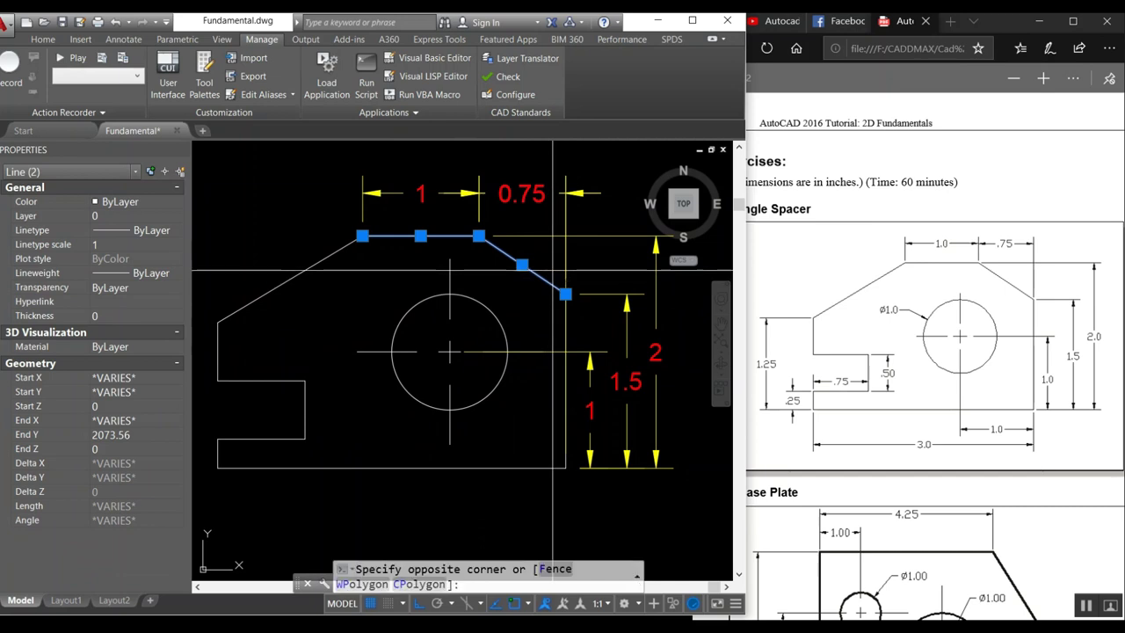
{"action": "left_click", "coordinate": [577, 481]}
{"action": "left_click", "coordinate": [571, 481]}
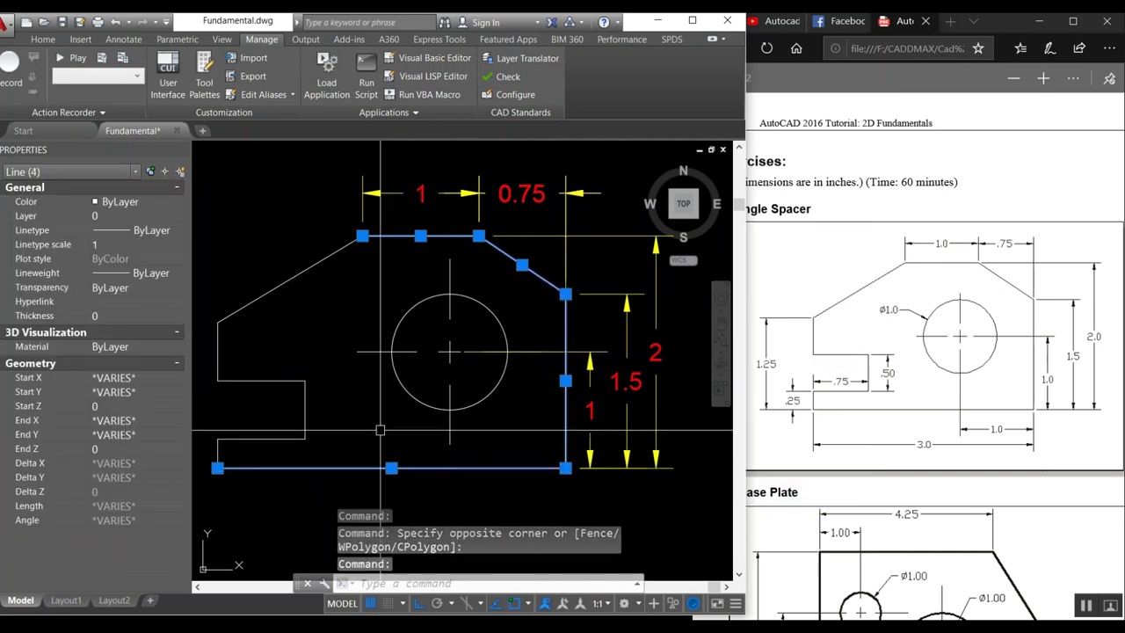
{"action": "left_click", "coordinate": [336, 430]}
{"action": "left_click", "coordinate": [318, 455]}
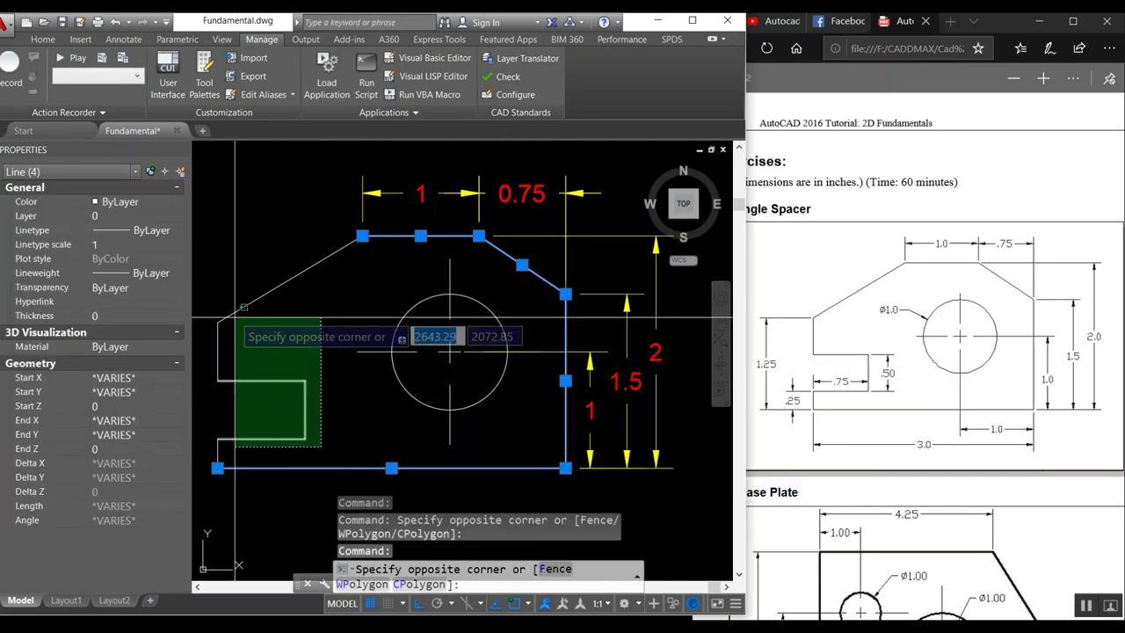
{"action": "left_click", "coordinate": [224, 292]}
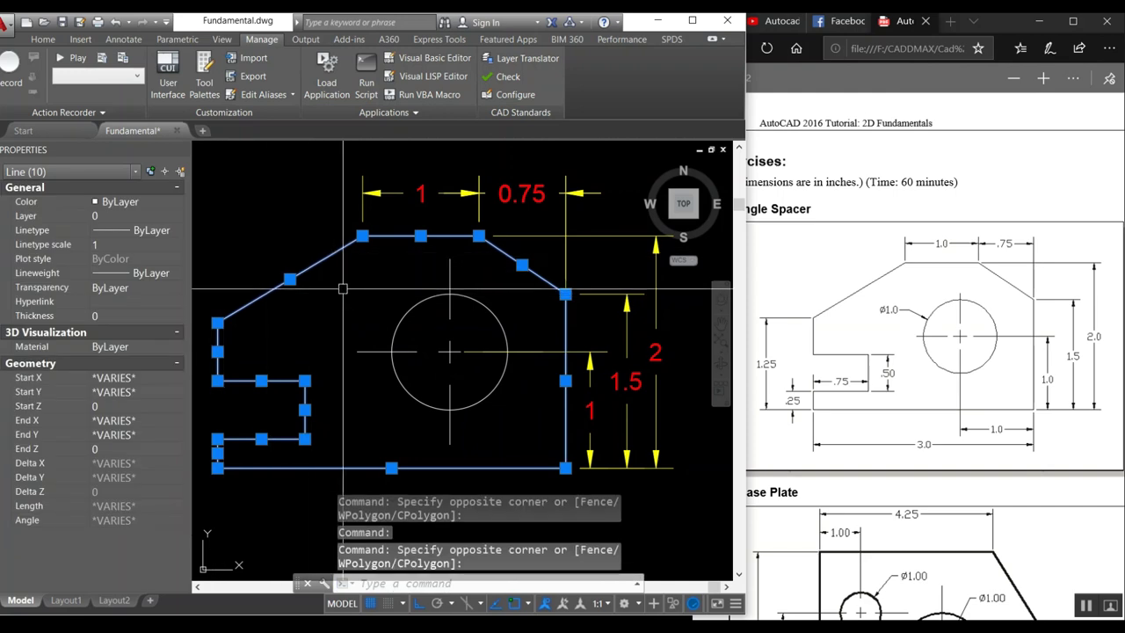
Give the selected outline edges a 0.30 mm lineweight and deselect them
{"action": "left_click", "coordinate": [121, 272]}
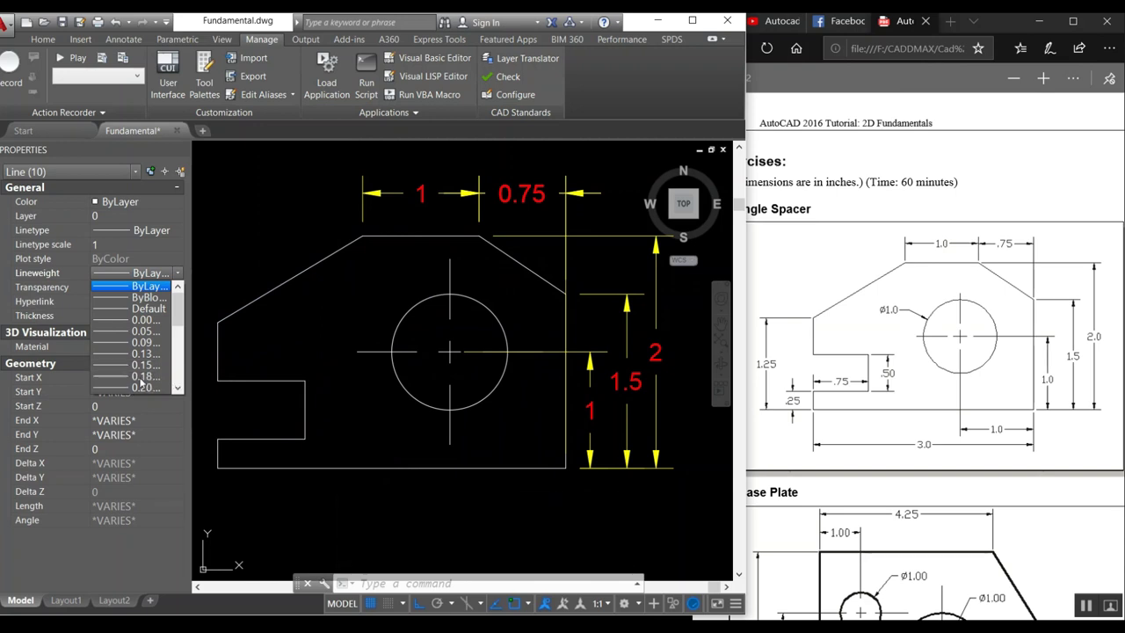
{"action": "scroll", "coordinate": [142, 382], "scroll_direction": "down", "scroll_amount": 1}
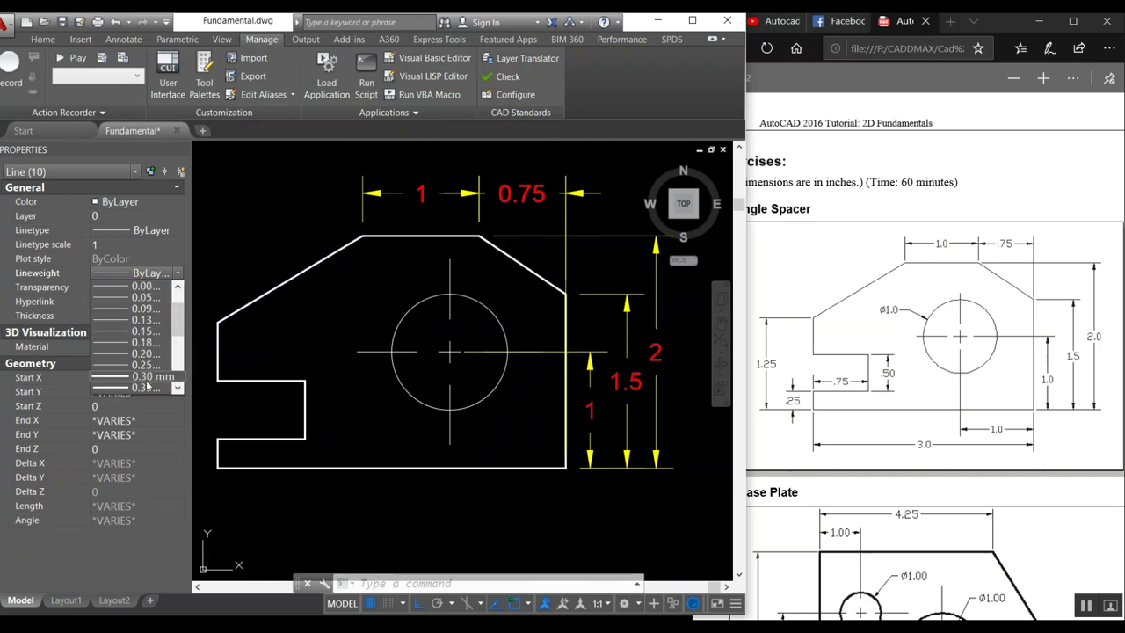
{"action": "left_click", "coordinate": [147, 378]}
{"action": "key", "text": "Escape"}
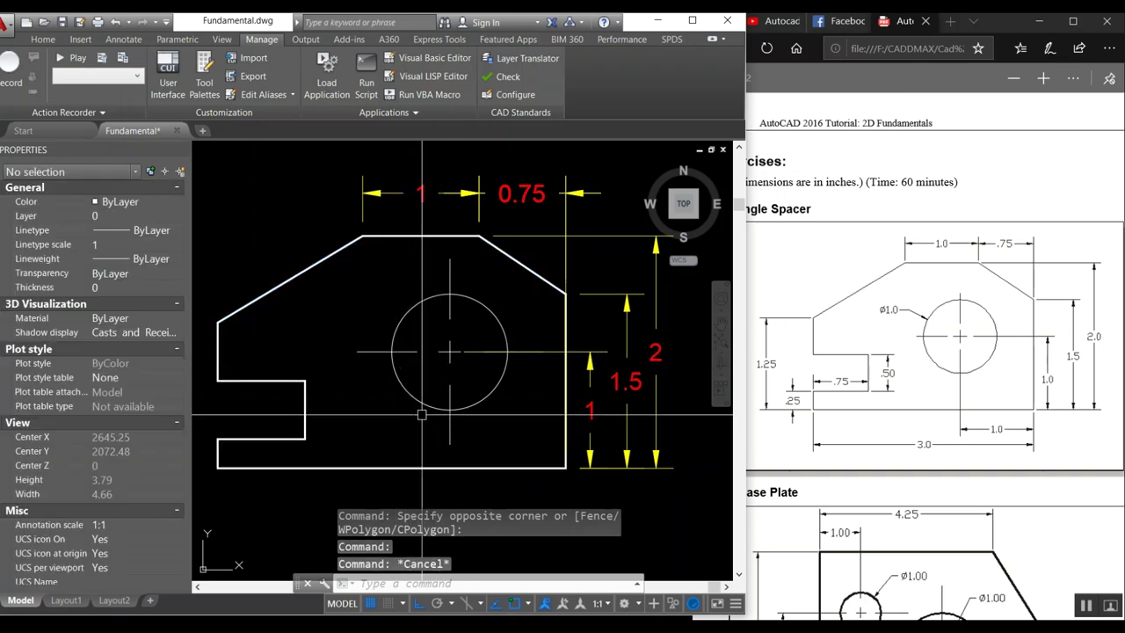
Place a 0.5 linear dimension beside the notch
{"action": "type", "text": "dli"}
{"action": "key", "text": "Return"}
{"action": "left_click", "coordinate": [305, 380]}
{"action": "left_click", "coordinate": [305, 439]}
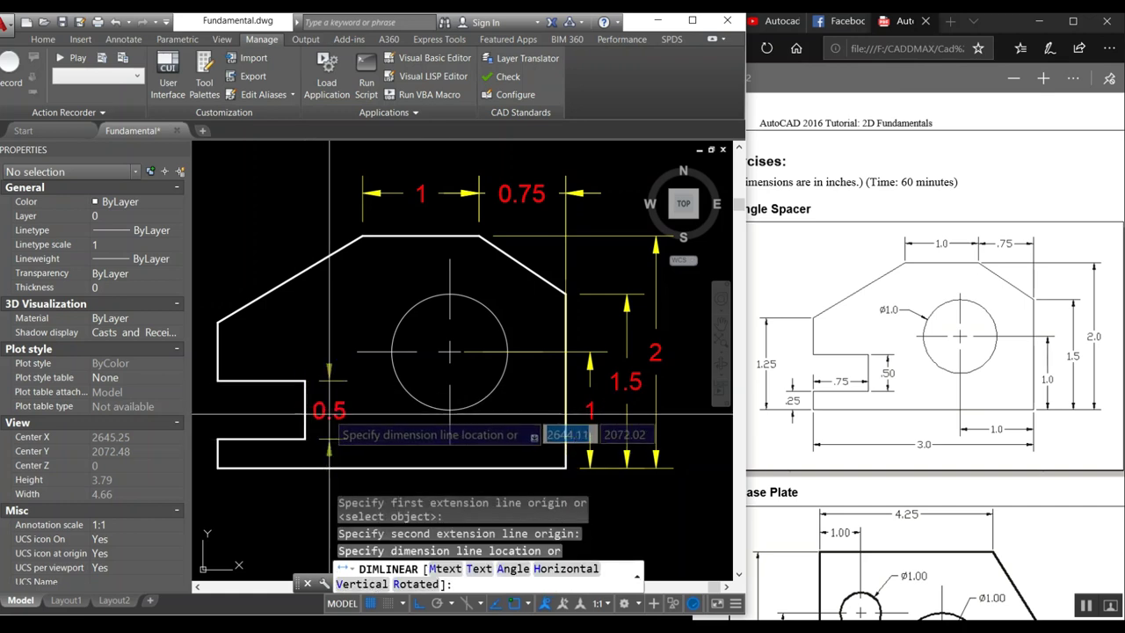
{"action": "left_click", "coordinate": [329, 413]}
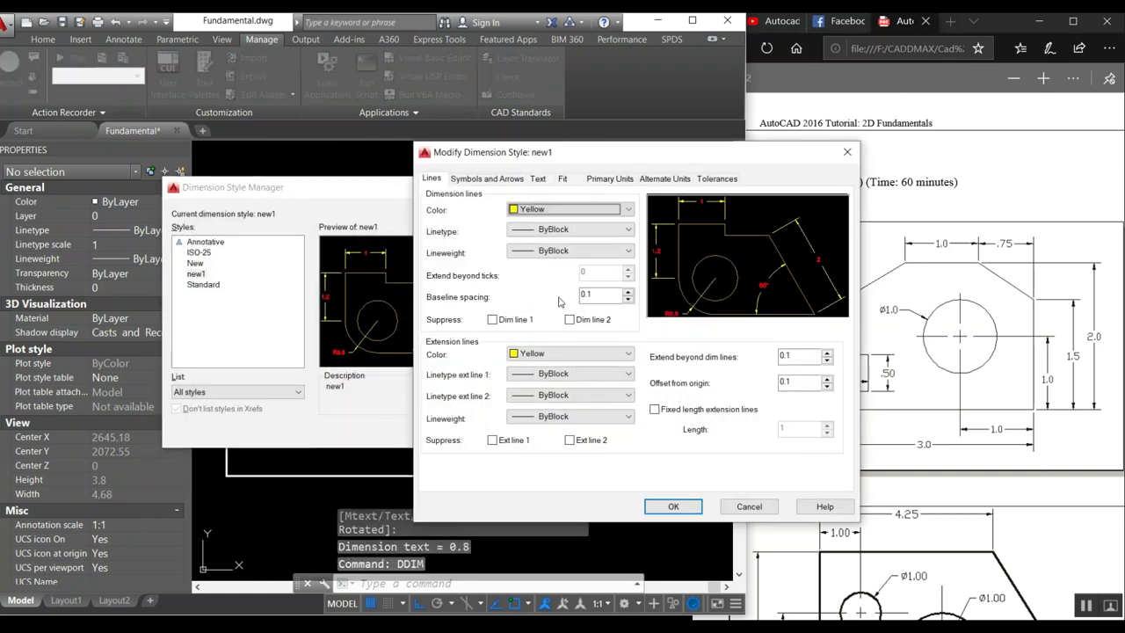
Set the new1 dimension style's linear precision to 0.00 and close the style manager
{"action": "left_click", "coordinate": [607, 179]}
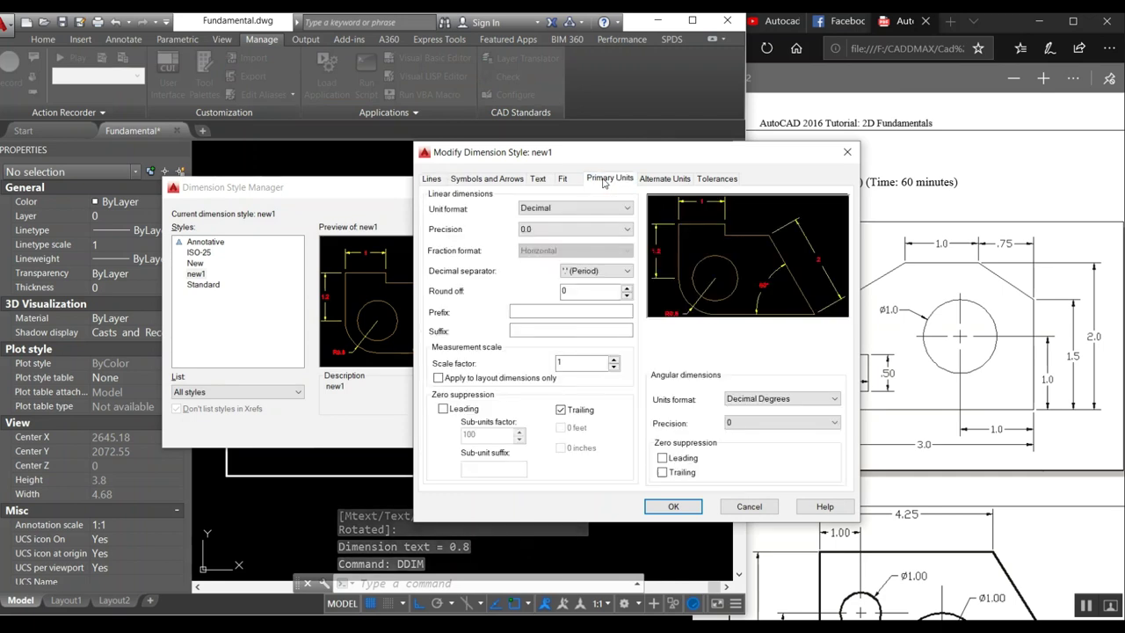
{"action": "left_click", "coordinate": [569, 231]}
{"action": "left_click", "coordinate": [541, 265]}
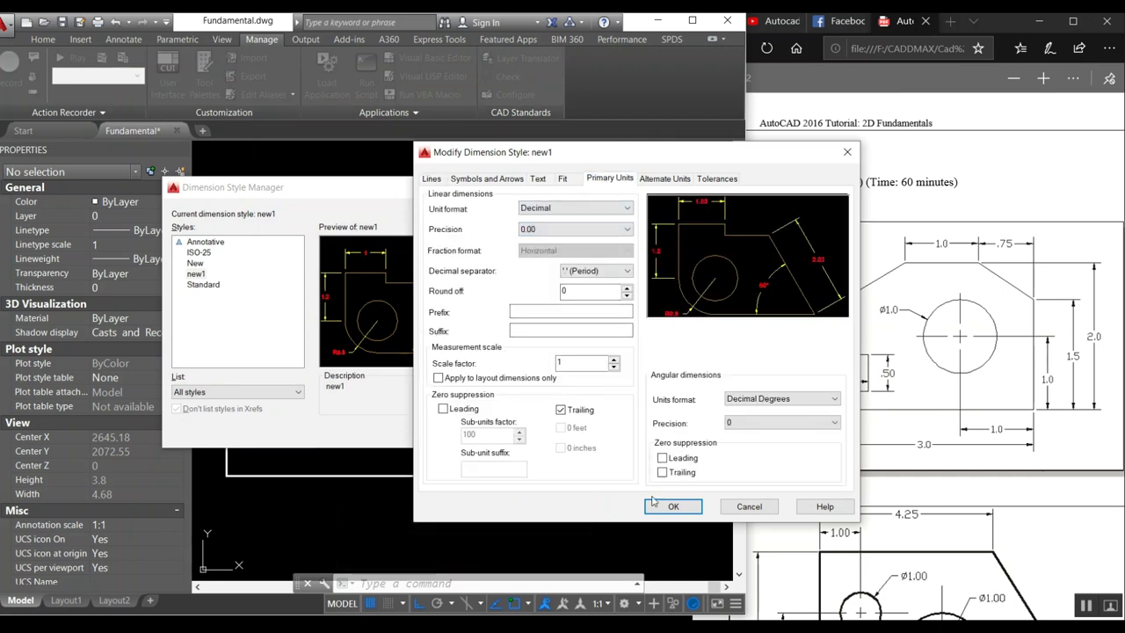
{"action": "left_click", "coordinate": [668, 506]}
{"action": "left_click", "coordinate": [487, 435]}
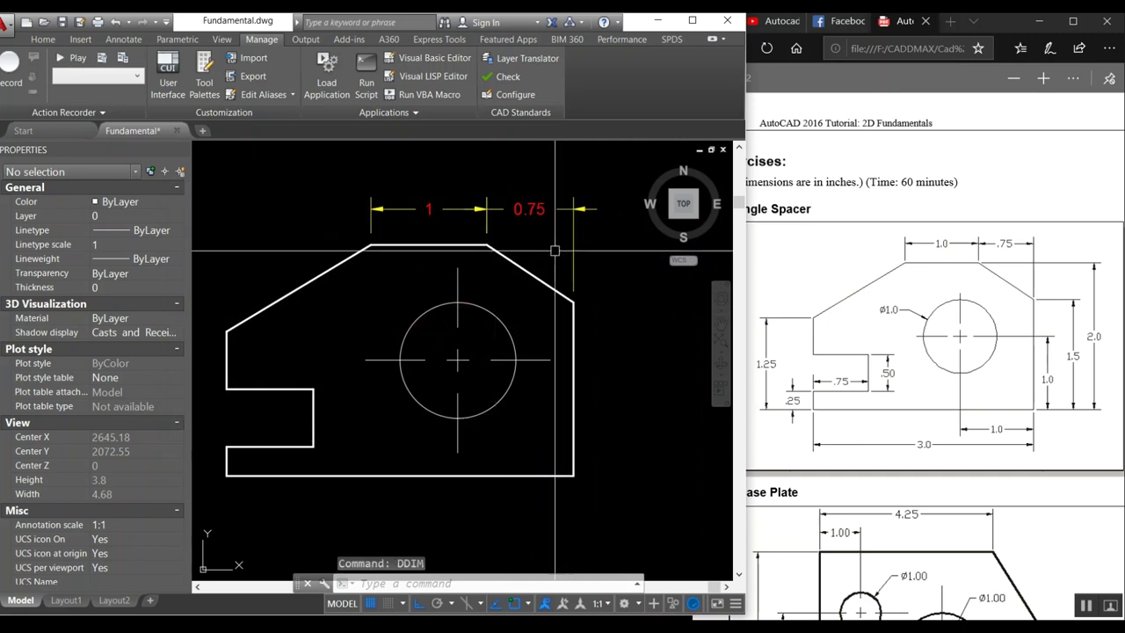
Add the vertical 1, 1.5 and 2 dimensions stacked on the part's right side
{"action": "type", "text": "d"}
{"action": "left_click", "coordinate": [607, 382]}
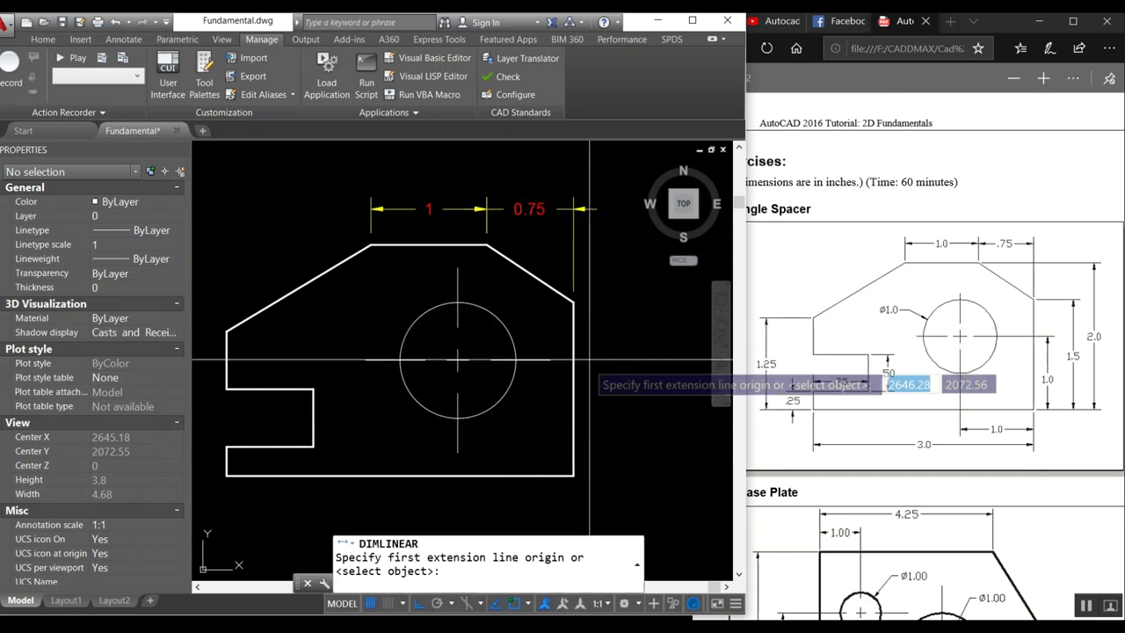
{"action": "left_click", "coordinate": [575, 474]}
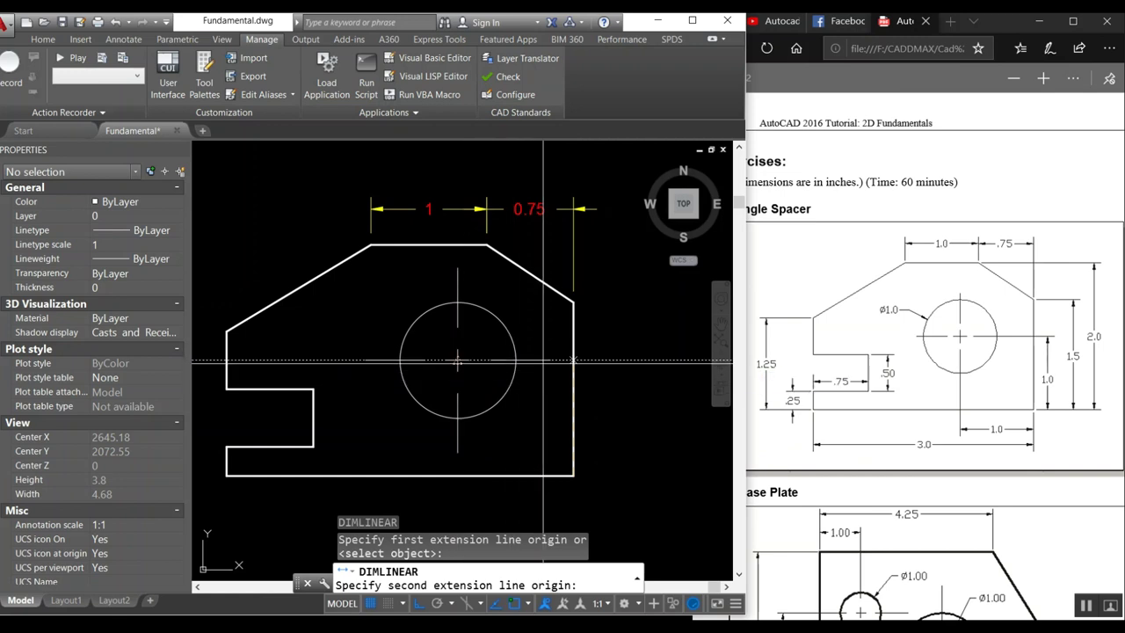
{"action": "left_click", "coordinate": [573, 361]}
{"action": "left_click", "coordinate": [611, 413]}
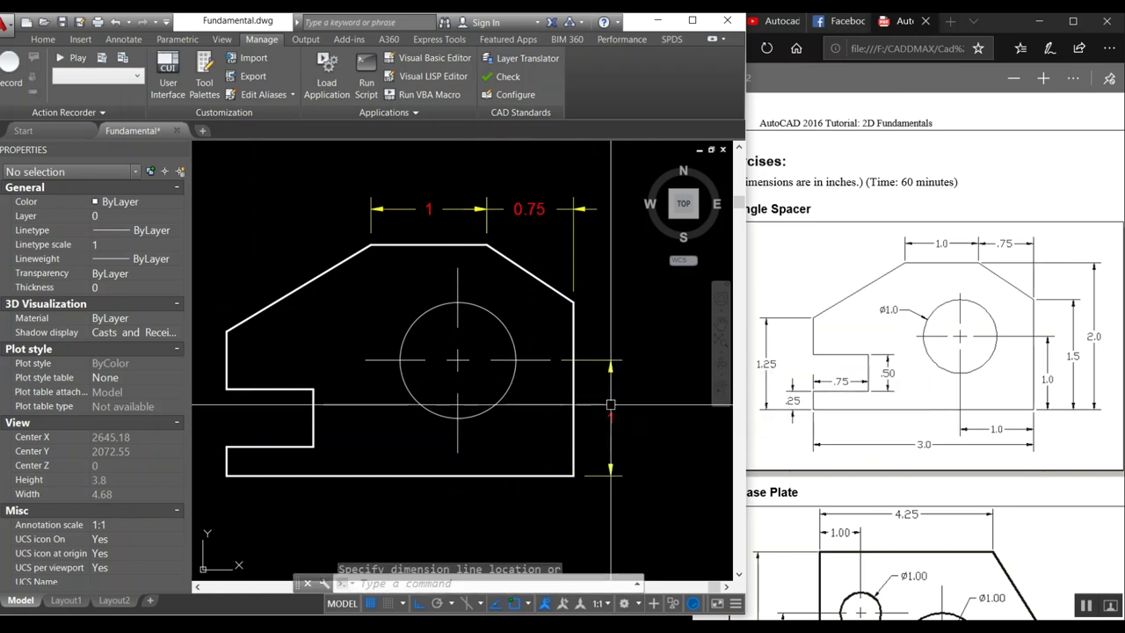
{"action": "key", "text": "Return"}
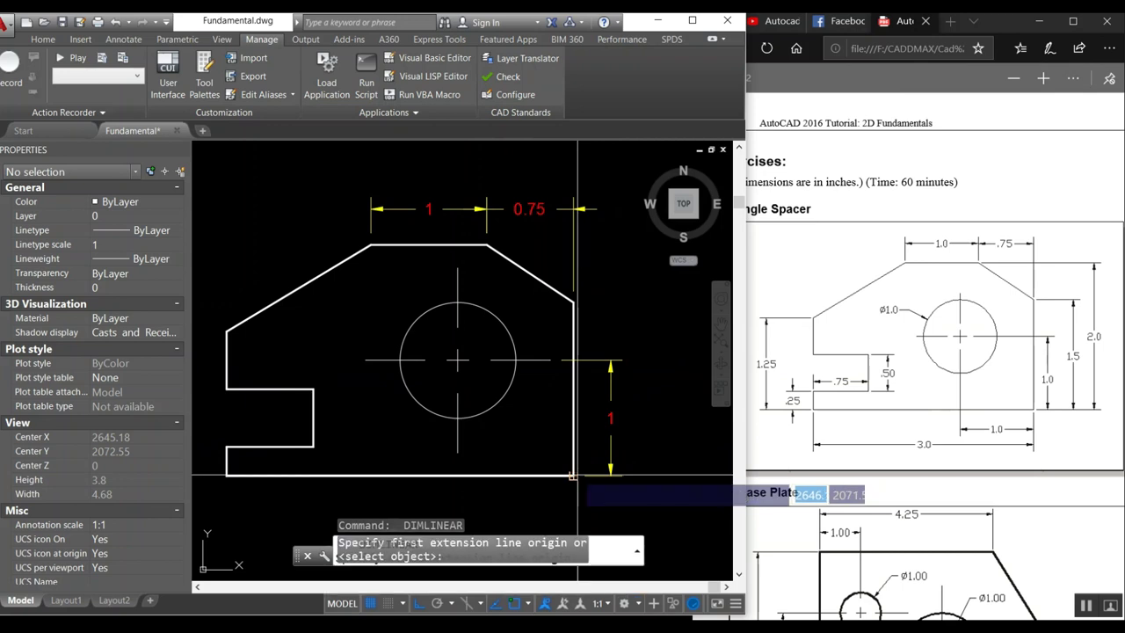
{"action": "left_click", "coordinate": [573, 475]}
{"action": "left_click", "coordinate": [573, 302]}
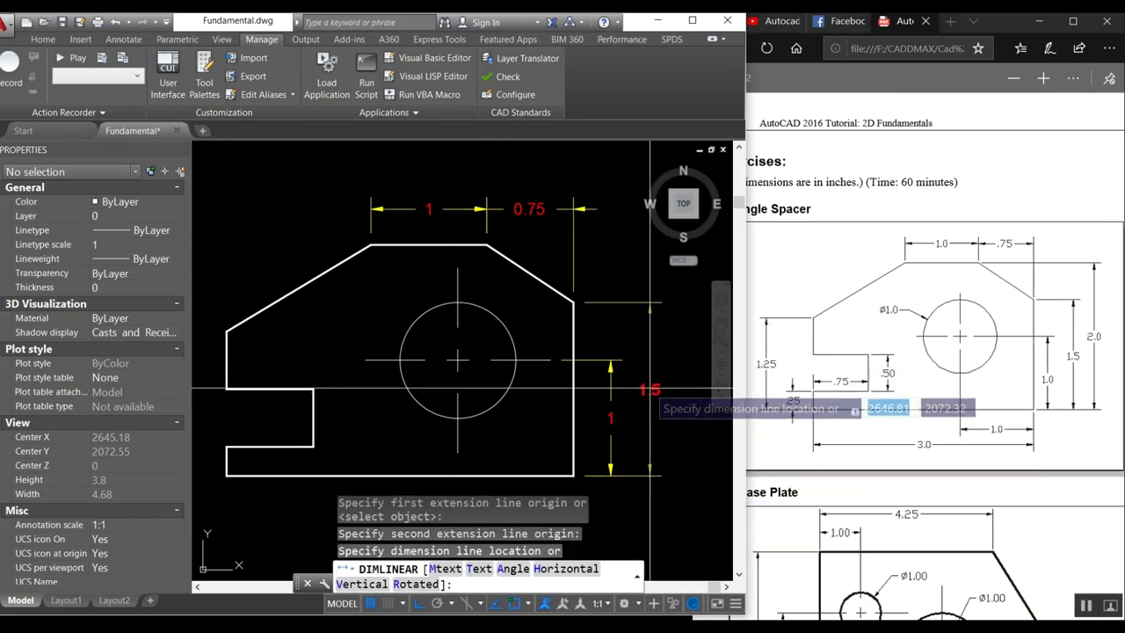
{"action": "left_click", "coordinate": [647, 389]}
{"action": "key", "text": "Return"}
{"action": "left_click", "coordinate": [573, 476]}
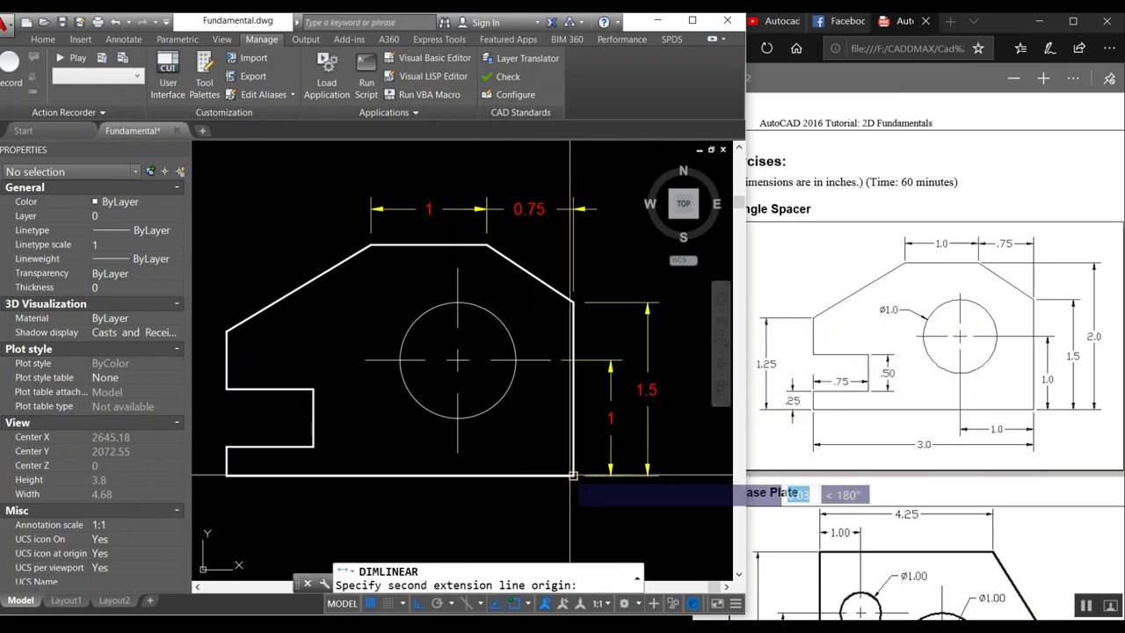
{"action": "left_click", "coordinate": [488, 244]}
{"action": "left_click", "coordinate": [686, 356]}
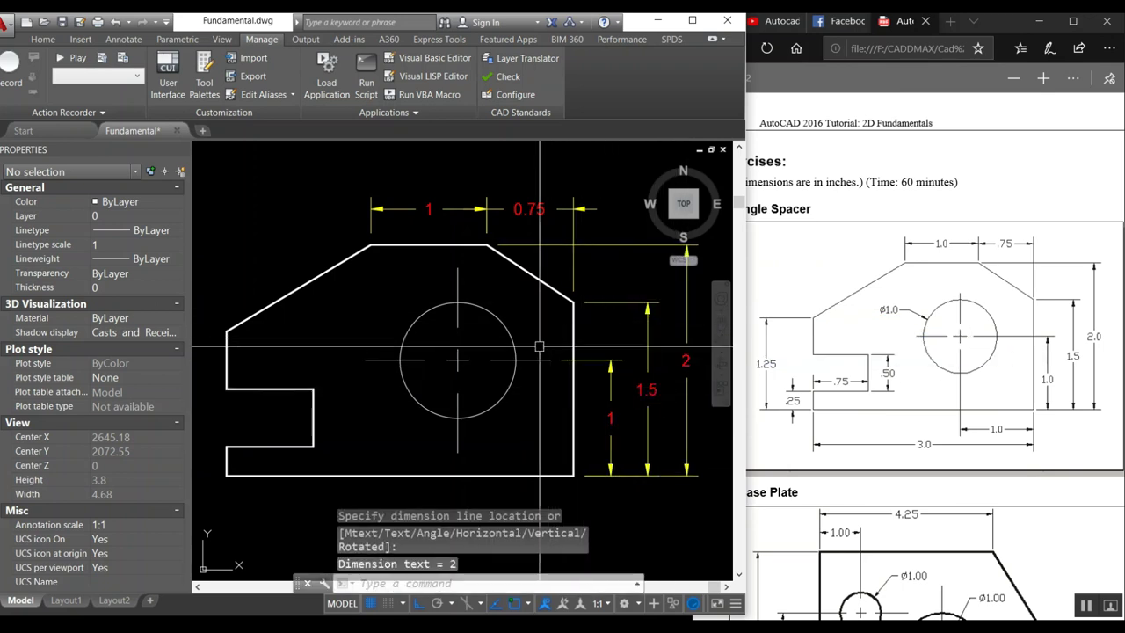
Dimension the bottom with the 1 dimension and the overall 3 width below the part
{"action": "key", "text": "Return"}
{"action": "left_click", "coordinate": [457, 359]}
{"action": "left_click", "coordinate": [571, 475]}
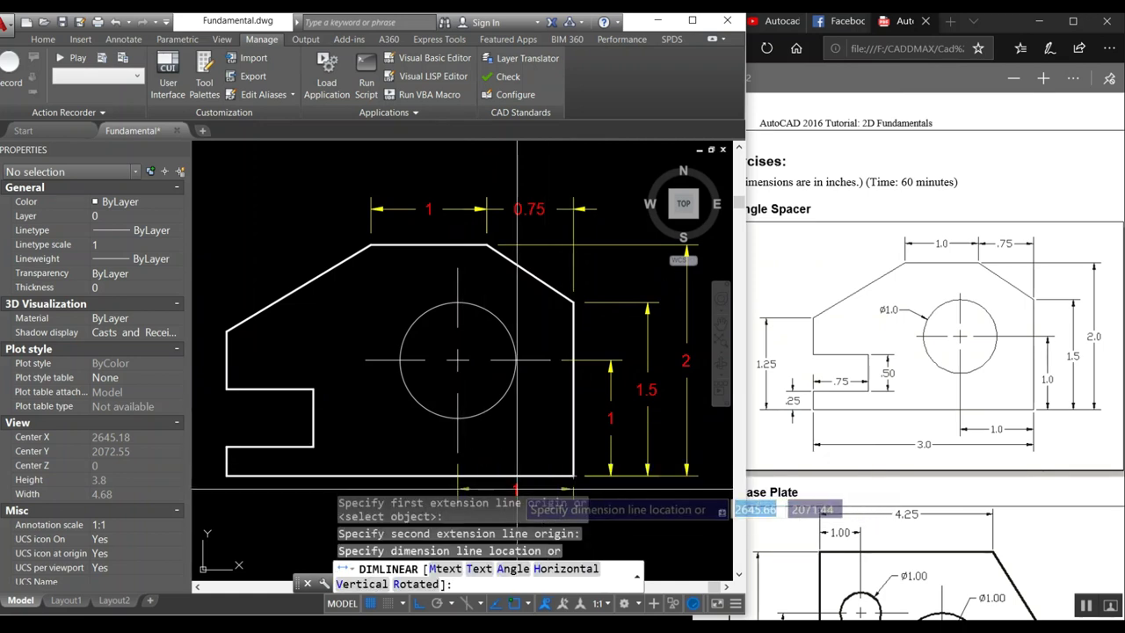
{"action": "scroll", "coordinate": [519, 308], "scroll_direction": "down", "scroll_amount": 2}
{"action": "scroll", "coordinate": [518, 413], "scroll_direction": "up", "scroll_amount": 1}
{"action": "scroll", "coordinate": [519, 413], "scroll_direction": "up", "scroll_amount": 3}
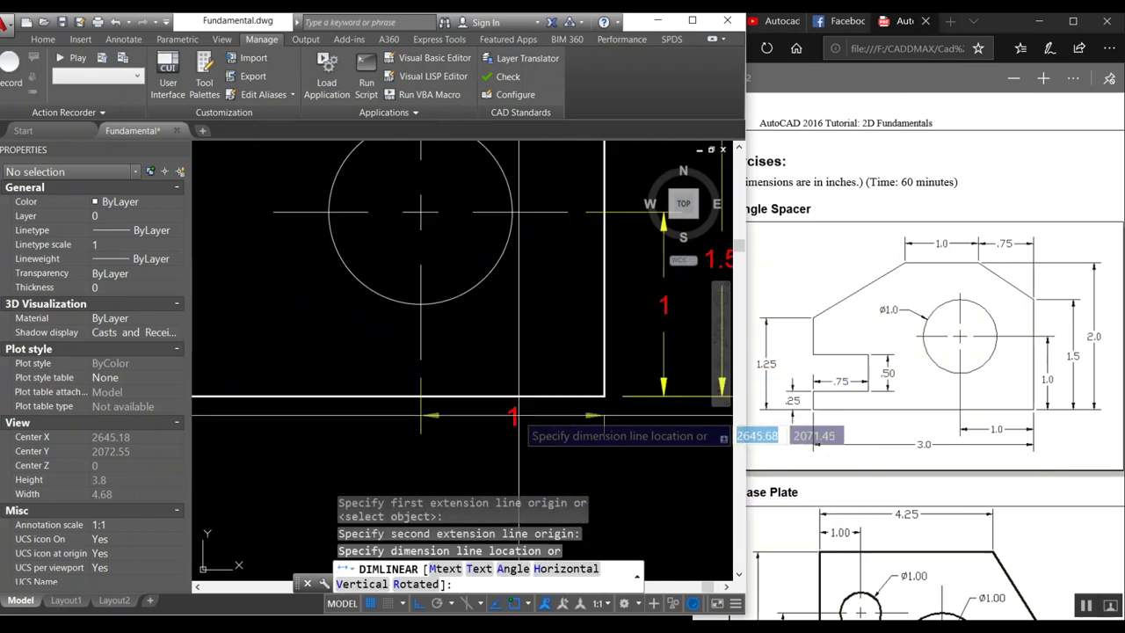
{"action": "left_click", "coordinate": [551, 443]}
{"action": "scroll", "coordinate": [551, 378], "scroll_direction": "down", "scroll_amount": 4}
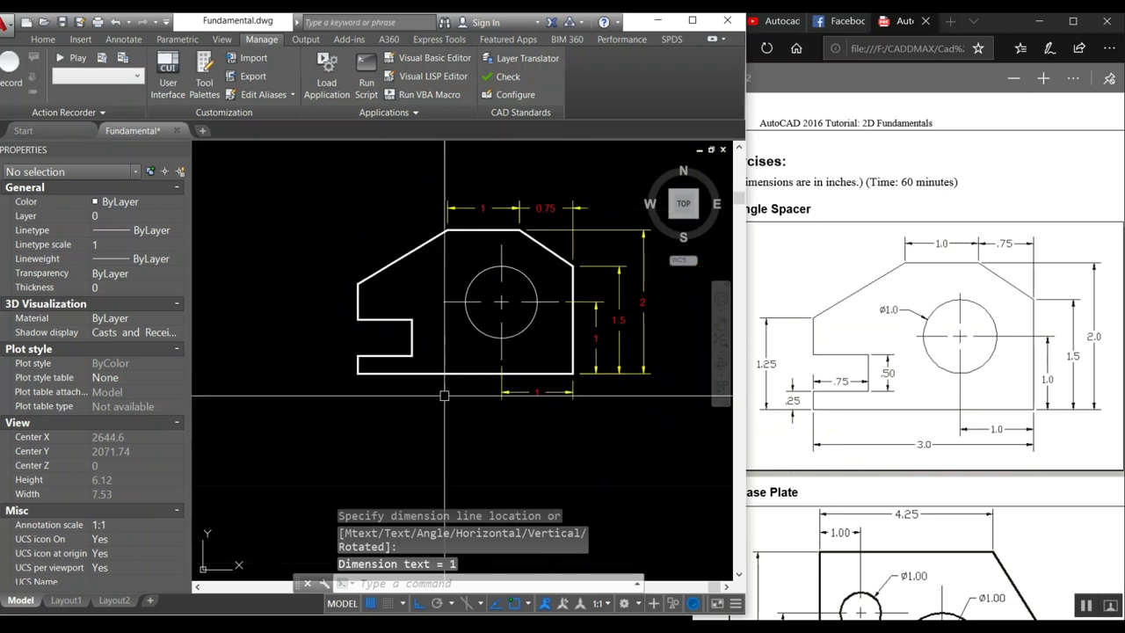
{"action": "key", "text": "Return"}
{"action": "left_click", "coordinate": [358, 374]}
{"action": "left_click", "coordinate": [573, 374]}
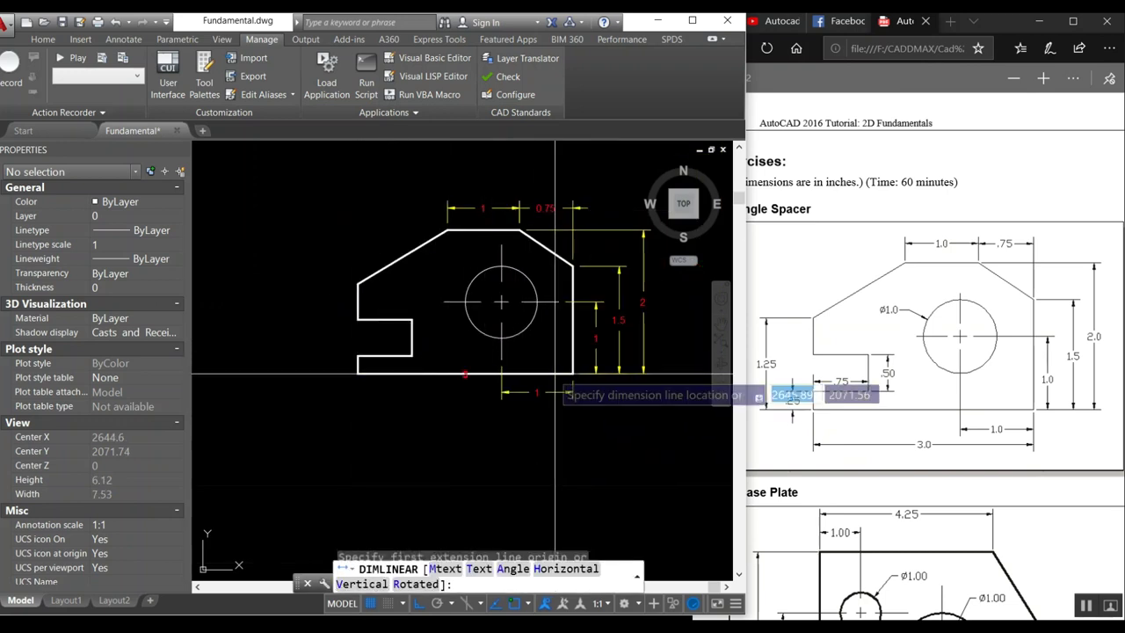
{"action": "left_click", "coordinate": [499, 413]}
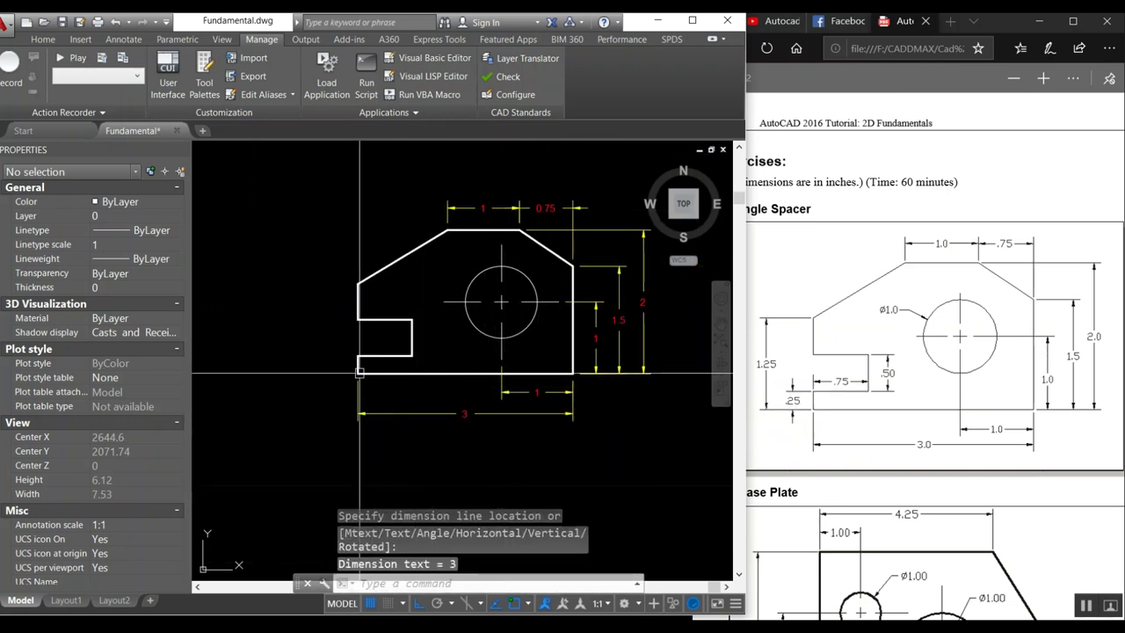
{"action": "scroll", "coordinate": [358, 373], "scroll_direction": "up", "scroll_amount": 2}
{"action": "key", "text": "Return"}
Add the vertical 1.25 and 0.25 dimensions on the part's left edge
{"action": "left_click", "coordinate": [358, 231]}
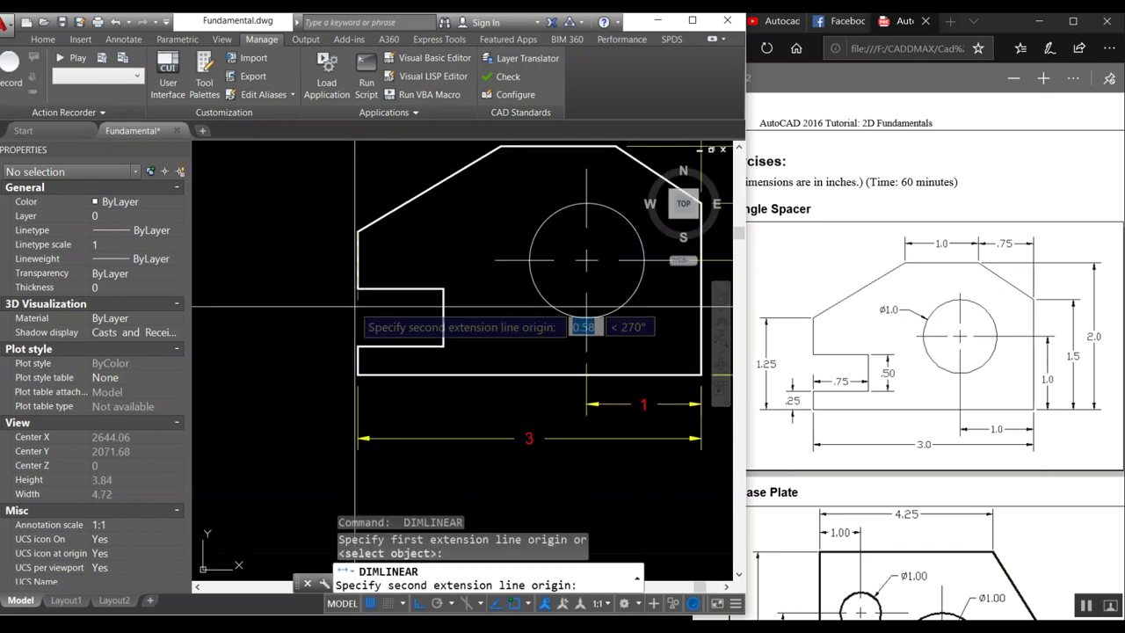
{"action": "left_click", "coordinate": [358, 373]}
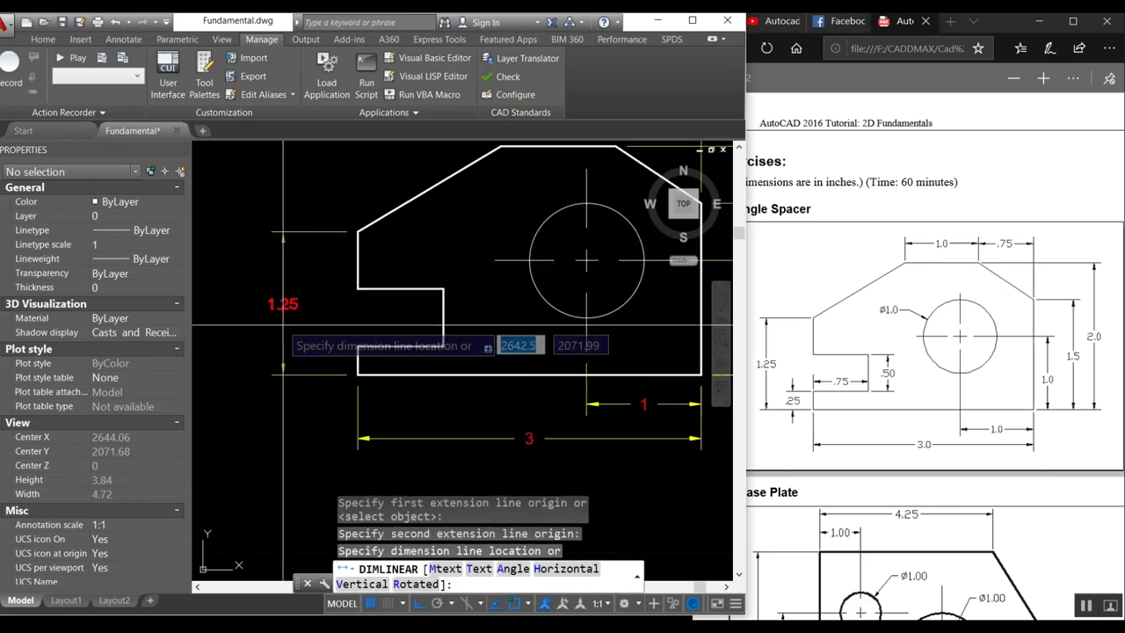
{"action": "left_click", "coordinate": [280, 317]}
{"action": "key", "text": "Return"}
{"action": "left_click", "coordinate": [358, 347]}
{"action": "left_click", "coordinate": [358, 374]}
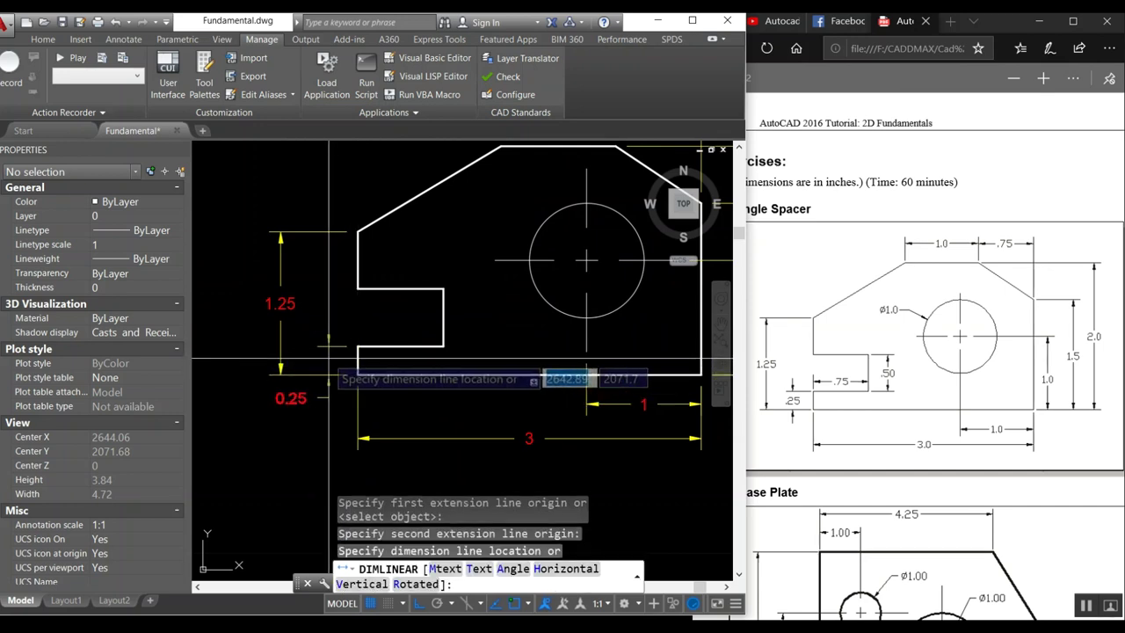
{"action": "left_click", "coordinate": [329, 359]}
{"action": "left_click", "coordinate": [297, 397]}
{"action": "left_click", "coordinate": [291, 397]}
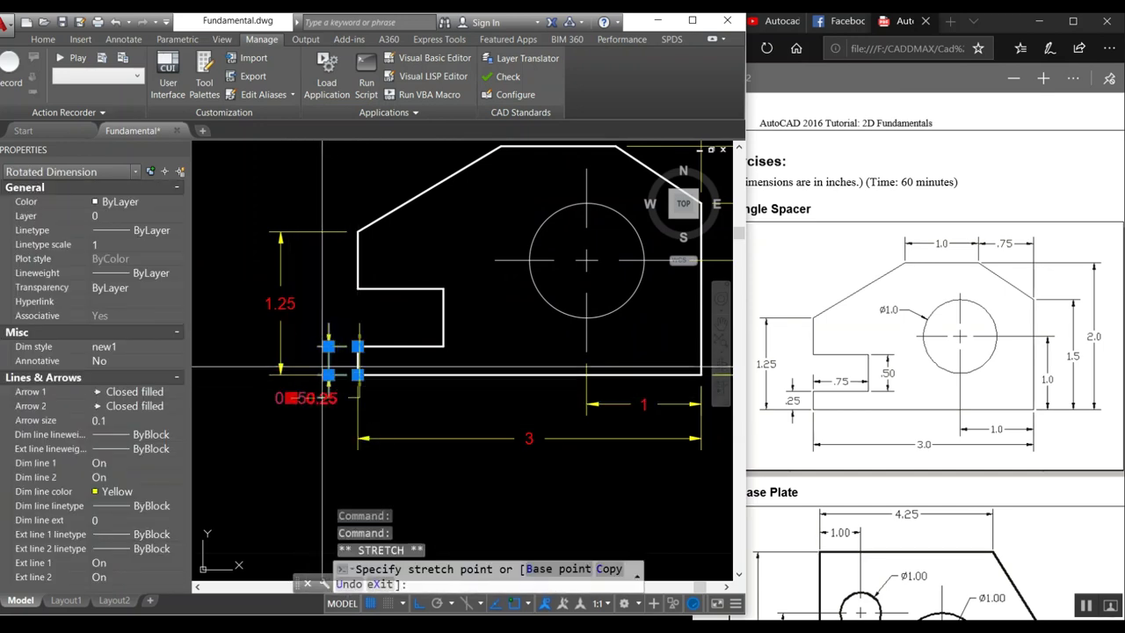
{"action": "right_click", "coordinate": [325, 369]}
{"action": "key", "text": "Escape"}
{"action": "key", "text": "Escape"}
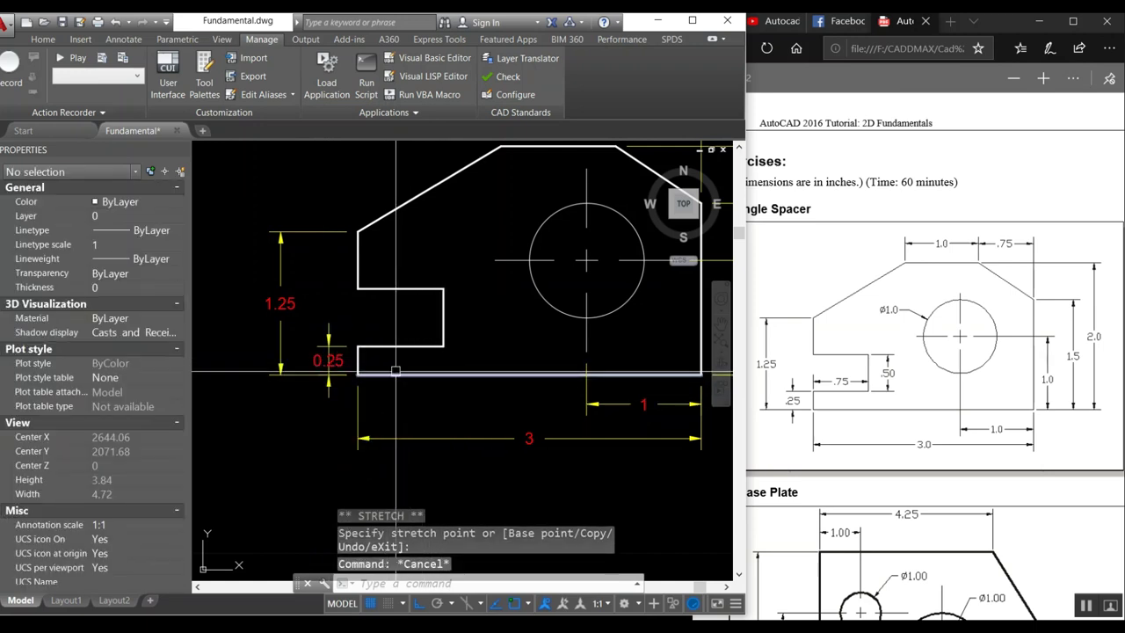
Dimension the notch with the 0.75 width and the vertical 0.5 height
{"action": "type", "text": "dli"}
{"action": "key", "text": "Return"}
{"action": "left_click", "coordinate": [358, 347]}
{"action": "left_click", "coordinate": [443, 345]}
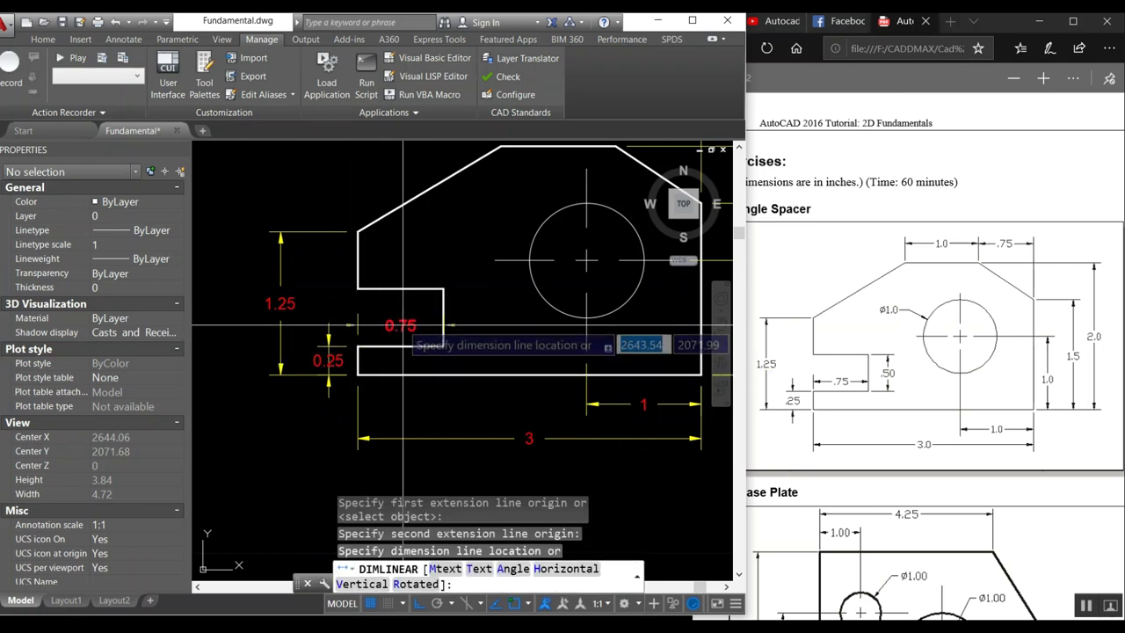
{"action": "left_click", "coordinate": [403, 322]}
{"action": "key", "text": "Return"}
{"action": "left_click", "coordinate": [443, 346]}
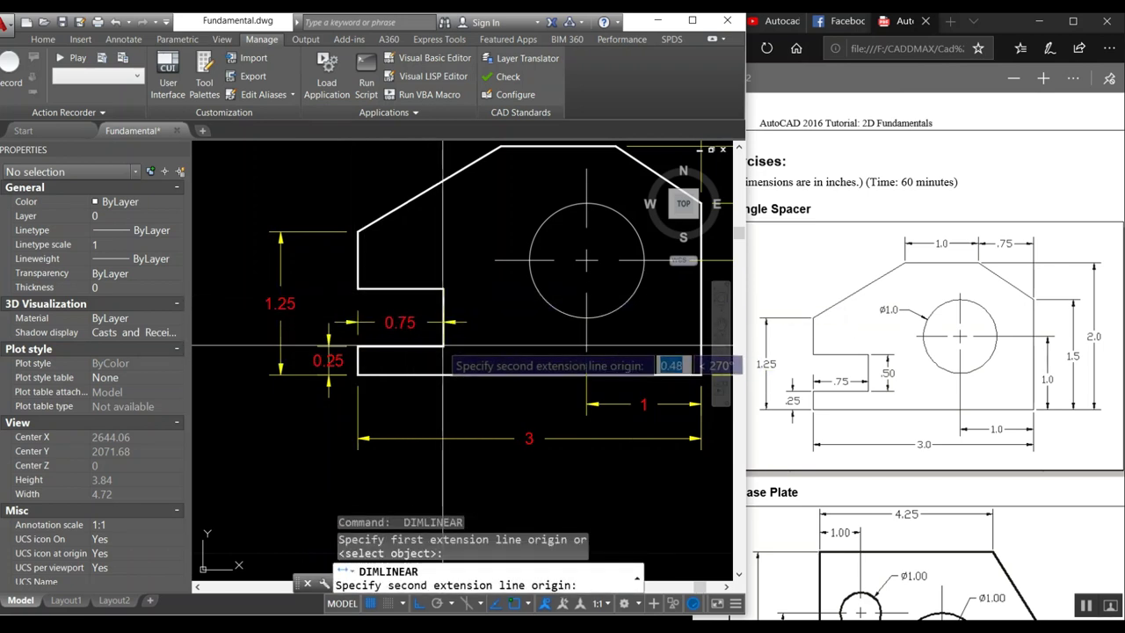
{"action": "left_click", "coordinate": [443, 288]}
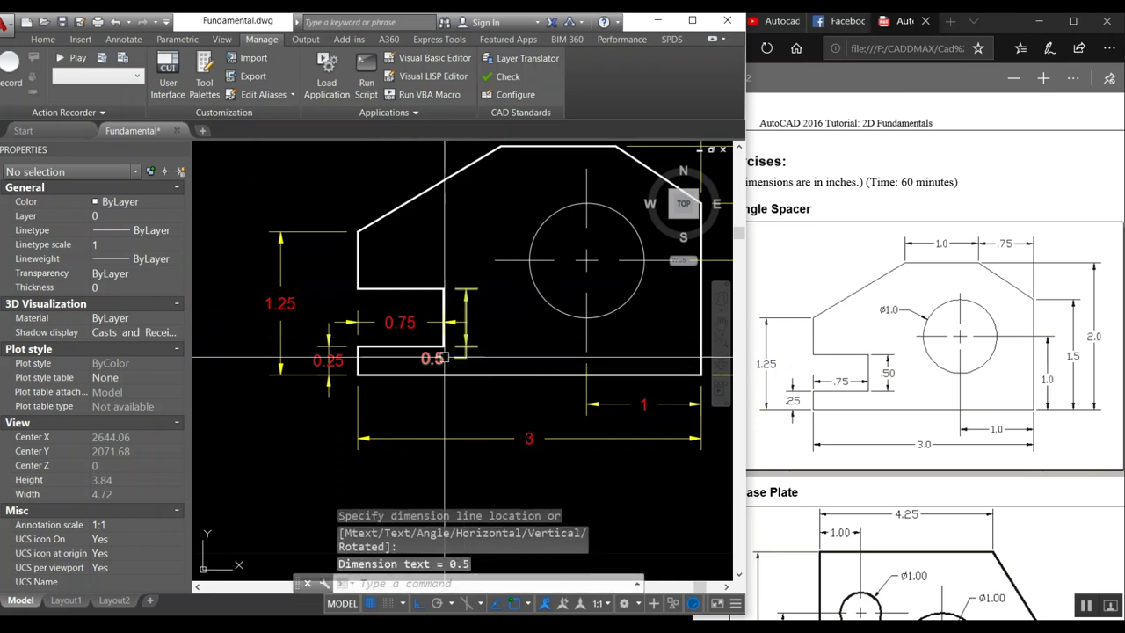
{"action": "left_click", "coordinate": [444, 357]}
{"action": "left_click", "coordinate": [466, 334]}
{"action": "left_click", "coordinate": [466, 319]}
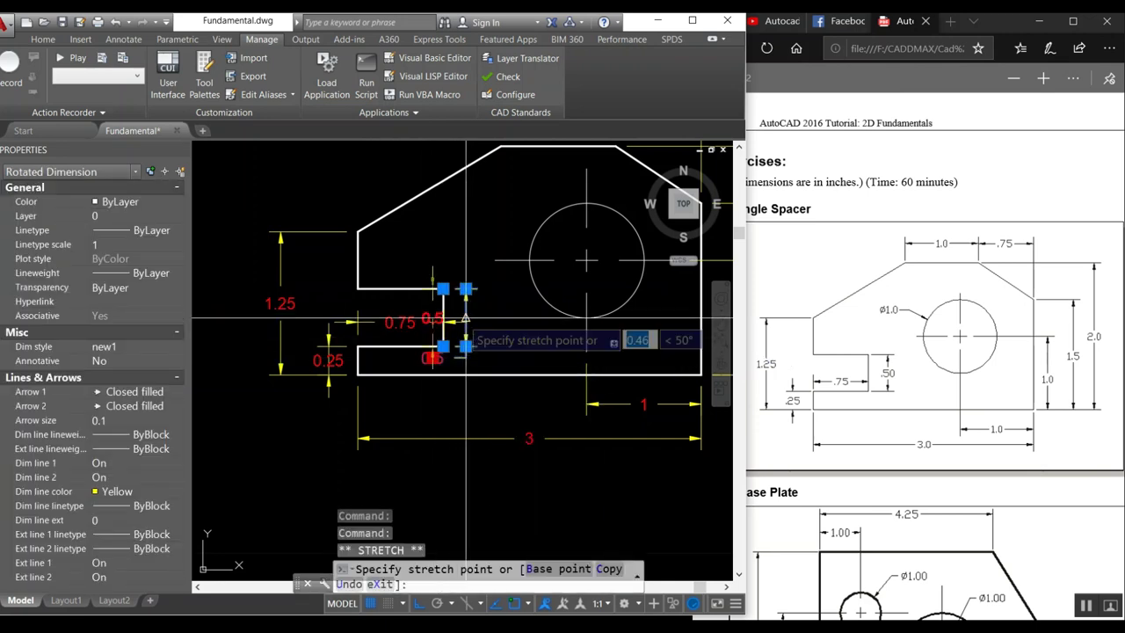
{"action": "left_click", "coordinate": [466, 318]}
{"action": "key", "text": "Escape"}
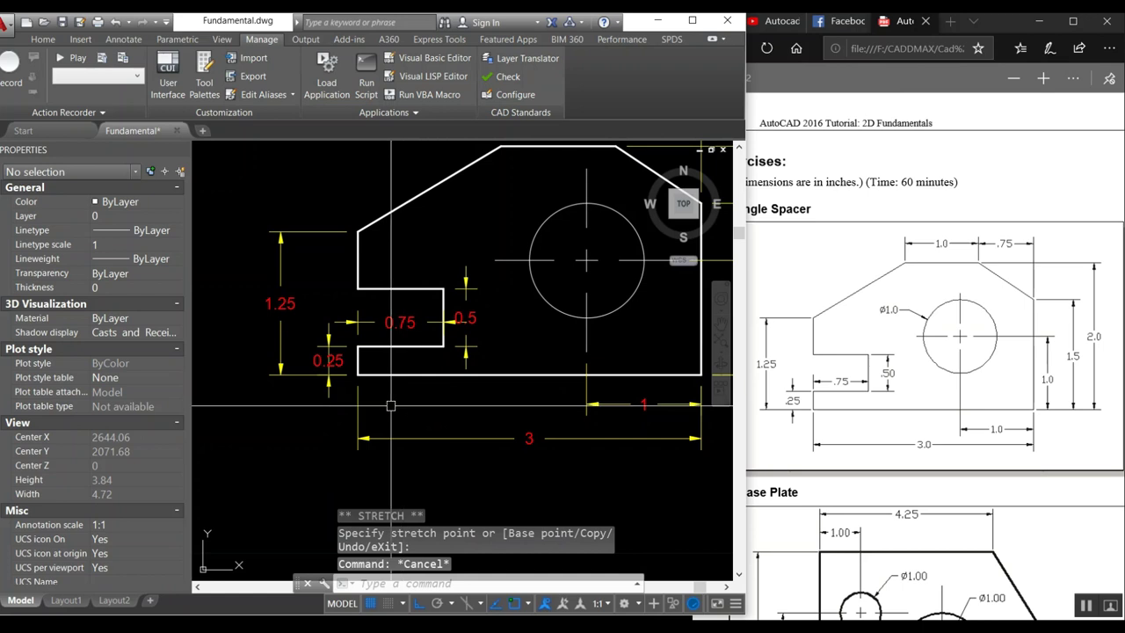
Erase the misplaced 0.25 dimension
{"action": "scroll", "coordinate": [327, 358], "scroll_direction": "up", "scroll_amount": 5}
{"action": "left_click", "coordinate": [333, 358]}
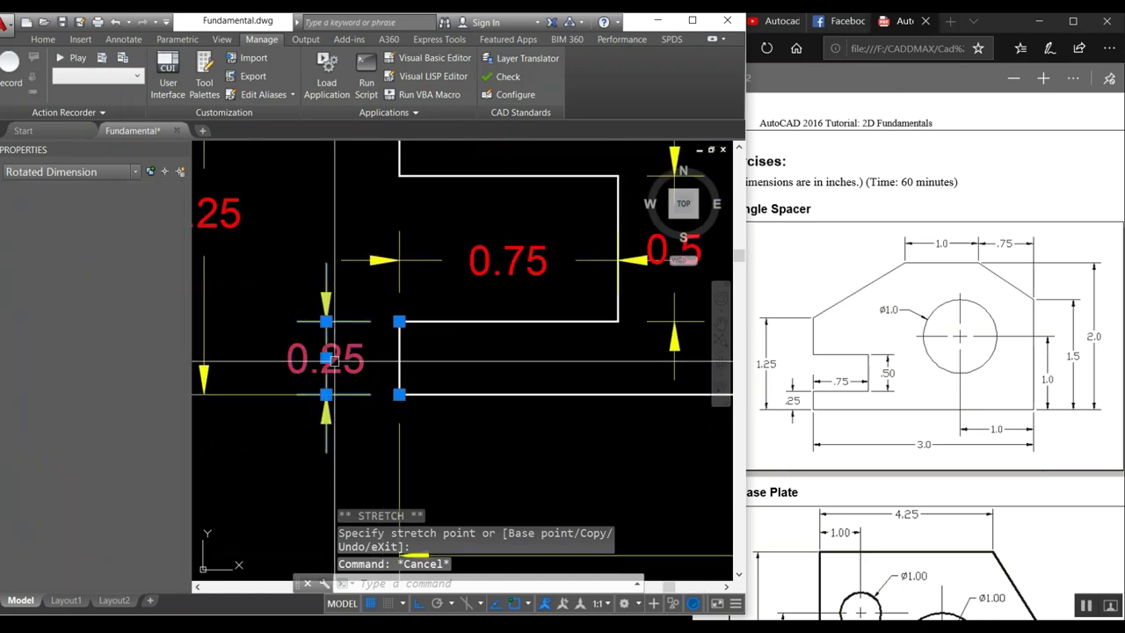
{"action": "left_click", "coordinate": [327, 357]}
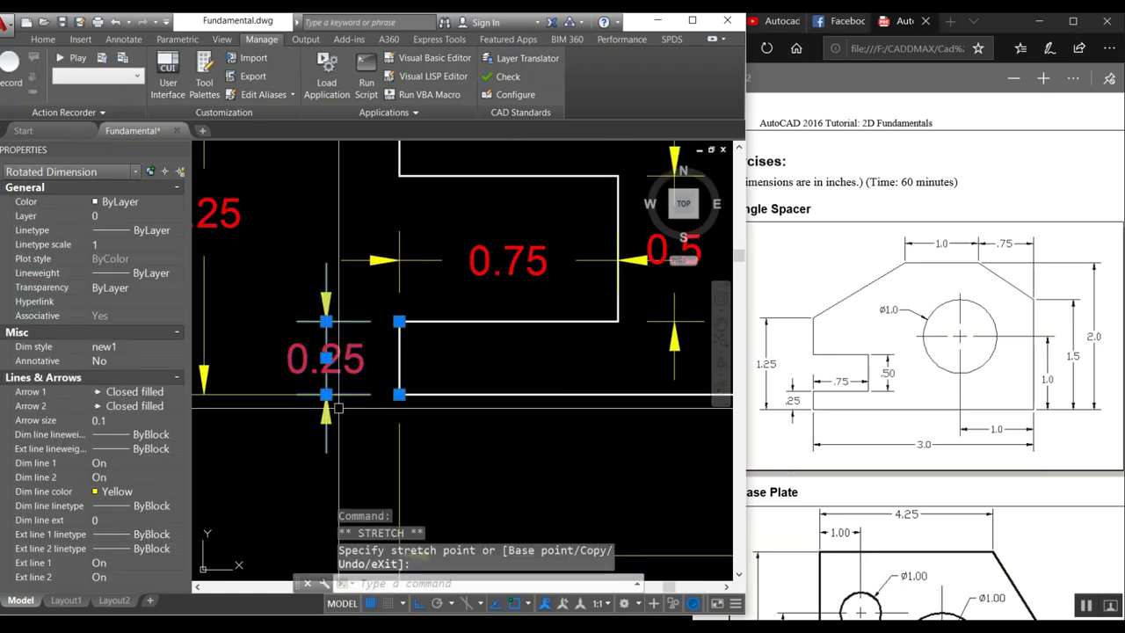
{"action": "key", "text": "Escape"}
{"action": "scroll", "coordinate": [328, 385], "scroll_direction": "down", "scroll_amount": 5}
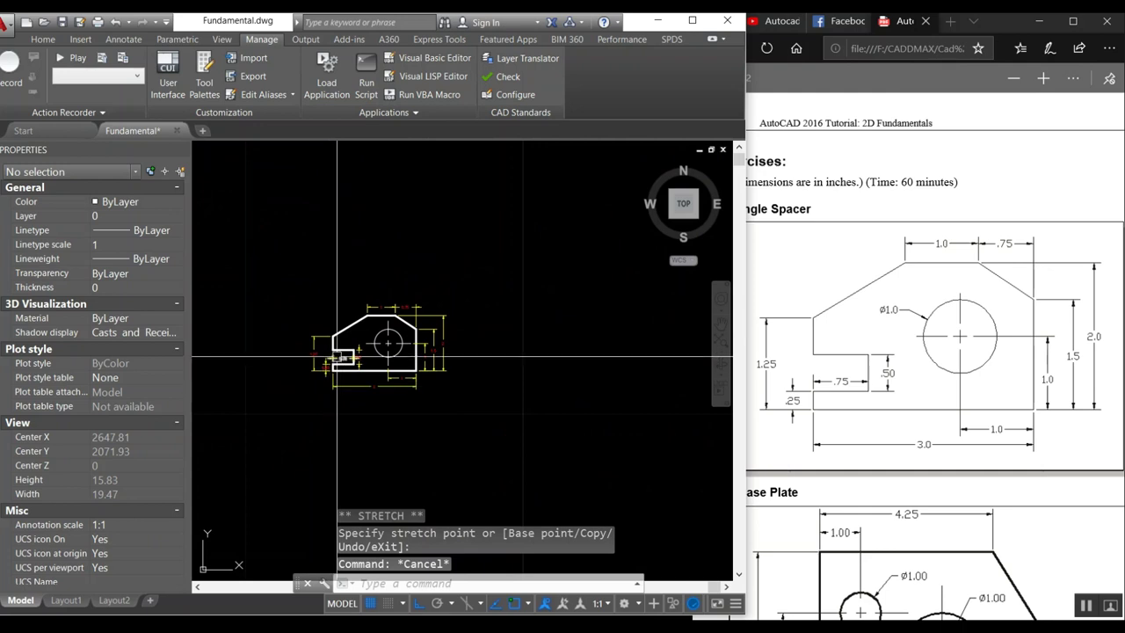
{"action": "scroll", "coordinate": [337, 358], "scroll_direction": "up", "scroll_amount": 5}
{"action": "type", "text": "e"}
{"action": "key", "text": "Return"}
{"action": "left_click", "coordinate": [335, 380]}
{"action": "key", "text": "Return"}
Redraw the 0.25 height dimension to the left of the notch
{"action": "type", "text": "dli"}
{"action": "key", "text": "Return"}
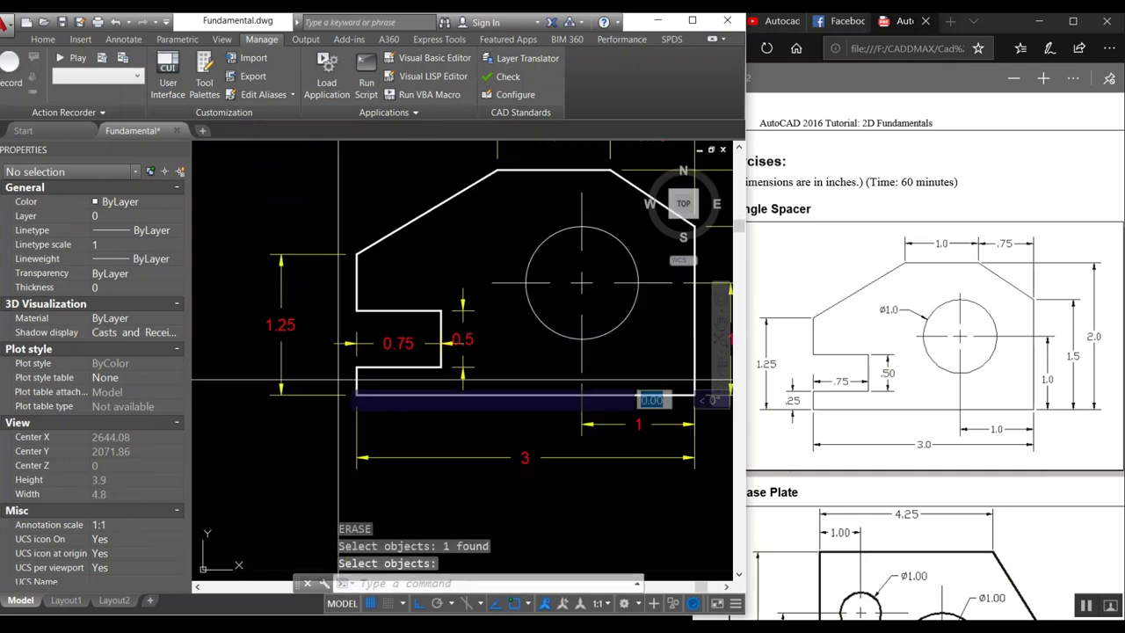
{"action": "left_click", "coordinate": [356, 395]}
{"action": "left_click", "coordinate": [356, 395]}
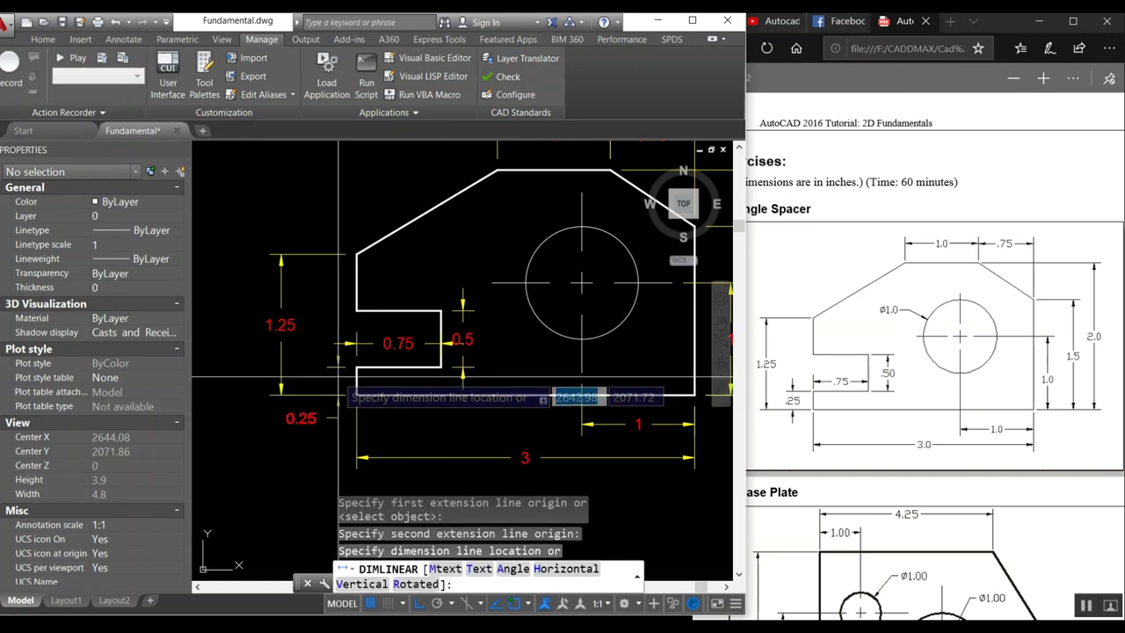
{"action": "left_click", "coordinate": [328, 400]}
{"action": "left_click", "coordinate": [298, 417]}
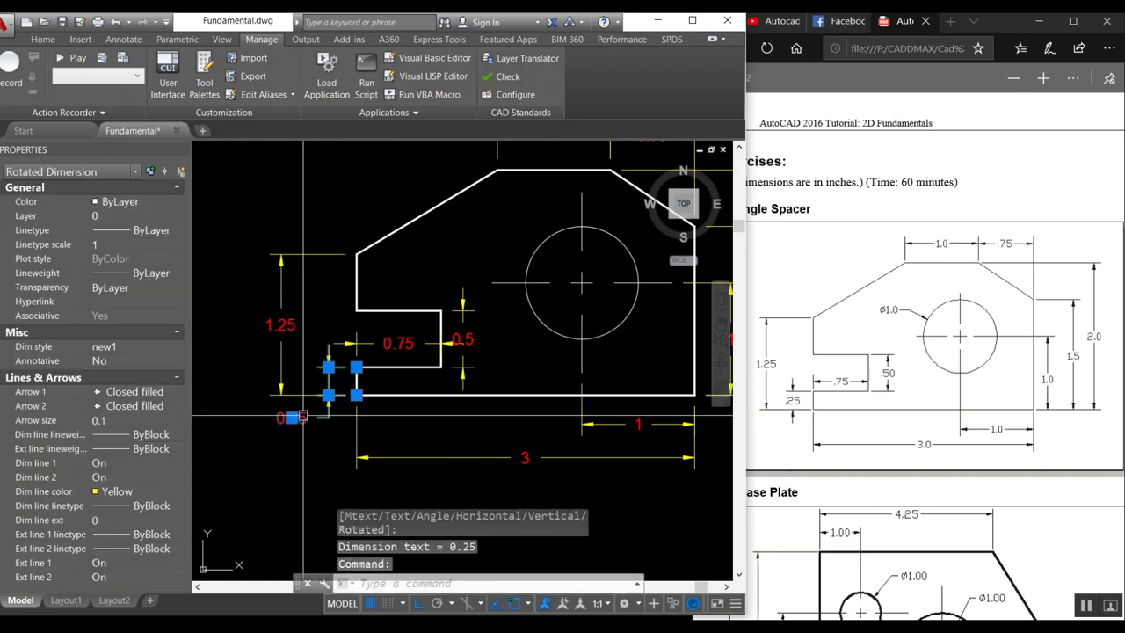
{"action": "left_click", "coordinate": [299, 417]}
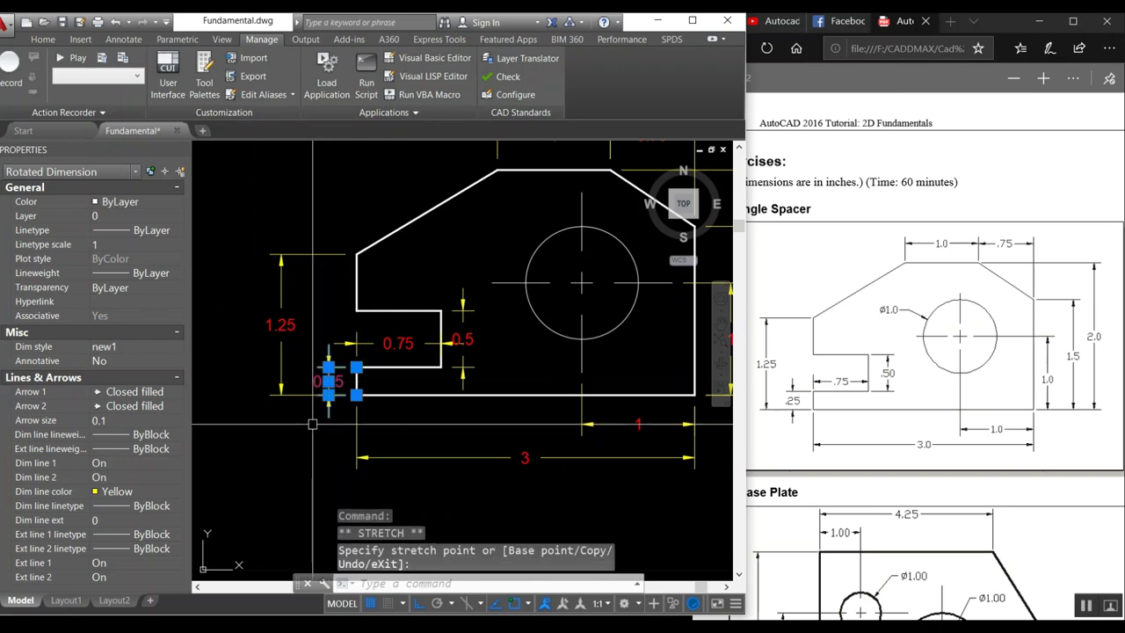
{"action": "key", "text": "Escape"}
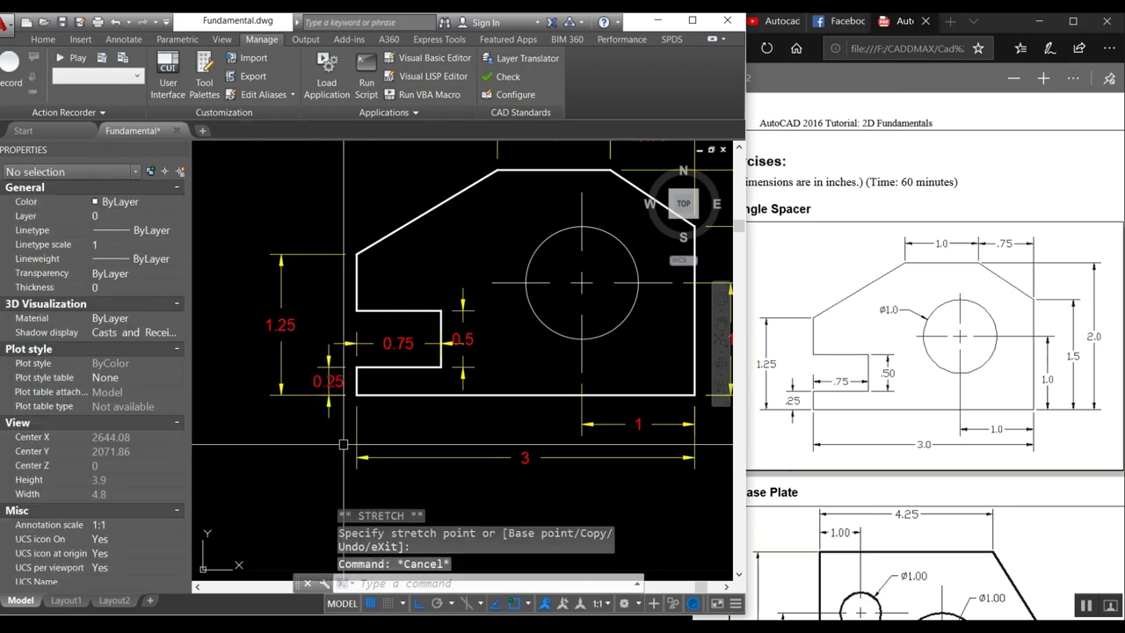
{"action": "type", "text": "ddim"}
Lower the new1 style's text height from 0.1 to 0.07 and close the style manager
{"action": "key", "text": "Return"}
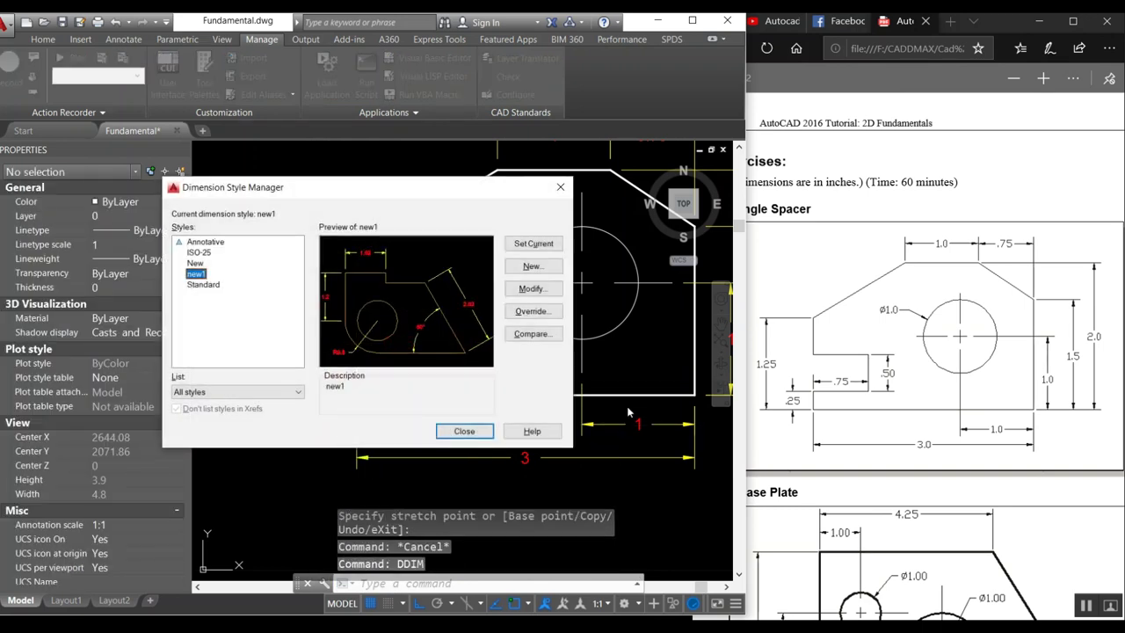
{"action": "left_click", "coordinate": [533, 288]}
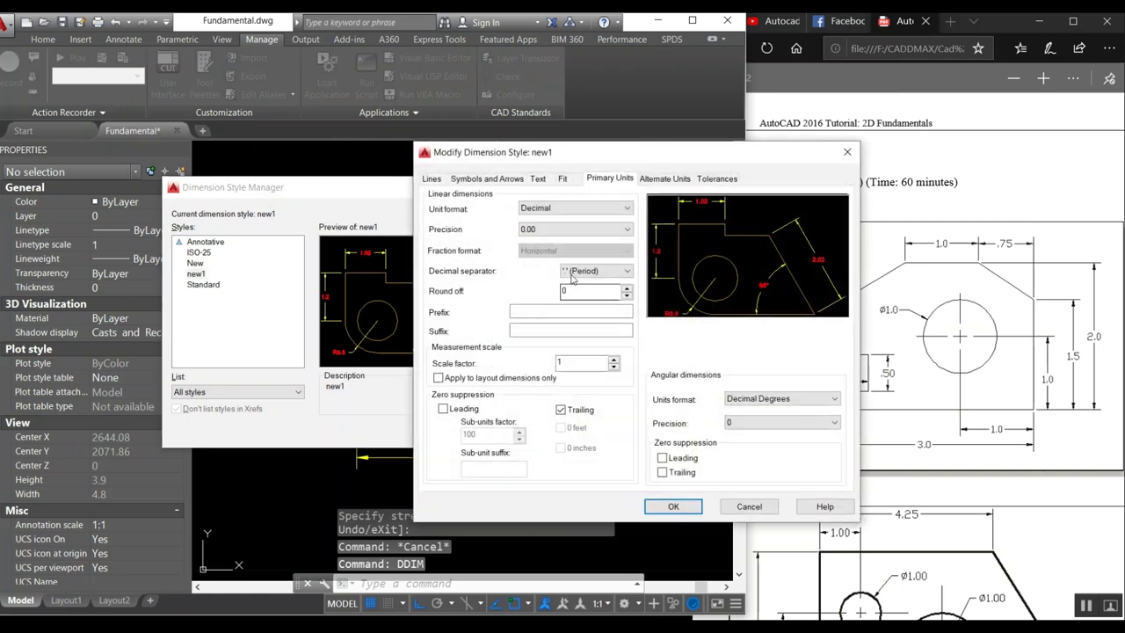
{"action": "left_click", "coordinate": [538, 179]}
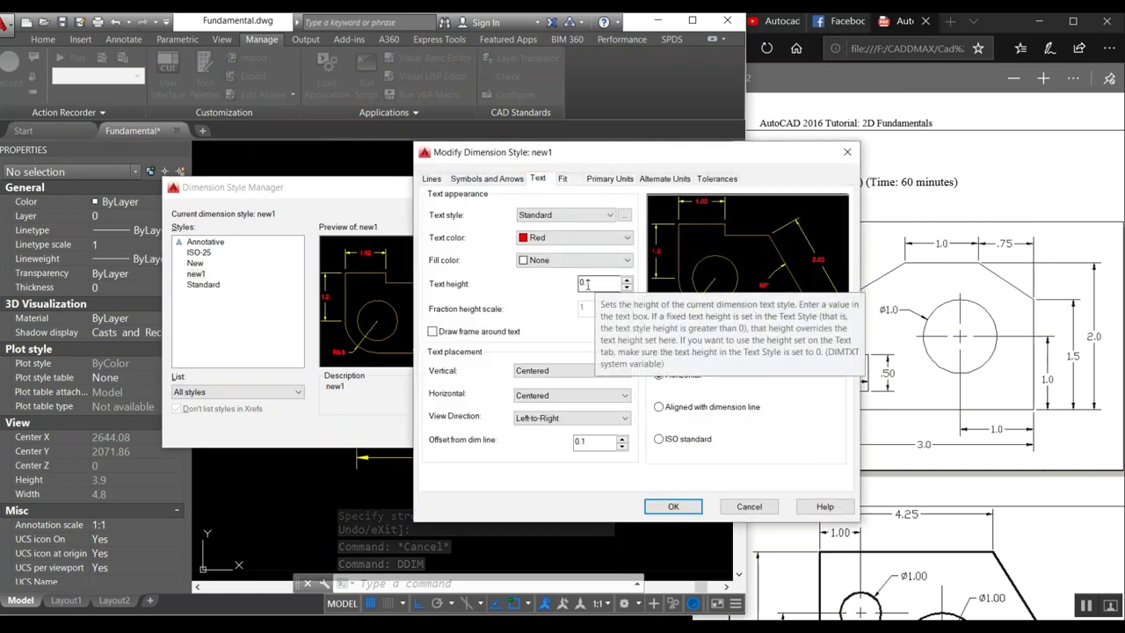
{"action": "double_click", "coordinate": [593, 282]}
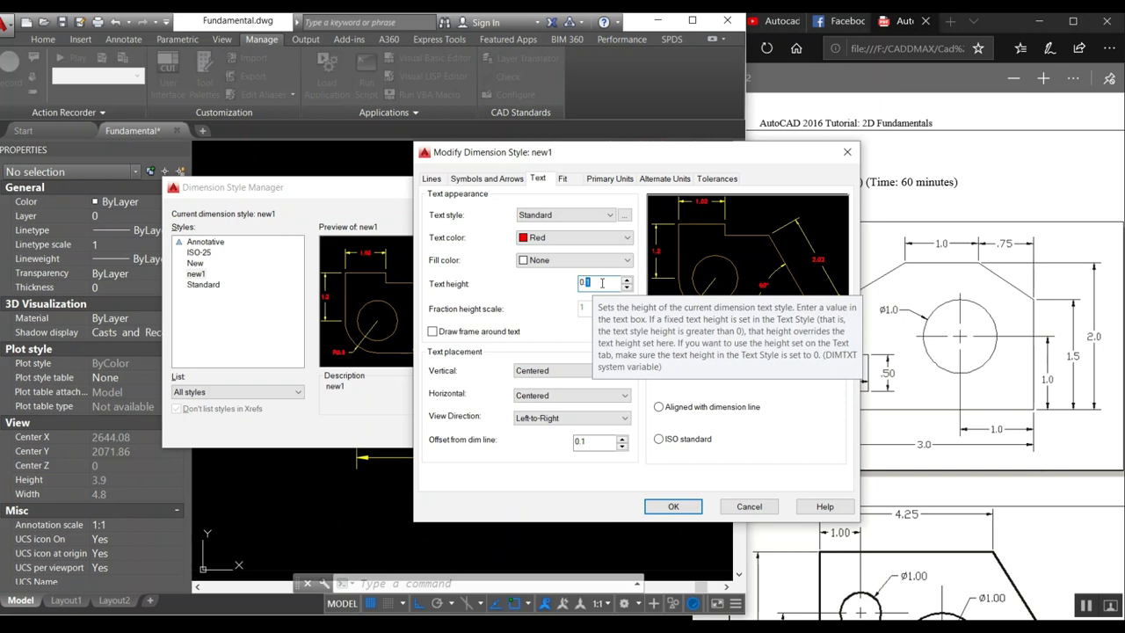
{"action": "key", "text": "BackSpace"}
{"action": "type", "text": "075"}
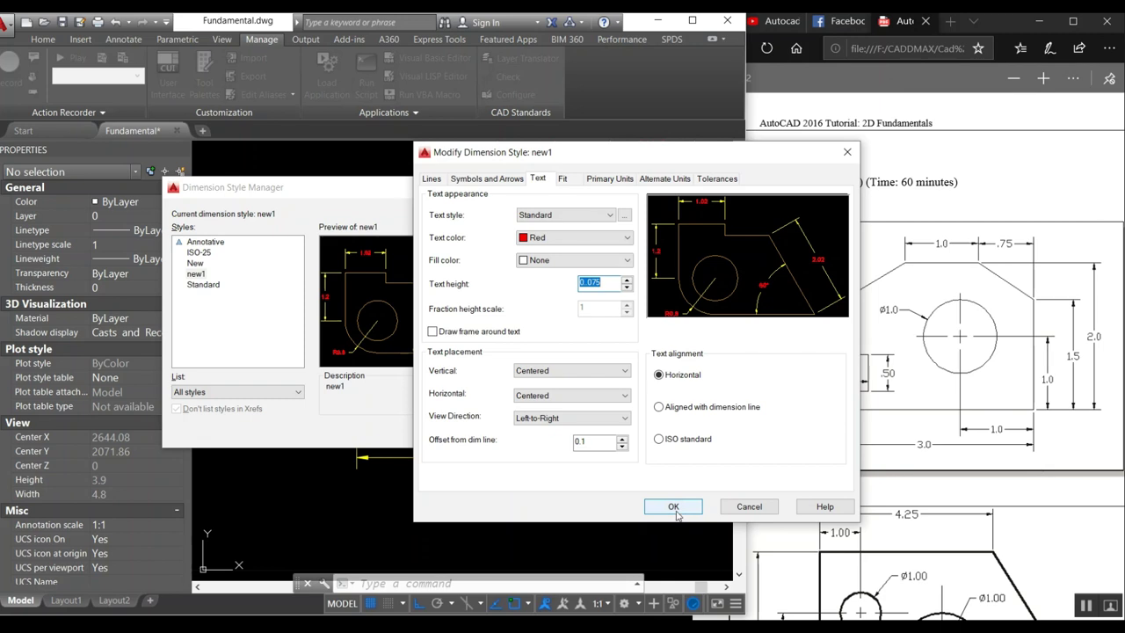
{"action": "left_click", "coordinate": [596, 283]}
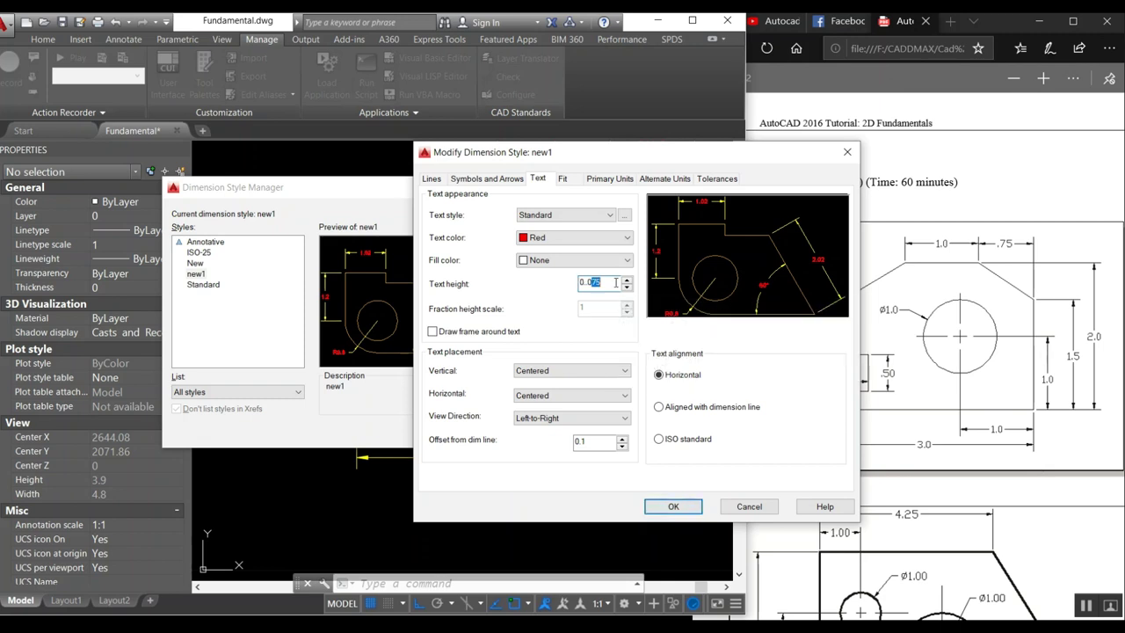
{"action": "type", "text": "1"}
{"action": "key", "text": "BackSpace"}
{"action": "type", "text": "7"}
{"action": "left_click", "coordinate": [673, 506]}
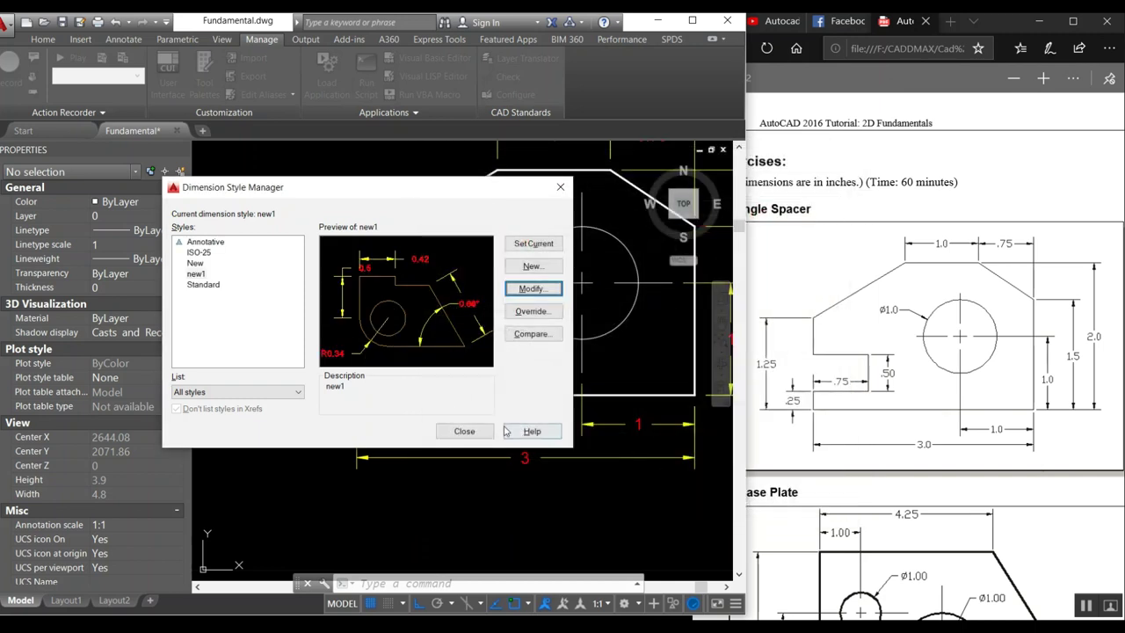
{"action": "left_click", "coordinate": [465, 431]}
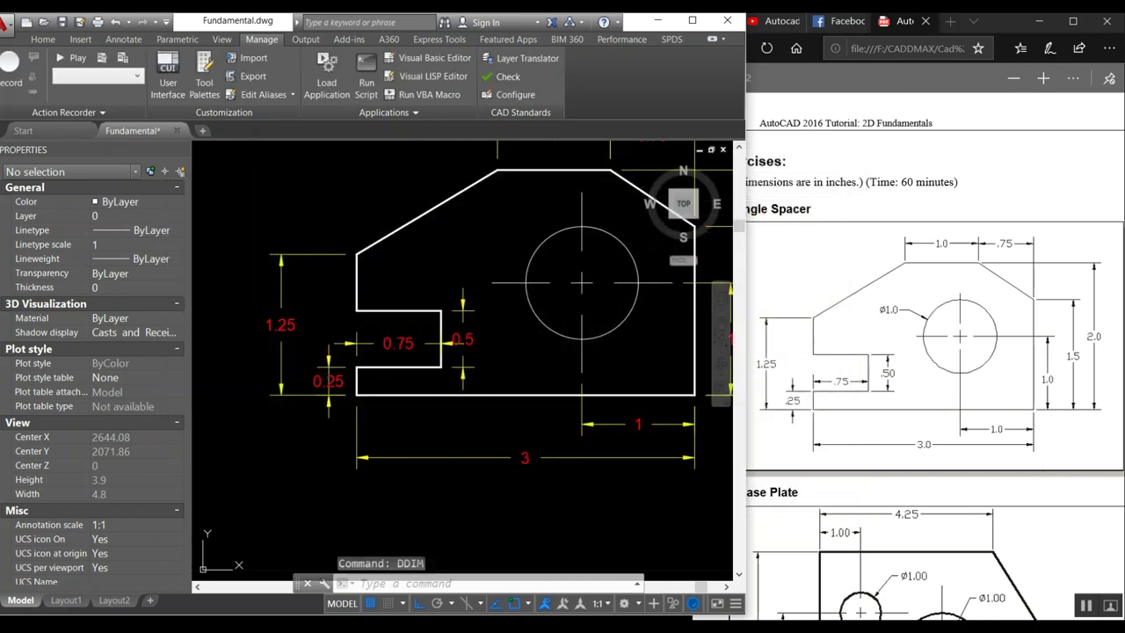
Give new1 a 0.05 baseline spacing and a 0.05 arrow size, then close the manager
{"action": "scroll", "coordinate": [329, 387], "scroll_direction": "up", "scroll_amount": 3}
{"action": "scroll", "coordinate": [330, 387], "scroll_direction": "up", "scroll_amount": 2}
{"action": "scroll", "coordinate": [330, 386], "scroll_direction": "down", "scroll_amount": 2}
{"action": "key", "text": "Return"}
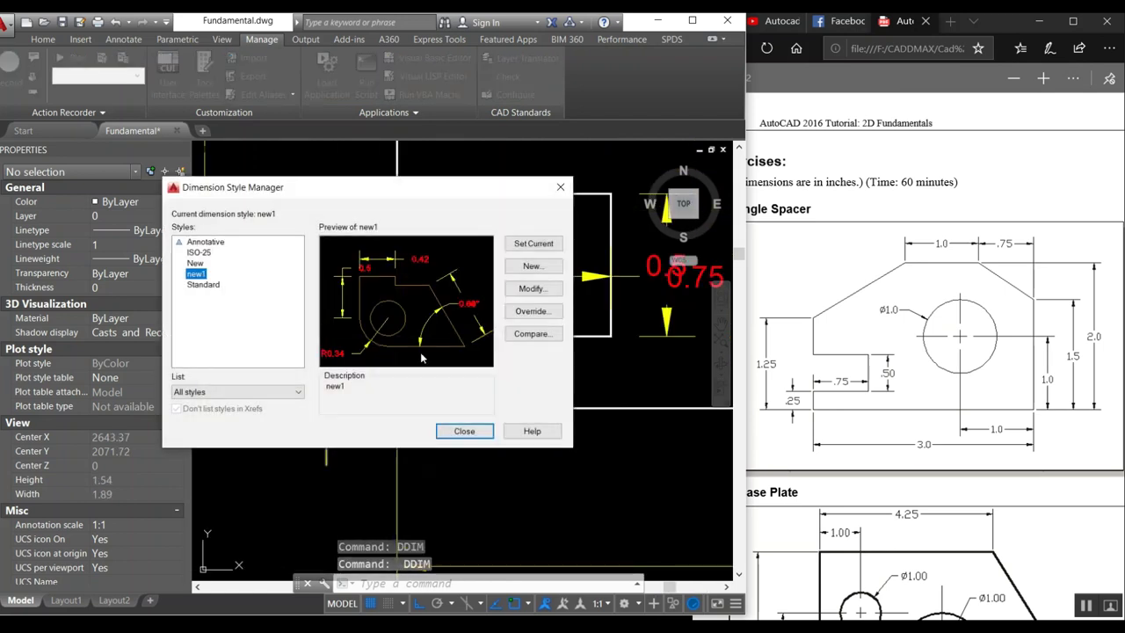
{"action": "key", "text": "Return"}
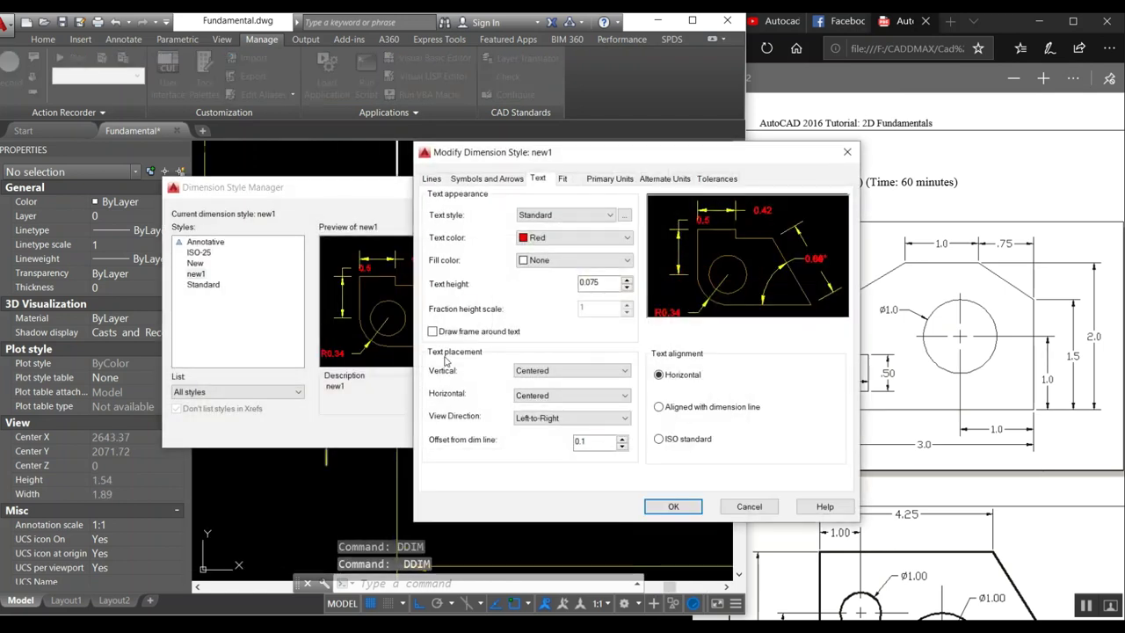
{"action": "left_click", "coordinate": [429, 179]}
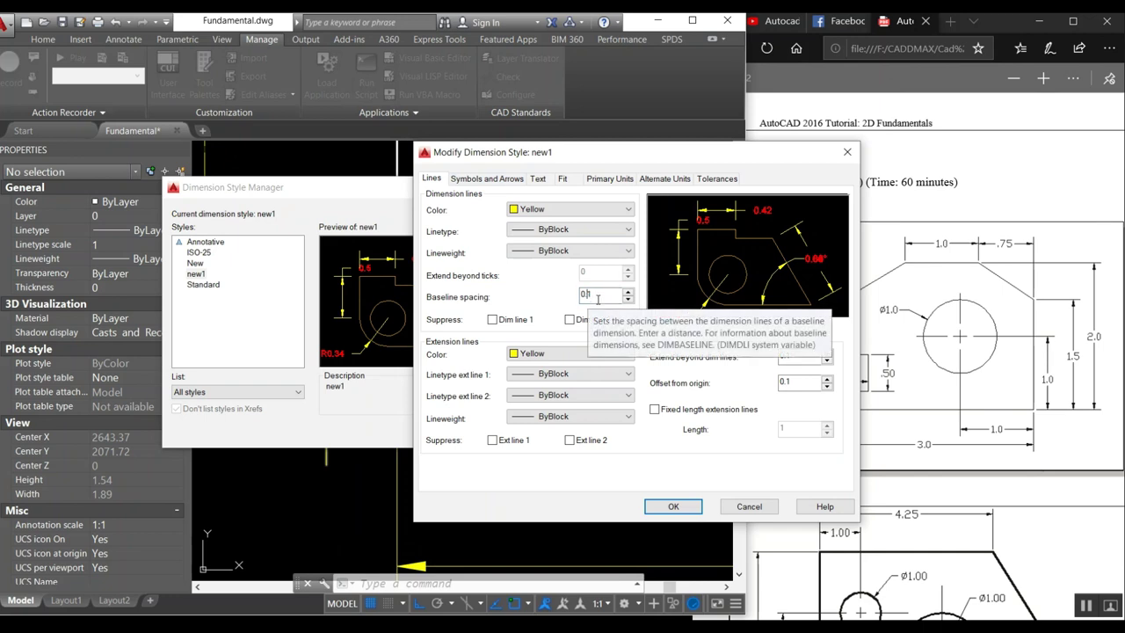
{"action": "type", "text": "05"}
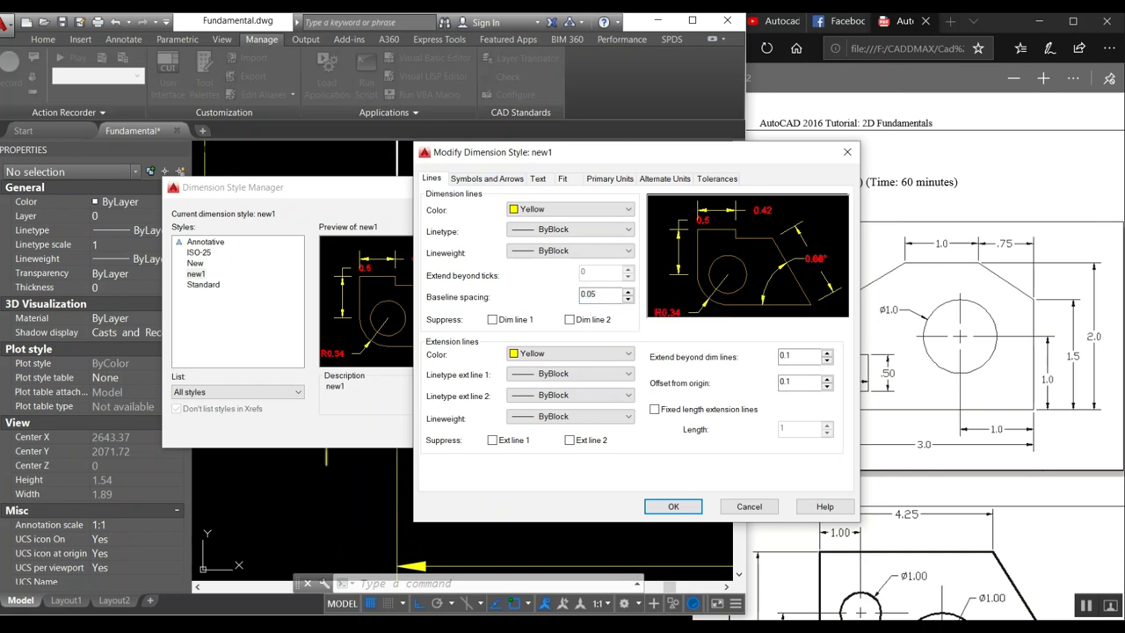
{"action": "left_click", "coordinate": [480, 182]}
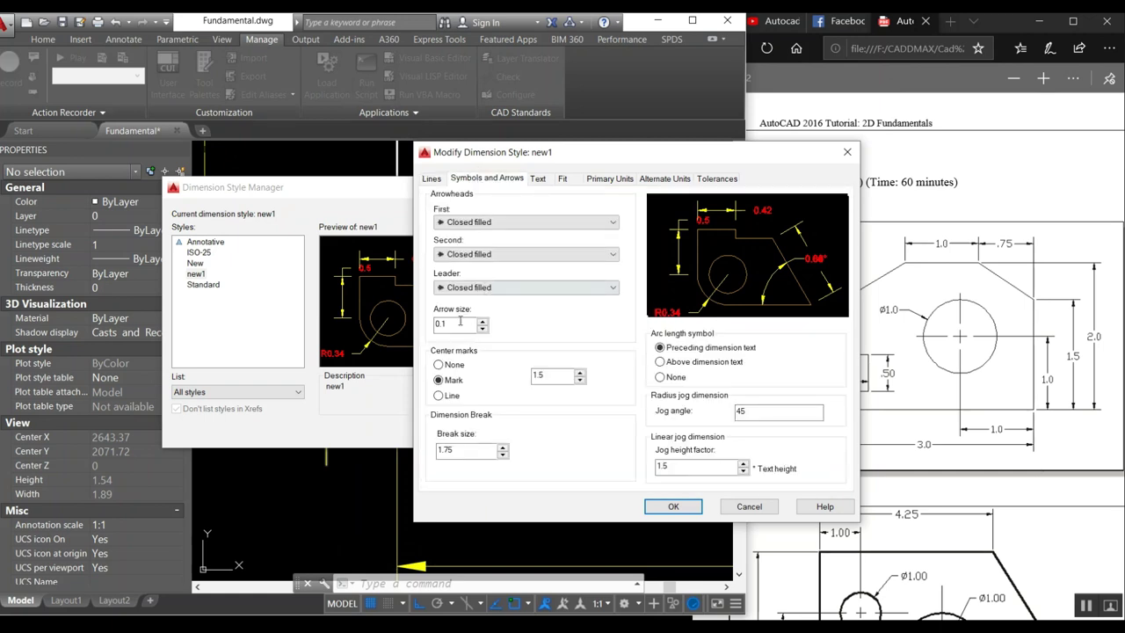
{"action": "type", "text": "05"}
{"action": "left_click", "coordinate": [672, 507]}
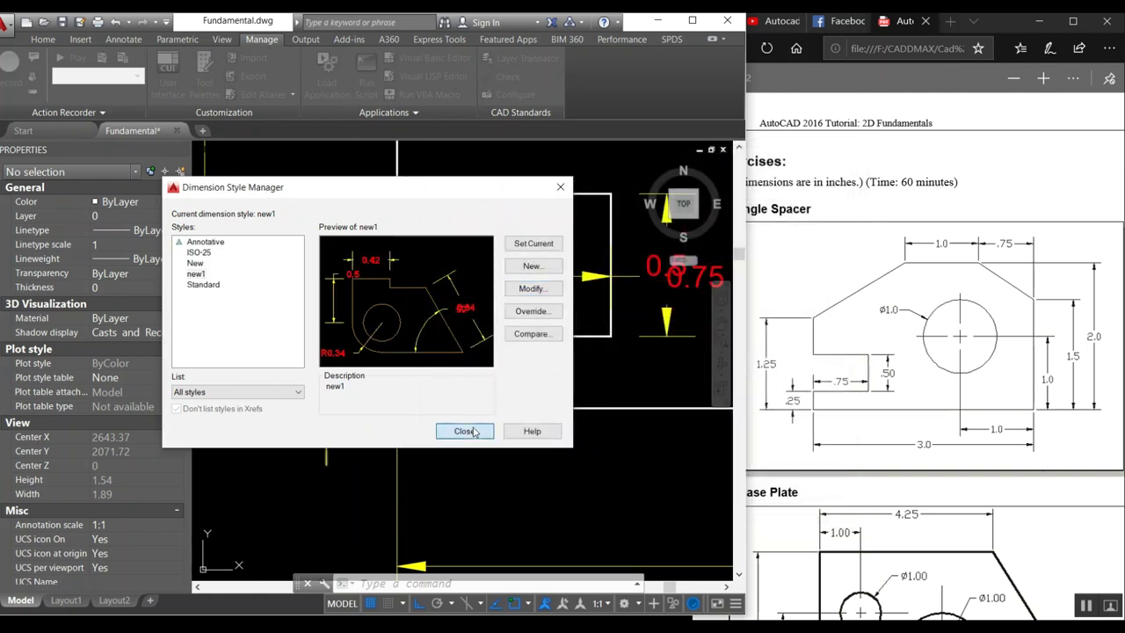
{"action": "left_click", "coordinate": [473, 432]}
Window-zoom so the dimensioned Angle Spacer fills the drawing area
{"action": "scroll", "coordinate": [392, 398], "scroll_direction": "down", "scroll_amount": 3}
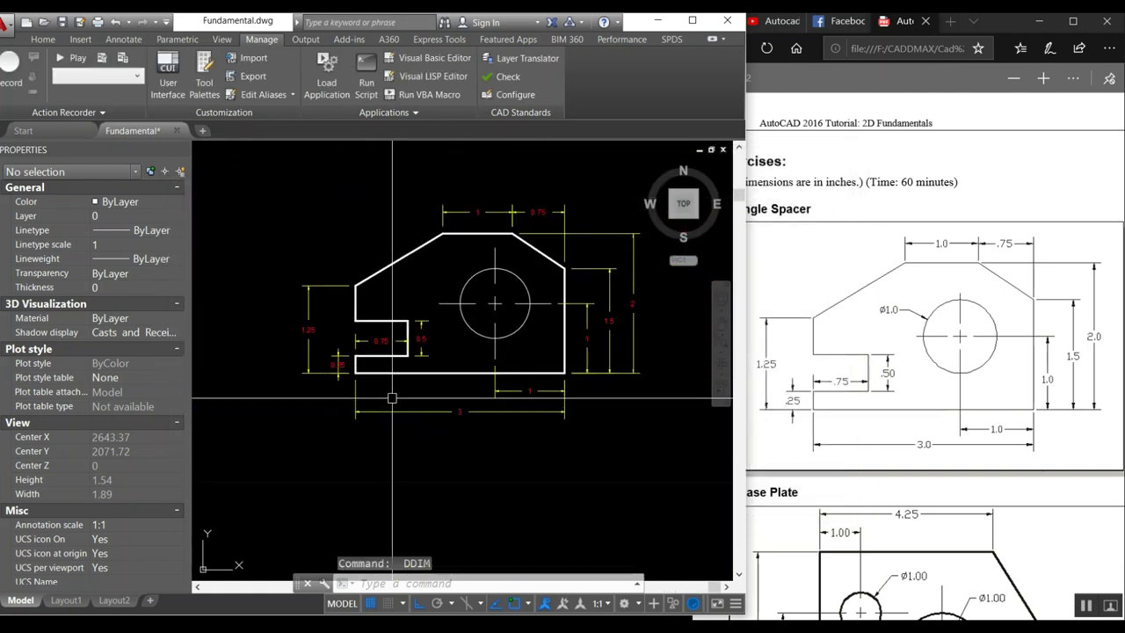
{"action": "middle_click_drag", "start_coordinate": [496, 360], "coordinate": [473, 407]}
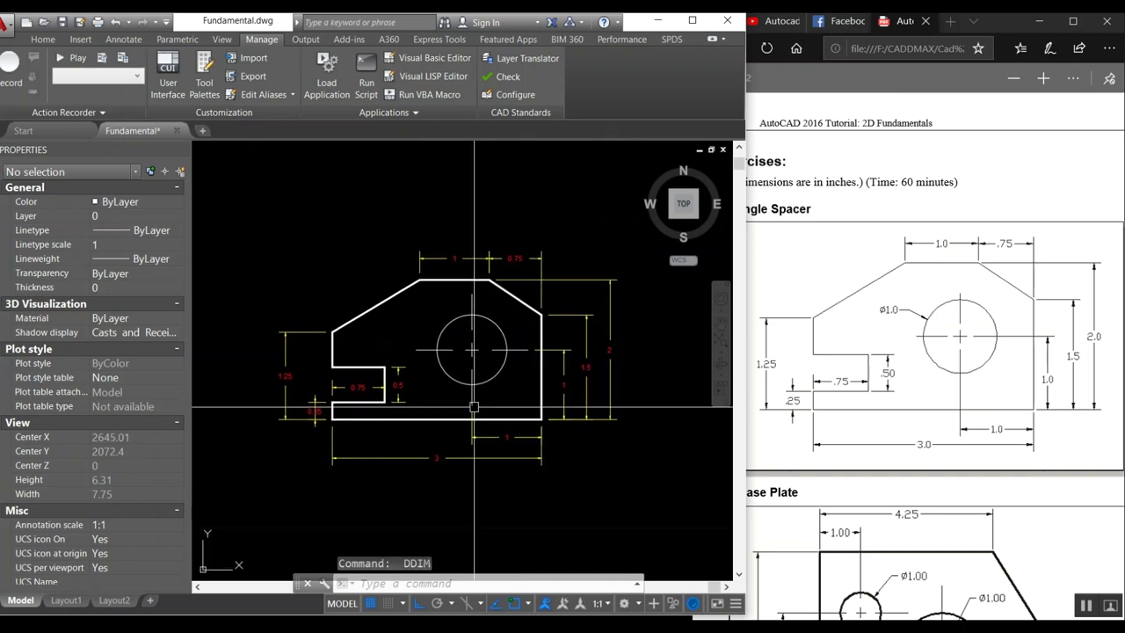
{"action": "scroll", "coordinate": [475, 407], "scroll_direction": "up", "scroll_amount": 2}
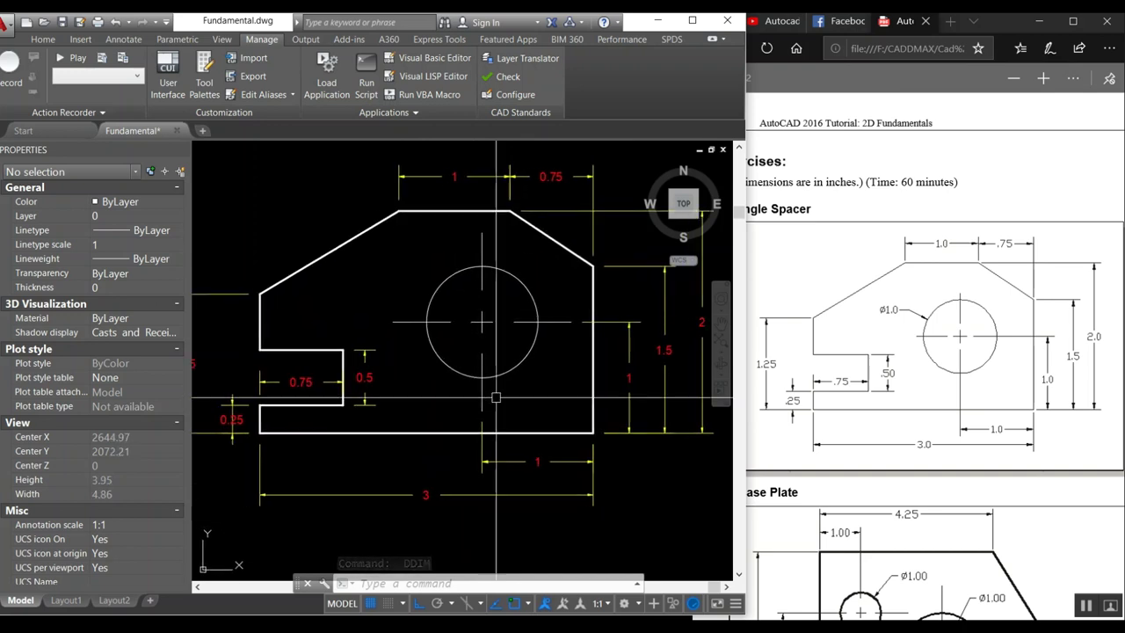
{"action": "scroll", "coordinate": [497, 397], "scroll_direction": "down", "scroll_amount": 2}
{"action": "type", "text": "z"}
{"action": "key", "text": "Return"}
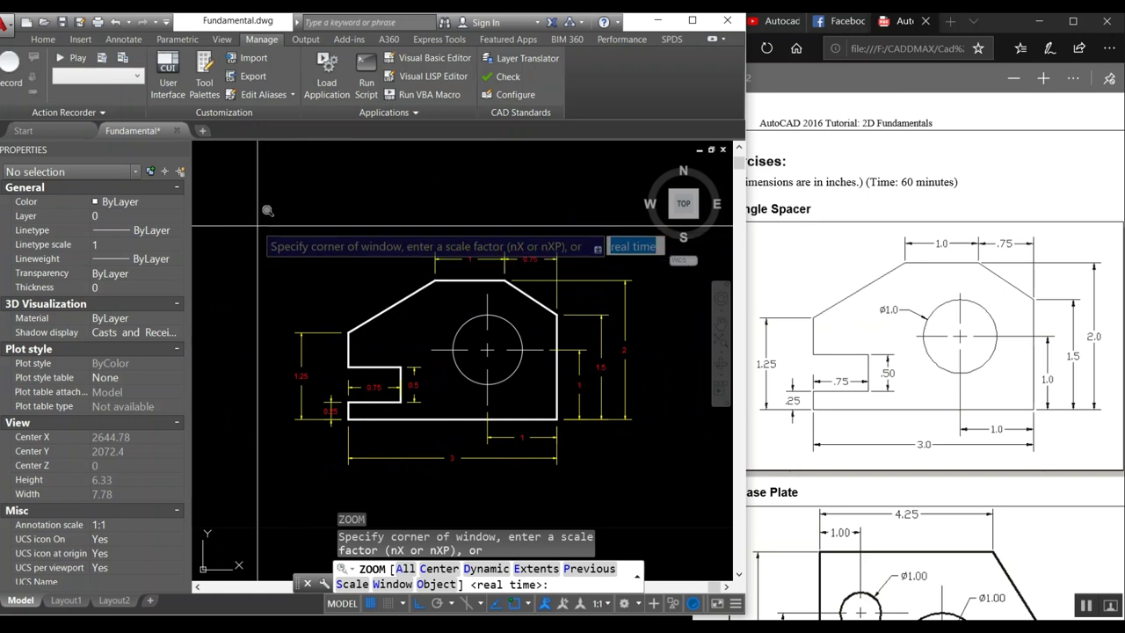
{"action": "left_click", "coordinate": [262, 231]}
{"action": "left_click", "coordinate": [654, 484]}
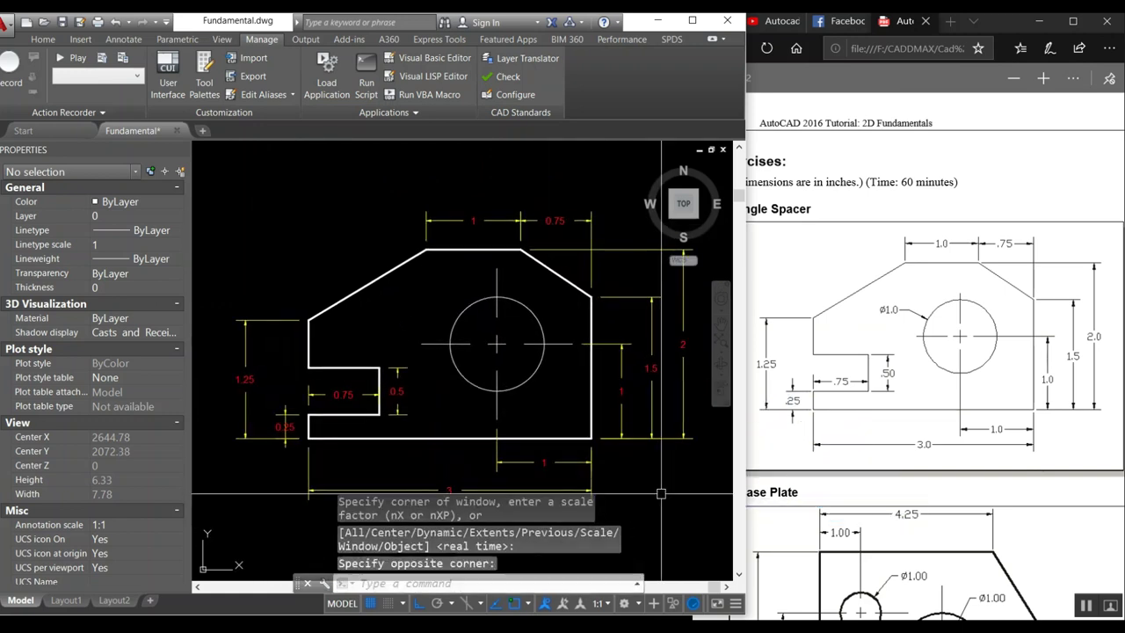
{"action": "left_click", "coordinate": [642, 333]}
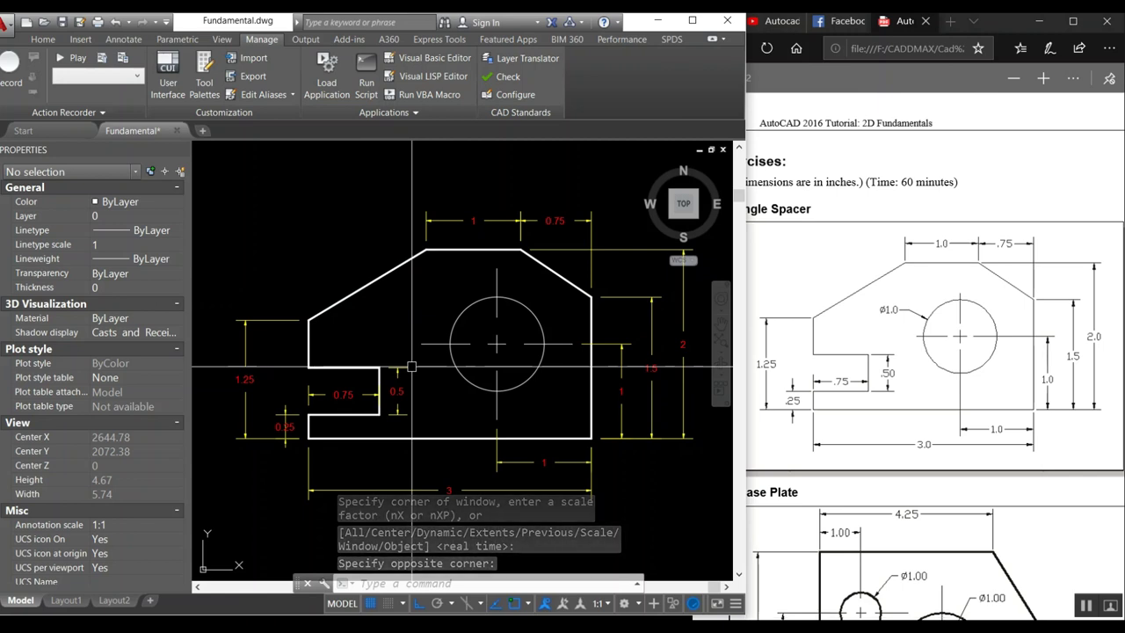
{"action": "type", "text": "mtext"}
{"action": "key", "text": "Return"}
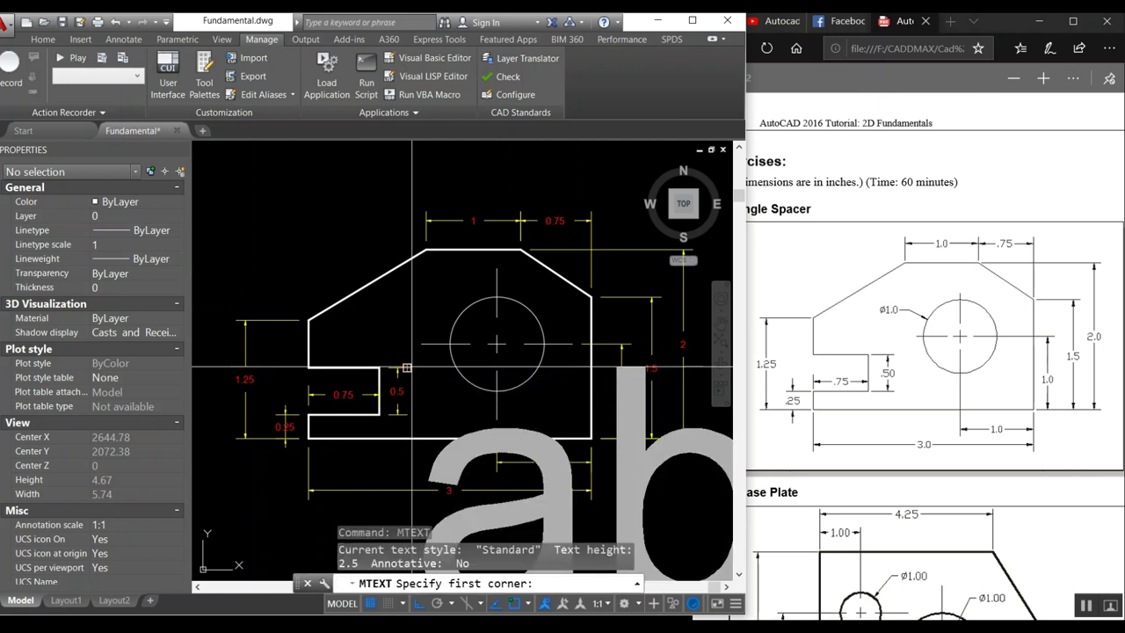
Create a new text style named style1
{"action": "left_click", "coordinate": [266, 178]}
{"action": "left_click", "coordinate": [366, 214]}
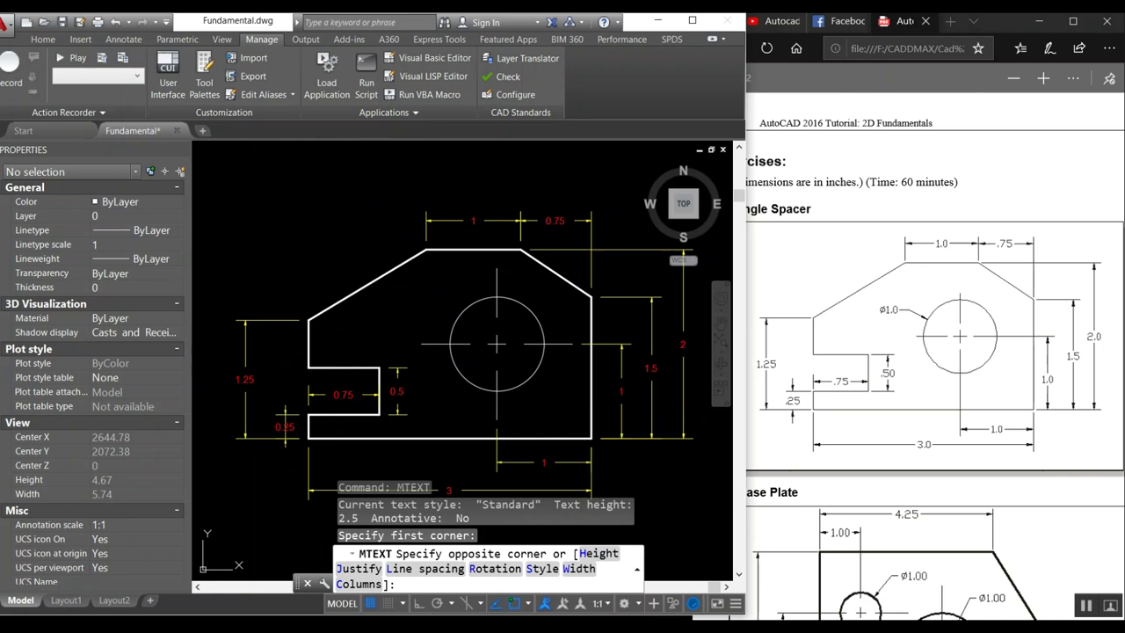
{"action": "key", "text": "Escape"}
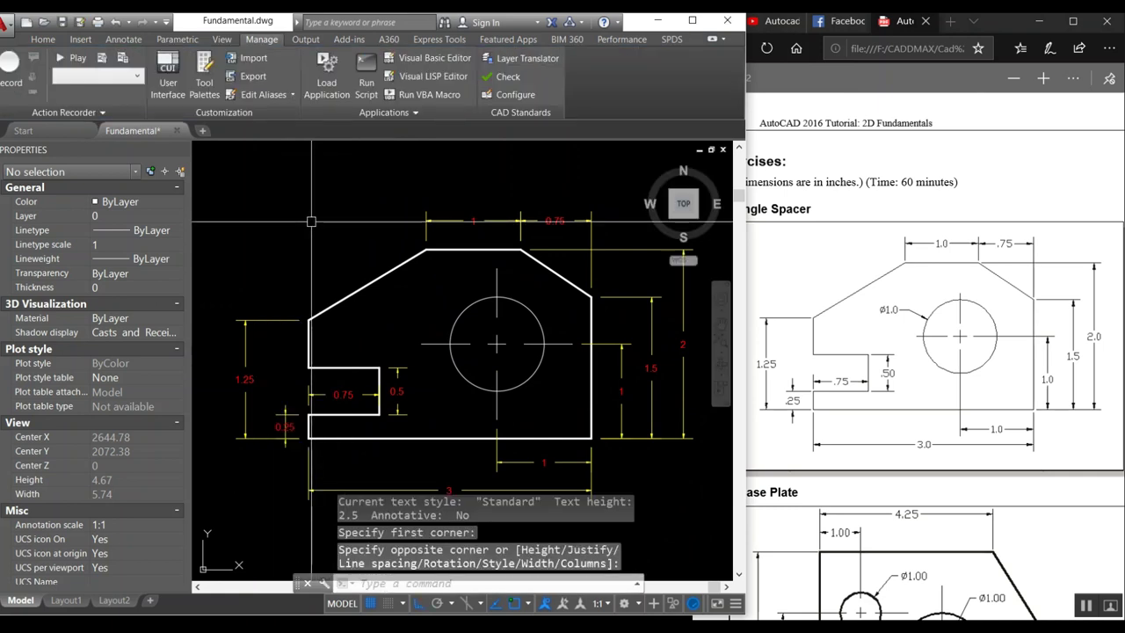
{"action": "type", "text": "T"}
{"action": "key", "text": "BackSpace"}
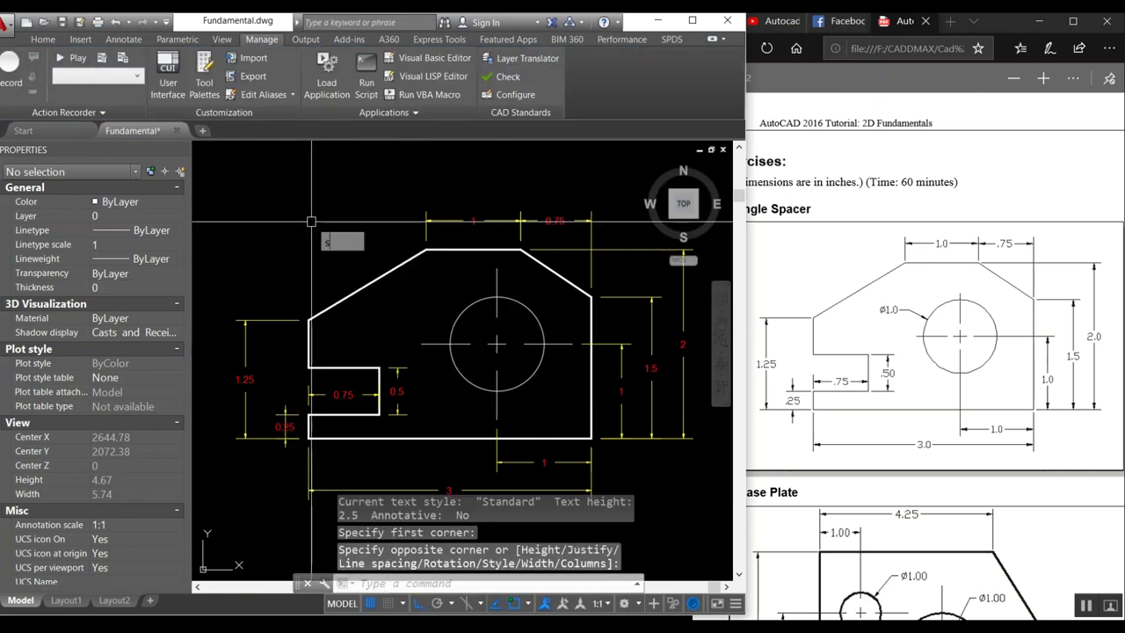
{"action": "type", "text": "st"}
{"action": "key", "text": "Return"}
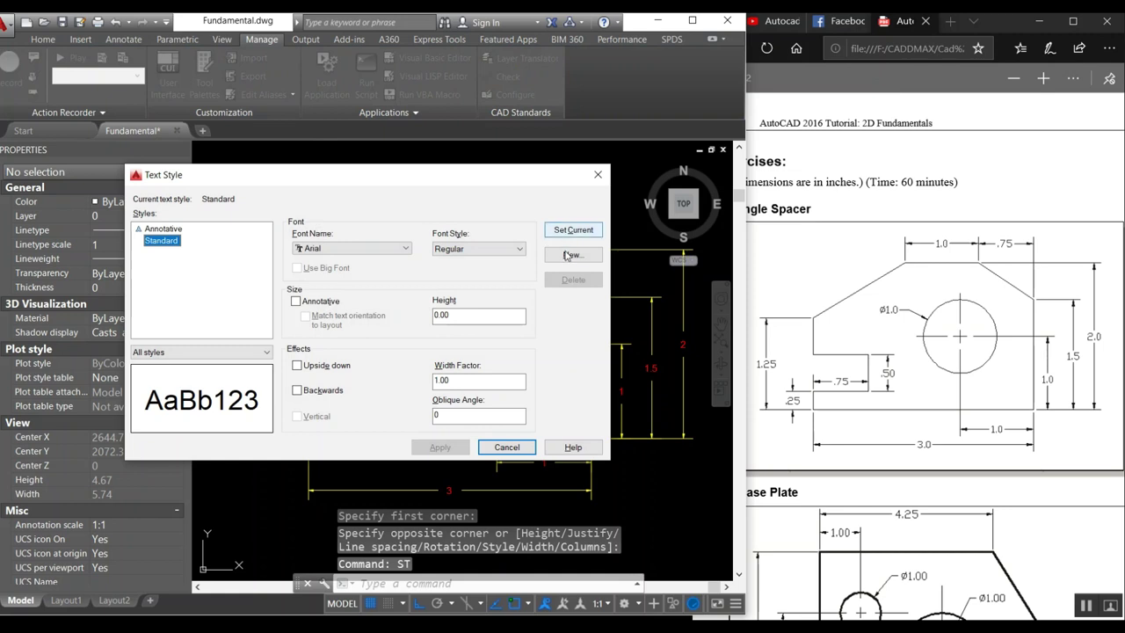
{"action": "left_click", "coordinate": [568, 255]}
{"action": "left_click", "coordinate": [441, 307]}
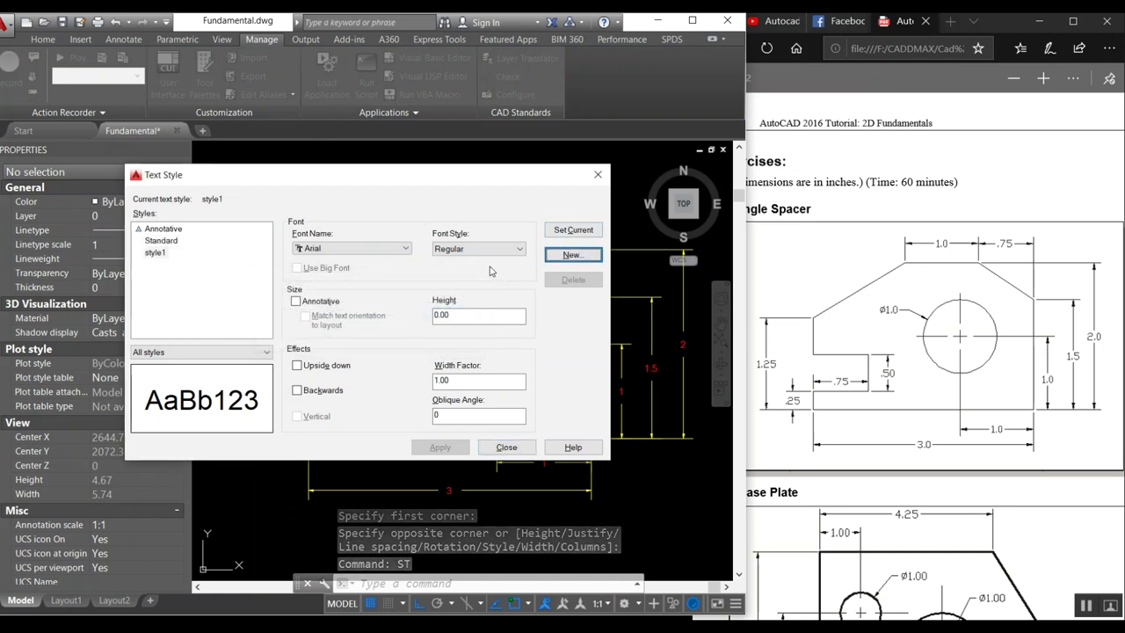
Set style1's font to Century Gothic, make it current and save it
{"action": "left_click", "coordinate": [356, 249]}
{"action": "key", "text": "c"}
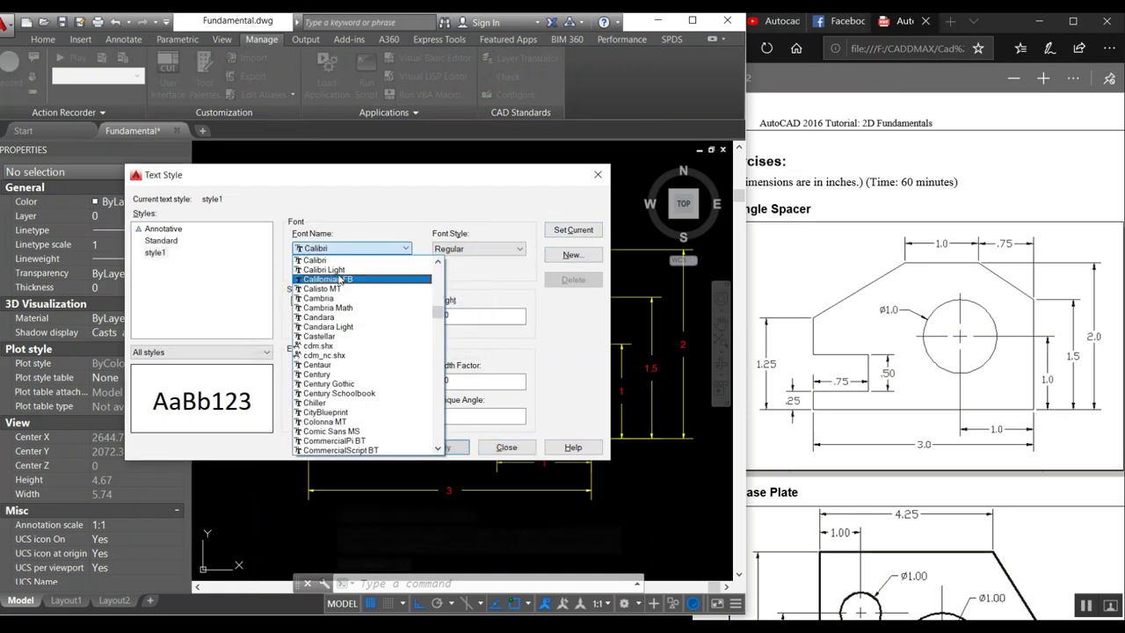
{"action": "left_click", "coordinate": [328, 385]}
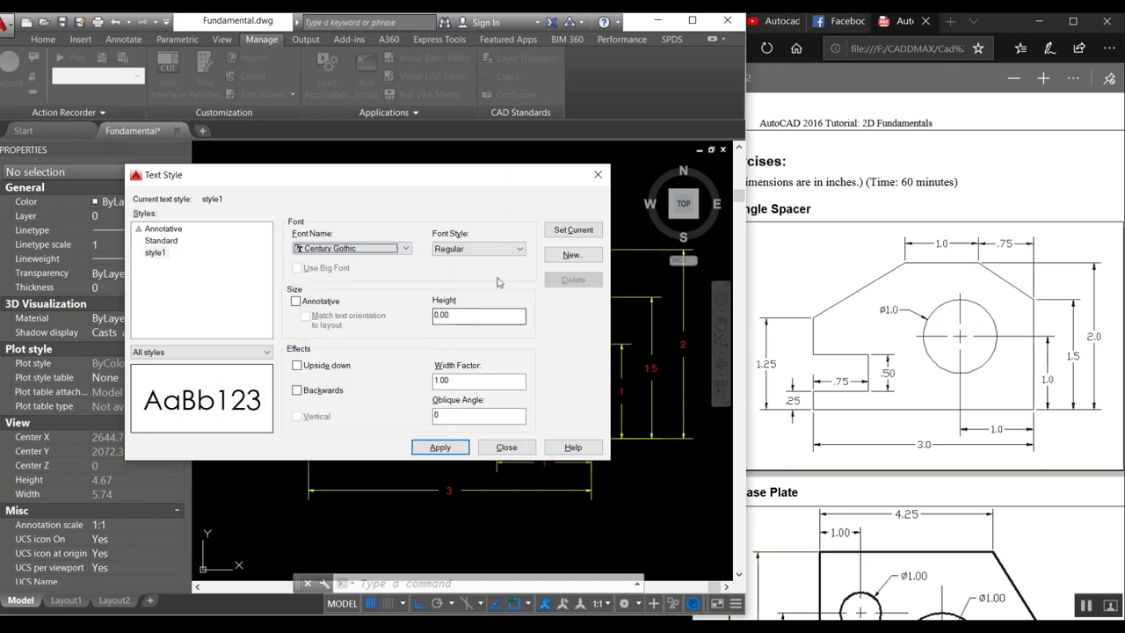
{"action": "left_click", "coordinate": [570, 231]}
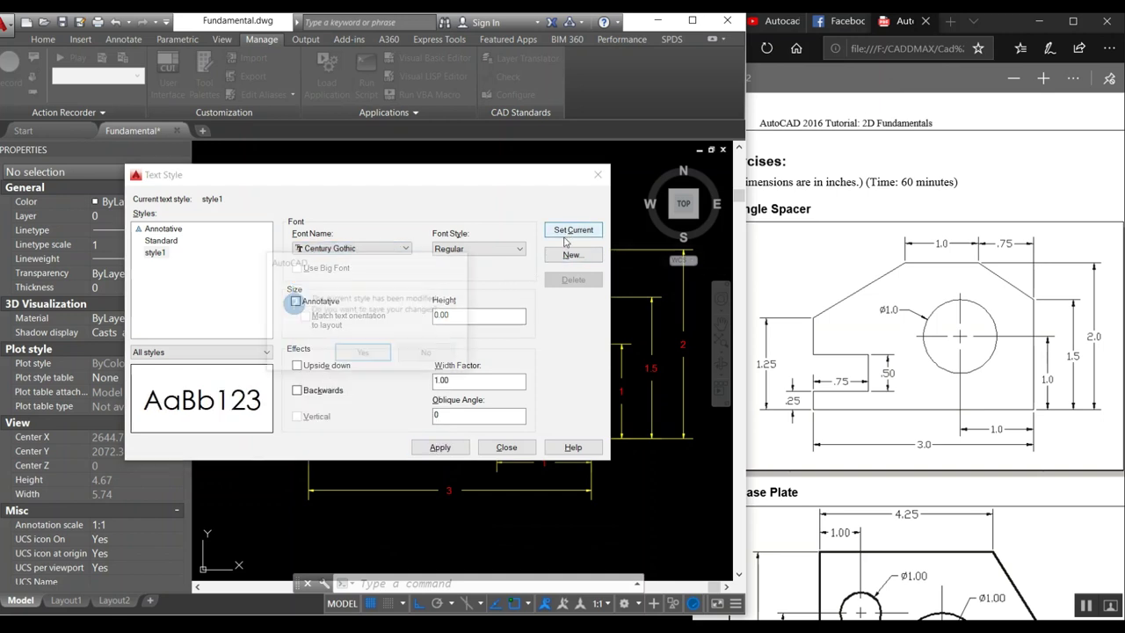
{"action": "left_click", "coordinate": [364, 354]}
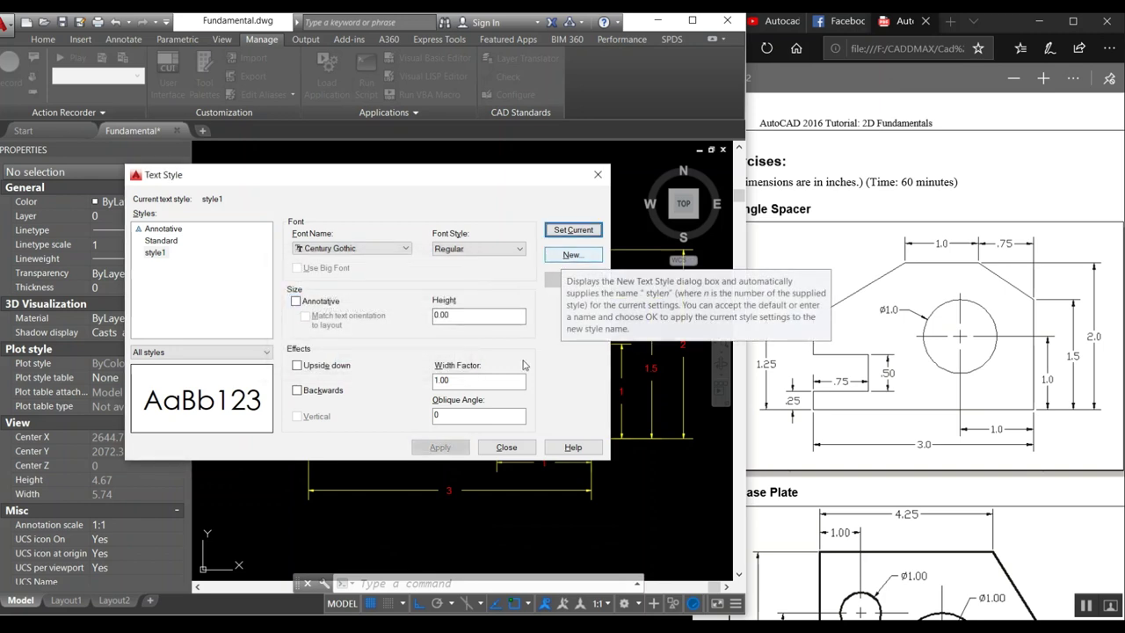
{"action": "left_click", "coordinate": [506, 446]}
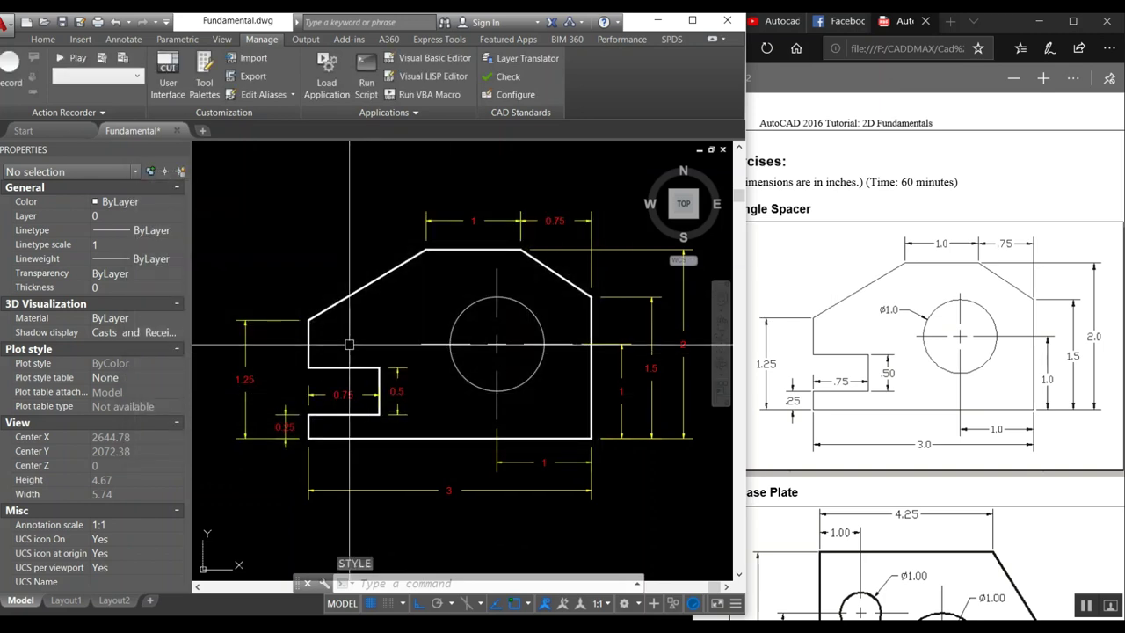
{"action": "type", "text": "mte"}
Place a multiline text box above the spacer profile reading 'Angle'
{"action": "key", "text": "Return"}
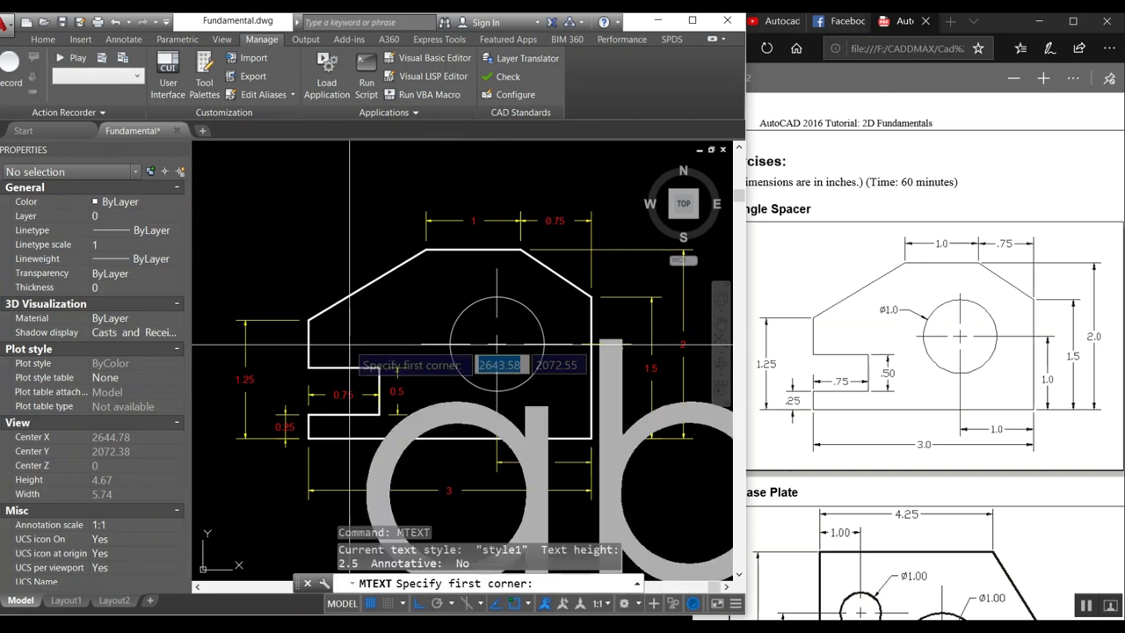
{"action": "left_click", "coordinate": [271, 174]}
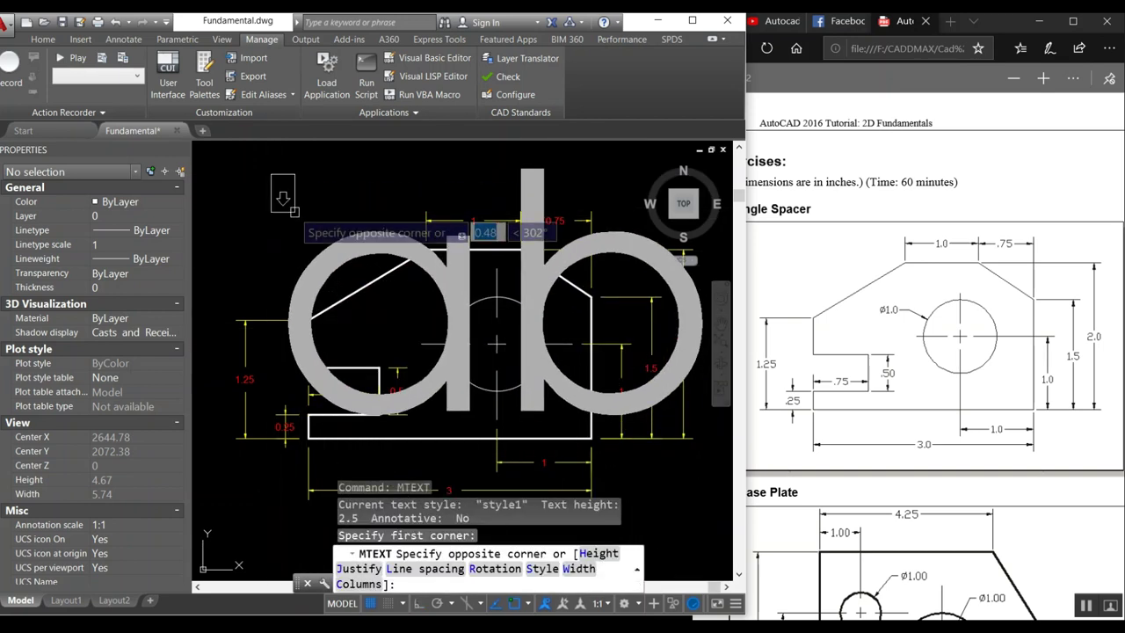
{"action": "left_click", "coordinate": [295, 211]}
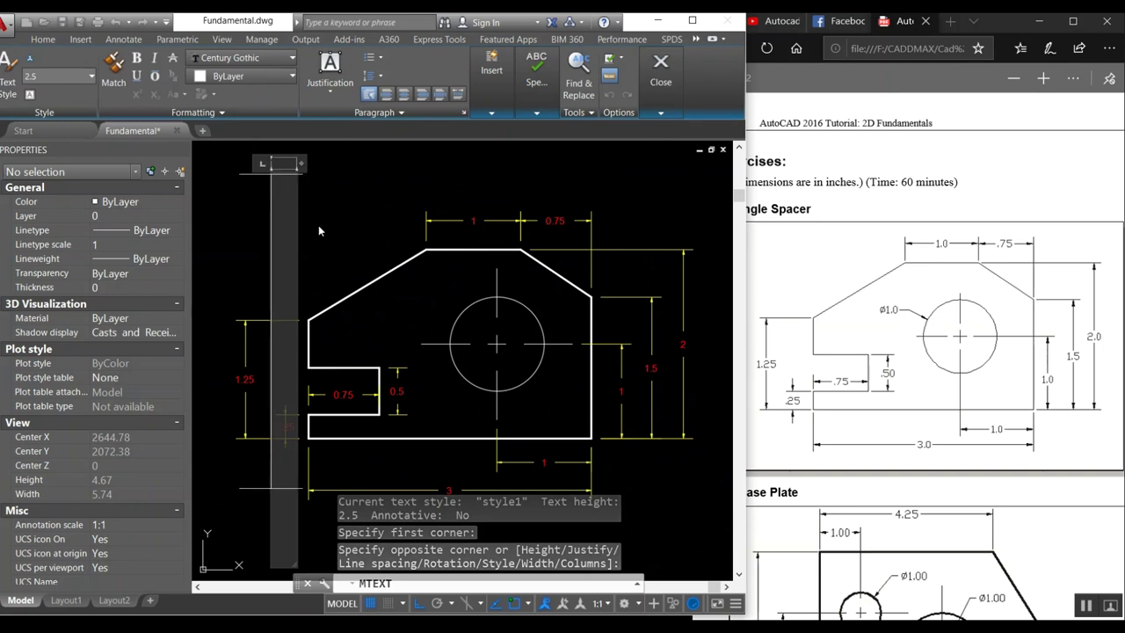
{"action": "type", "text": "Angle"}
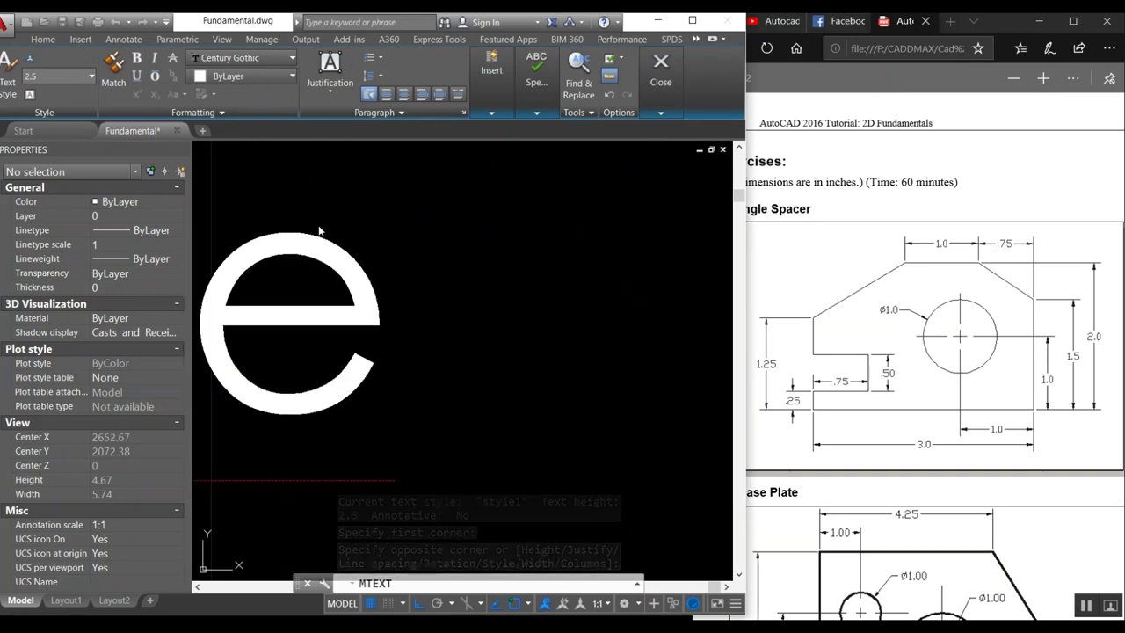
{"action": "key", "text": "BackSpace"}
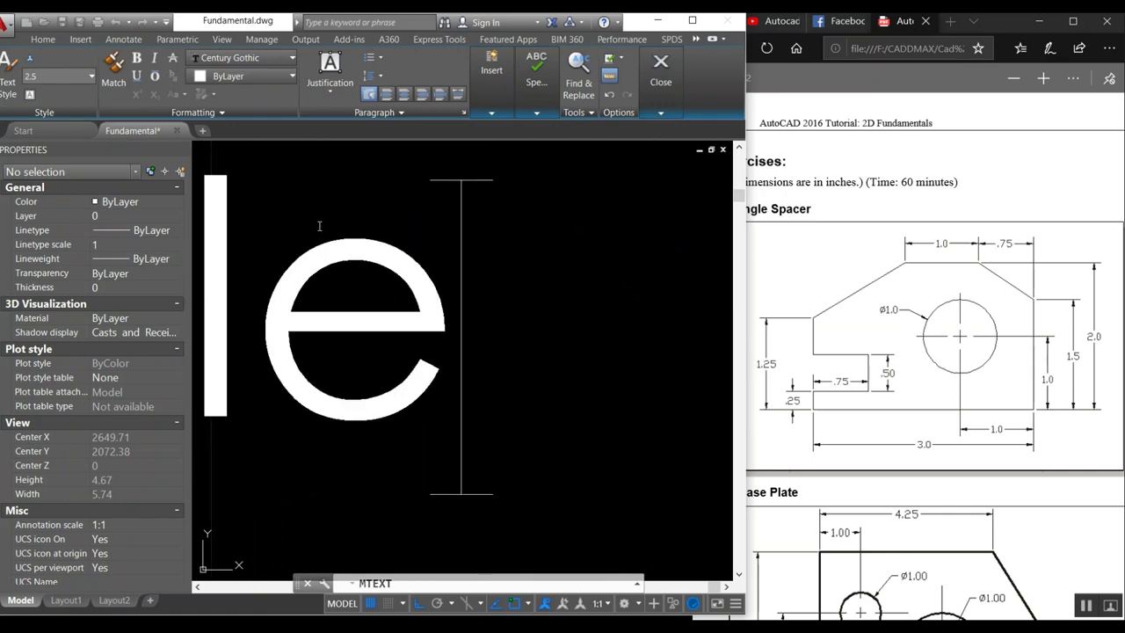
{"action": "scroll", "coordinate": [532, 313], "scroll_direction": "down", "scroll_amount": 3}
{"action": "scroll", "coordinate": [497, 403], "scroll_direction": "down", "scroll_amount": 2}
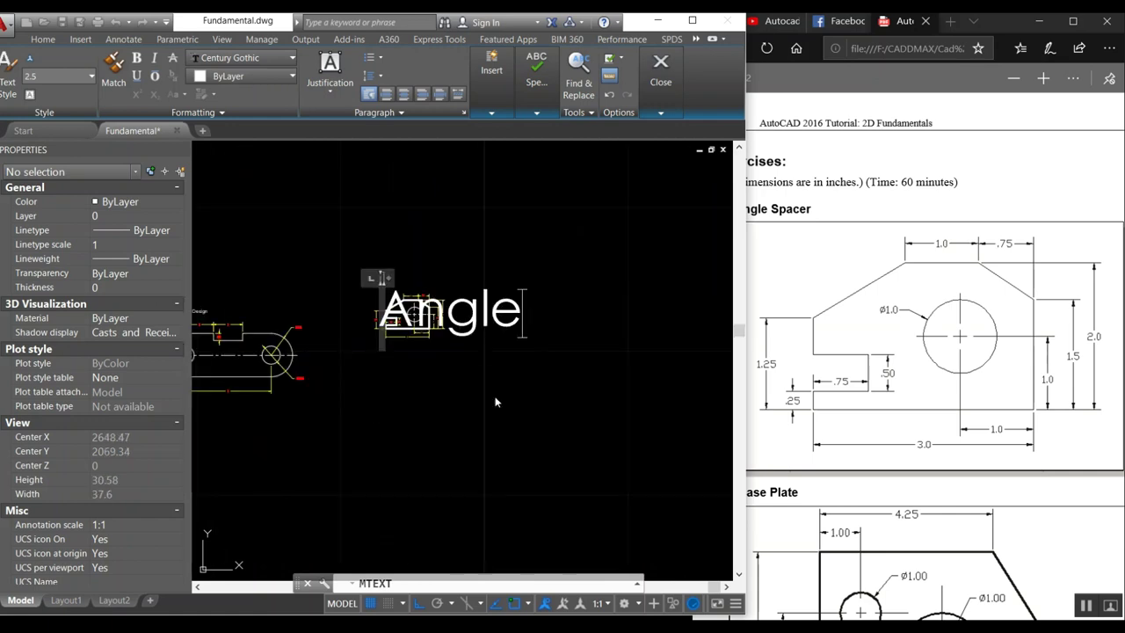
{"action": "left_click", "coordinate": [496, 403]}
{"action": "scroll", "coordinate": [433, 309], "scroll_direction": "up", "scroll_amount": 3}
Set the Angle text's height to 0.1 in the Properties palette
{"action": "left_click", "coordinate": [454, 290]}
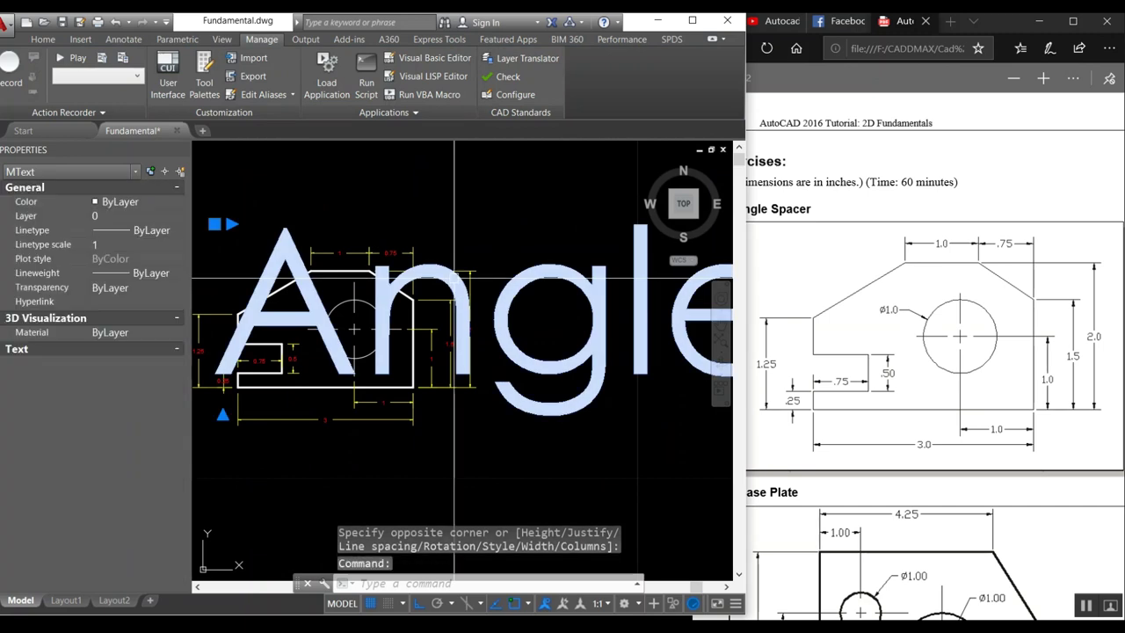
{"action": "left_click", "coordinate": [105, 435]}
{"action": "type", "text": "0.1"}
{"action": "key", "text": "Tab"}
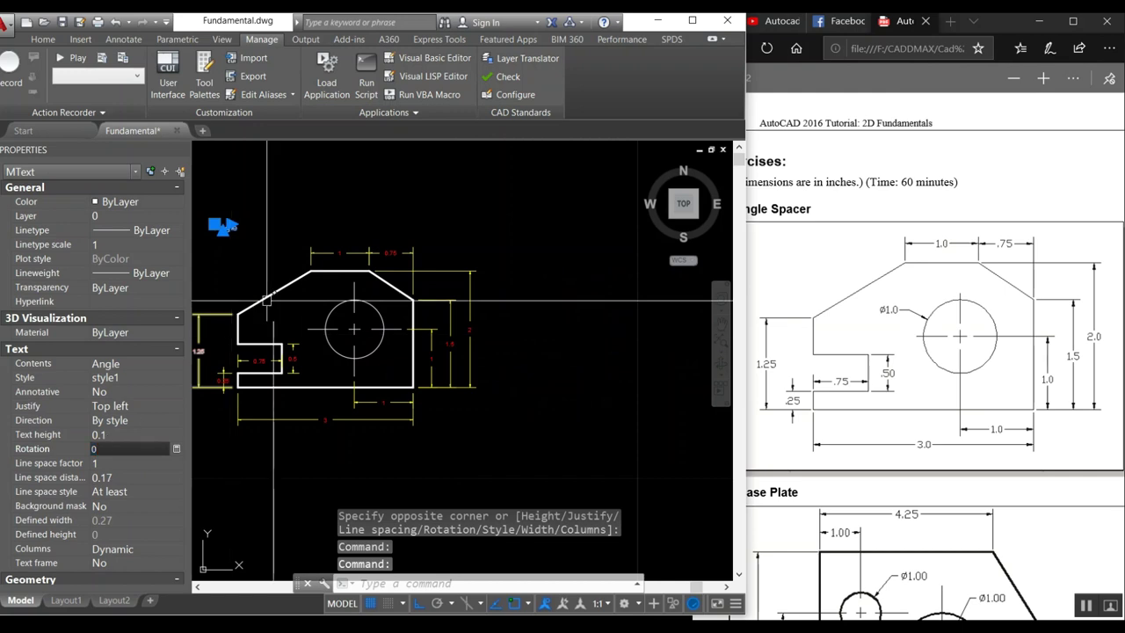
{"action": "key", "text": "Escape"}
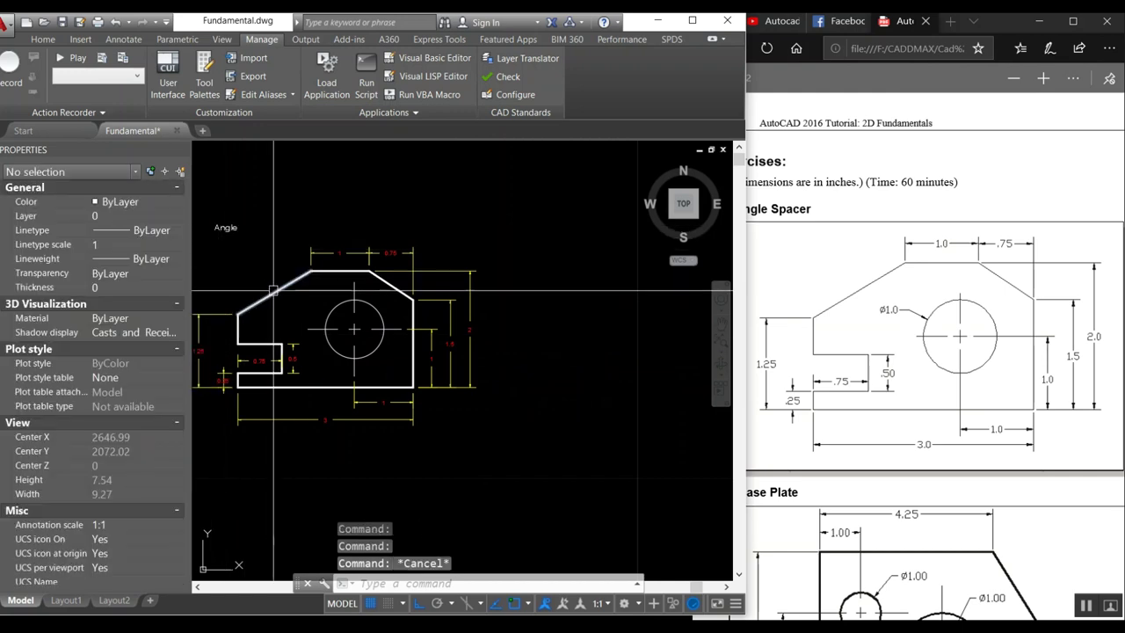
Zoom a window in closely around the spacer profile
{"action": "middle_click_drag", "start_coordinate": [225, 228], "coordinate": [264, 229]}
{"action": "type", "text": "z"}
{"action": "key", "text": "Return"}
{"action": "left_click", "coordinate": [234, 238]}
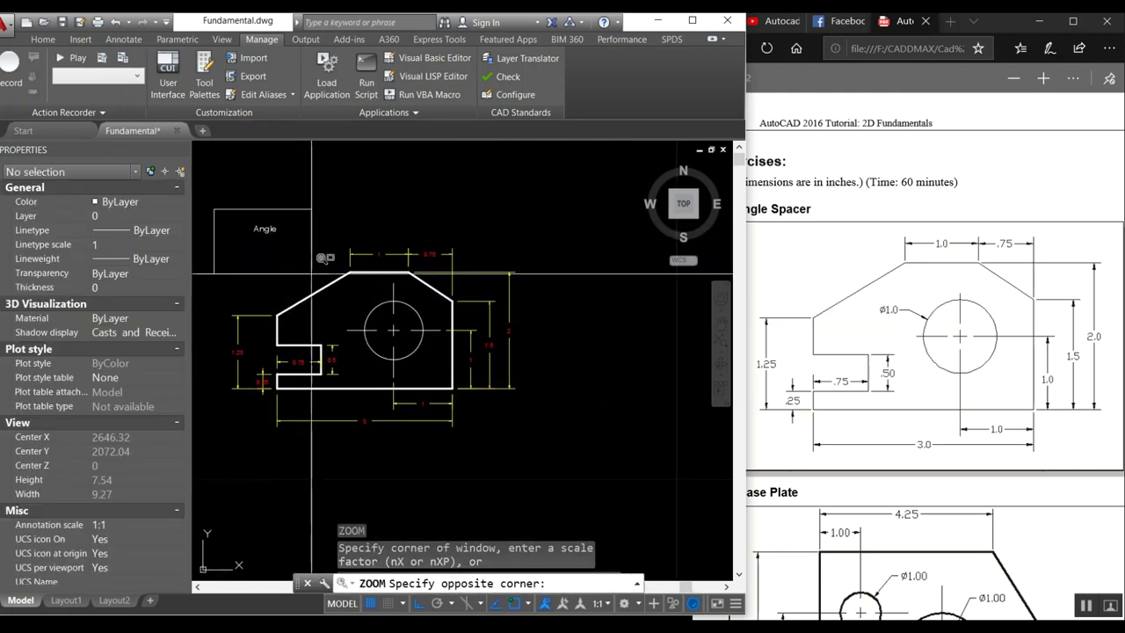
{"action": "left_click", "coordinate": [531, 416]}
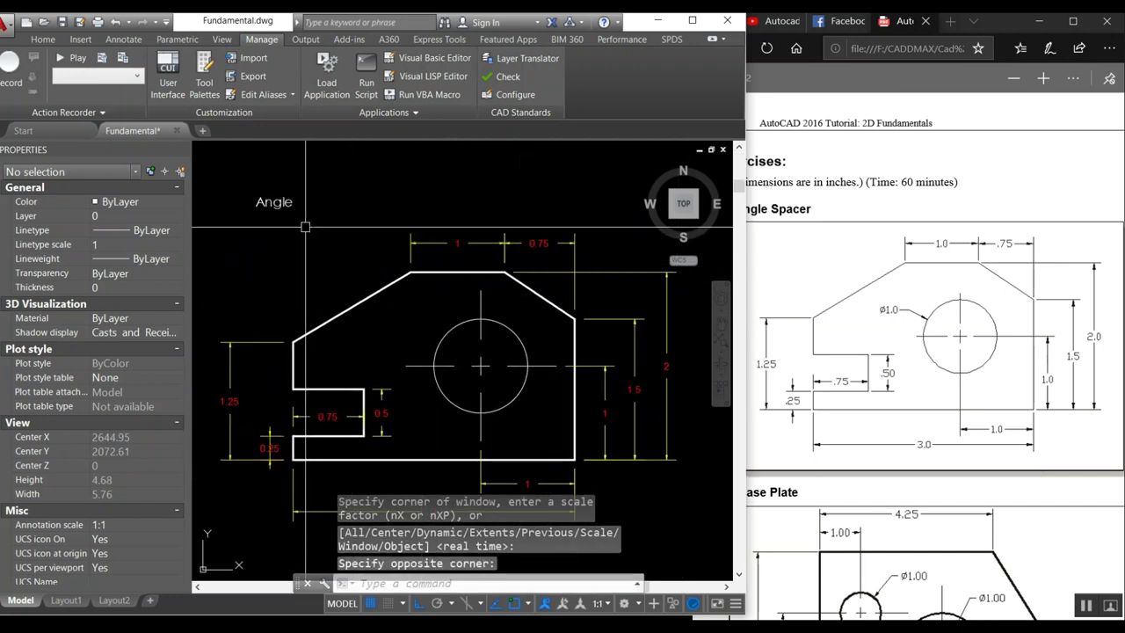
Change the Angle text height to 0.25 in Properties
{"action": "left_click", "coordinate": [272, 202]}
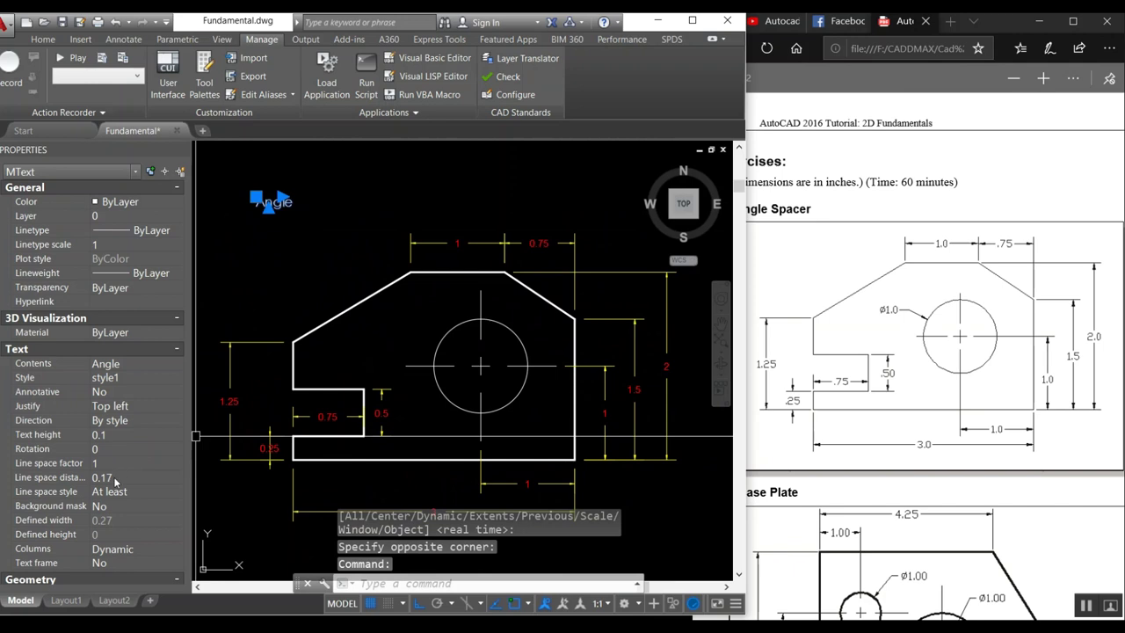
{"action": "left_click", "coordinate": [113, 434]}
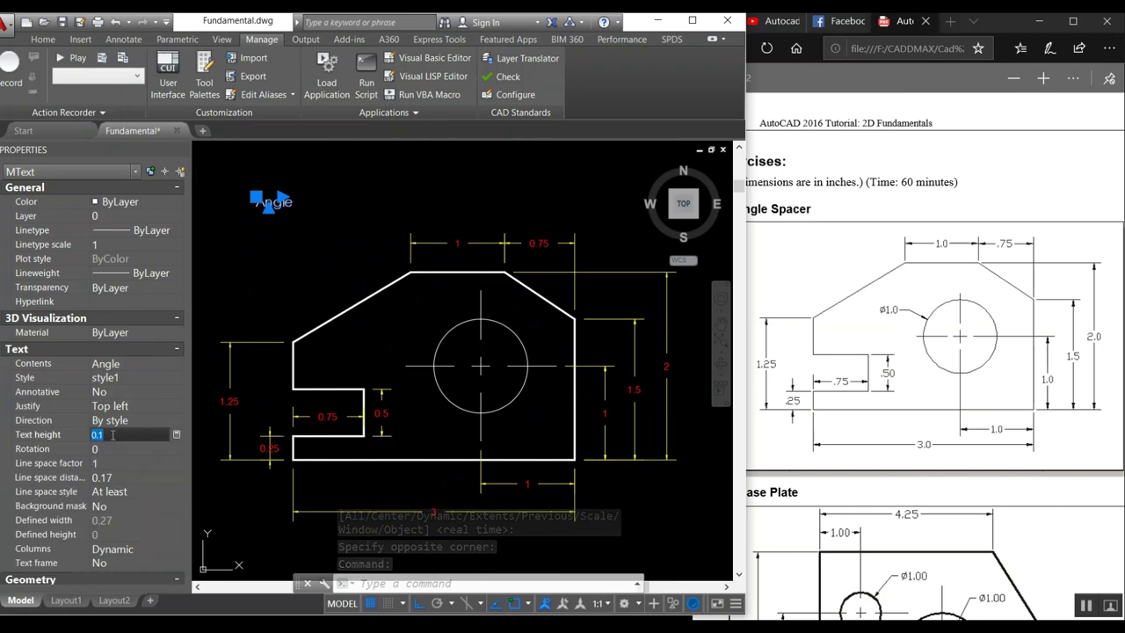
{"action": "left_click", "coordinate": [106, 434]}
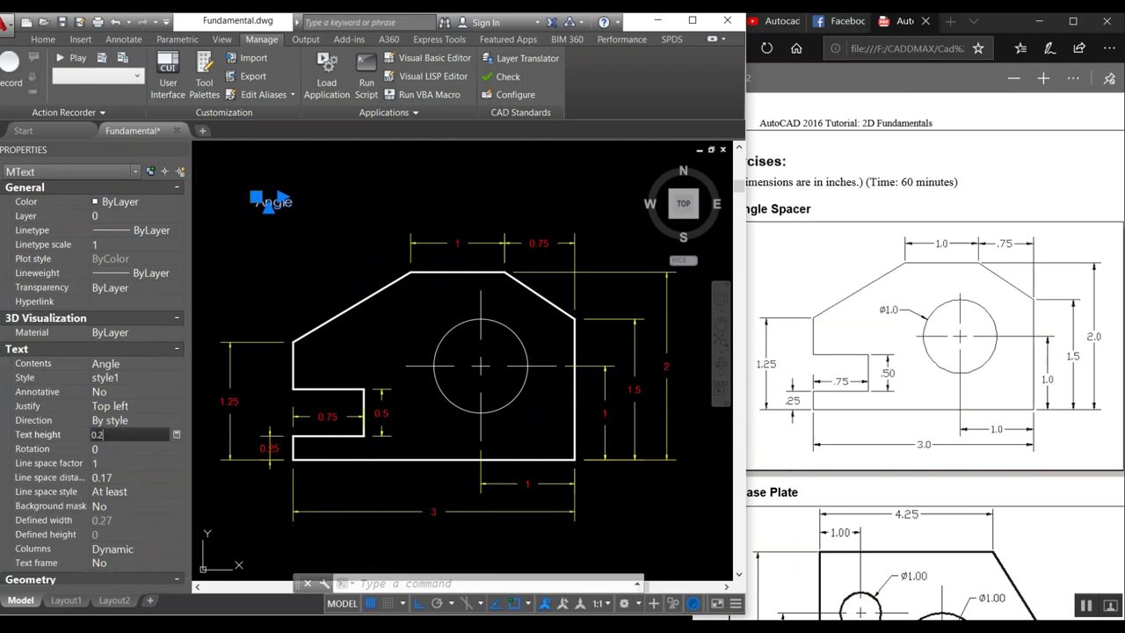
{"action": "left_click", "coordinate": [224, 354]}
{"action": "key", "text": "Escape"}
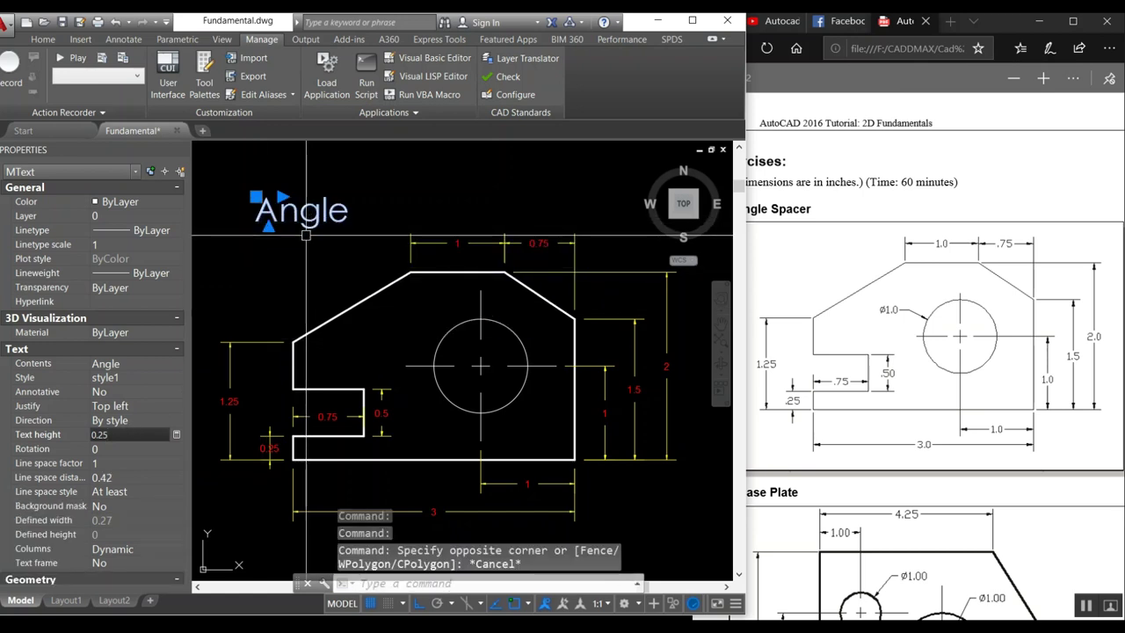
{"action": "key", "text": "Escape"}
Edit the label to add 'The' and 'Spacer' and widen its text box
{"action": "double_click", "coordinate": [312, 215]}
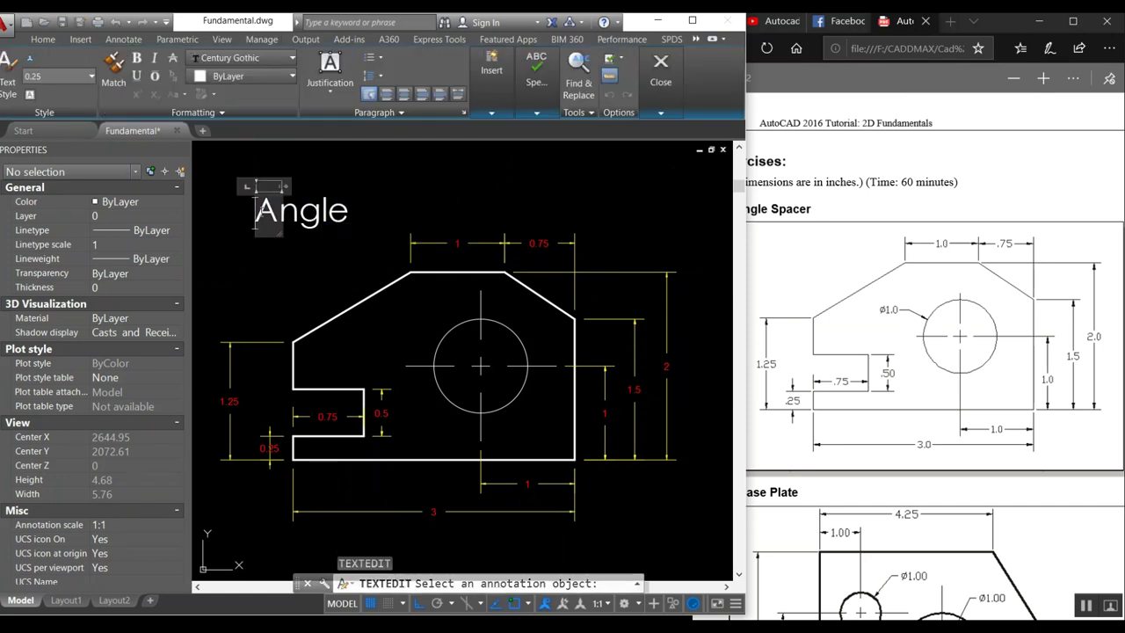
{"action": "type", "text": "The"}
{"action": "key", "text": "Return"}
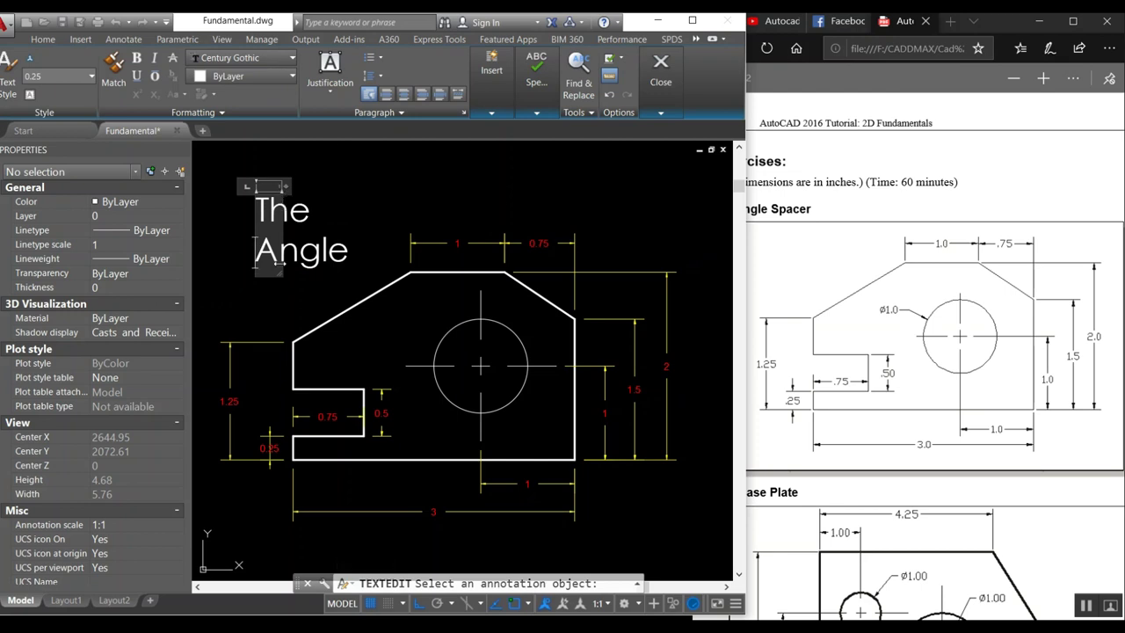
{"action": "left_click_drag", "start_coordinate": [278, 275], "coordinate": [500, 209]}
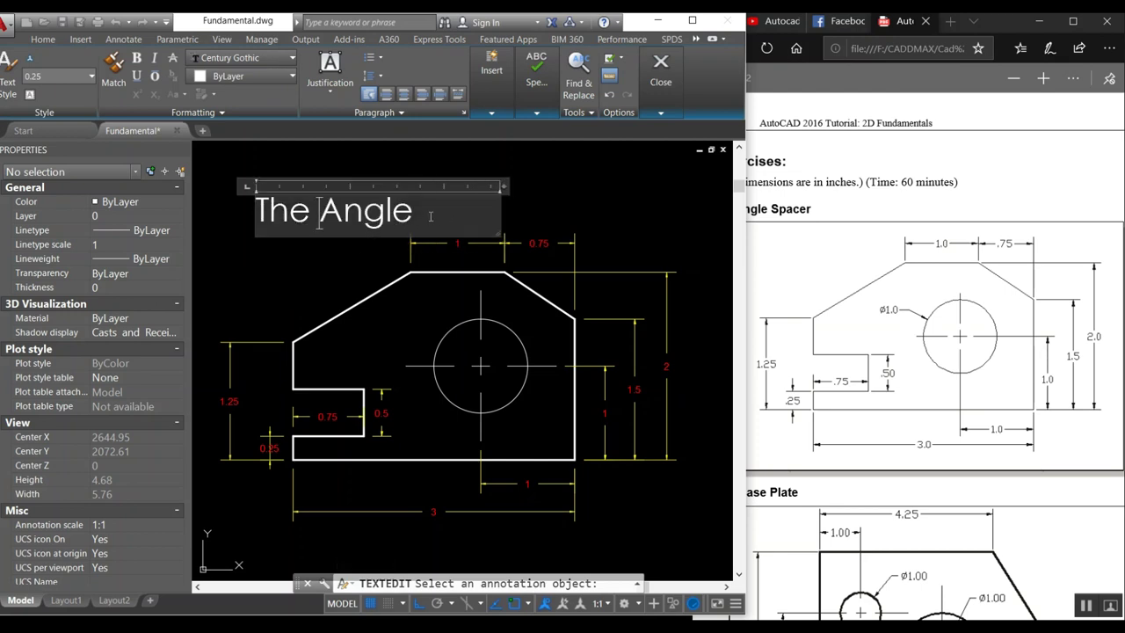
{"action": "type", "text": "Spacer"}
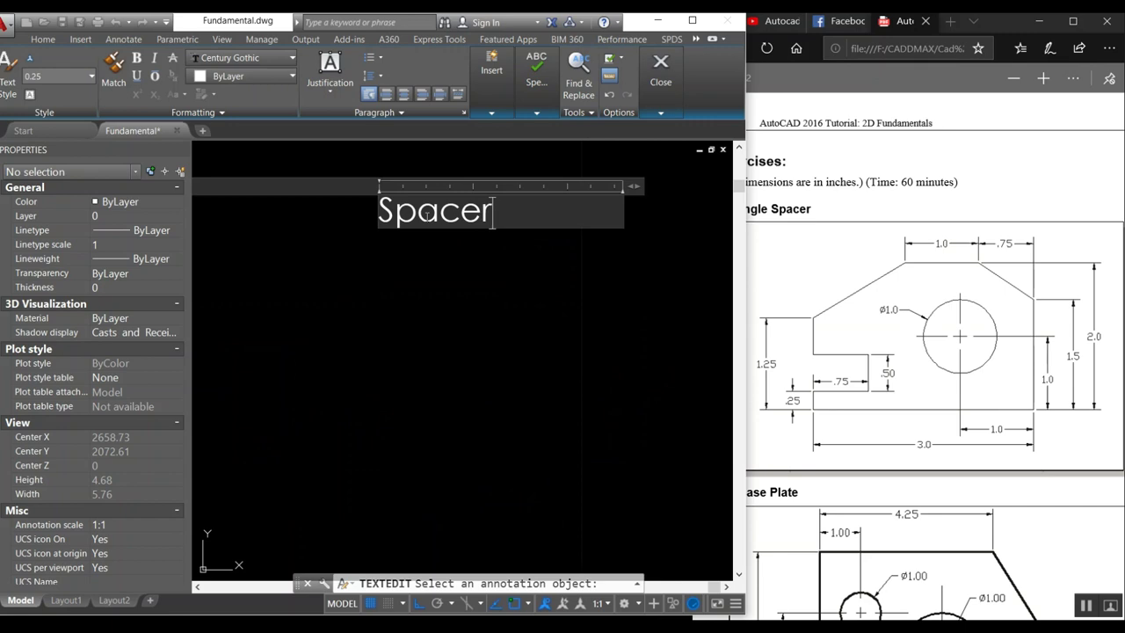
{"action": "left_click", "coordinate": [528, 298]}
{"action": "scroll", "coordinate": [453, 316], "scroll_direction": "down", "scroll_amount": 4}
{"action": "key", "text": "Escape"}
Undo the faulty edits and widen the box so 'The Angle Spacer' fits on one line
{"action": "double_click", "coordinate": [474, 288]}
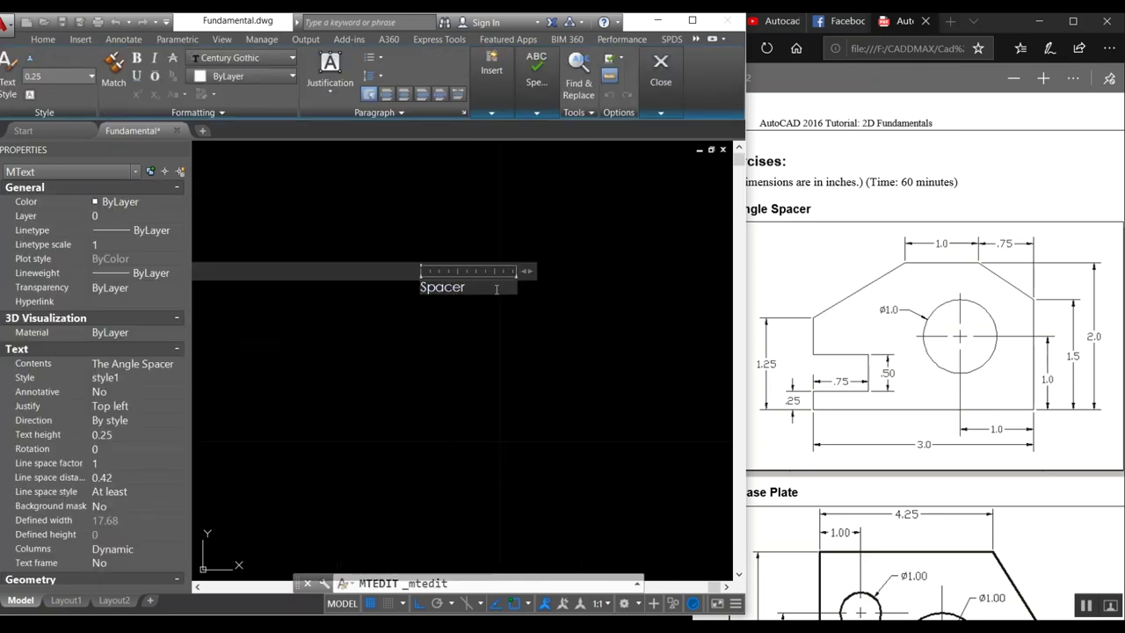
{"action": "left_click", "coordinate": [477, 332]}
{"action": "key", "text": "ctrl+z"}
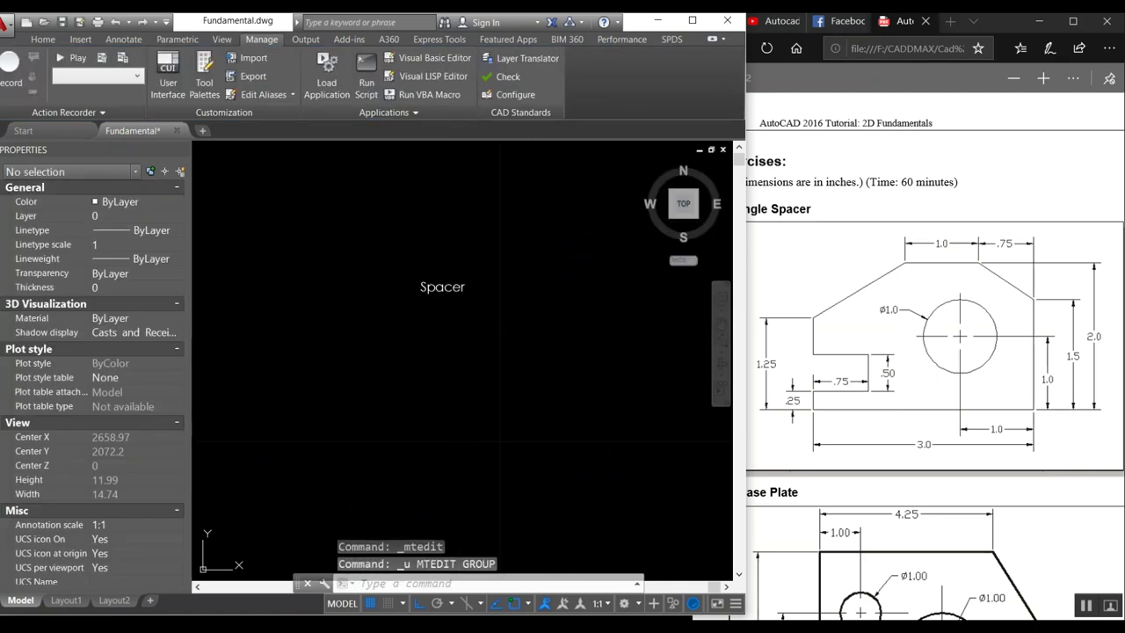
{"action": "key", "text": "ctrl+z"}
{"action": "key", "text": "ctrl+z"}
{"action": "key", "text": "ctrl+z"}
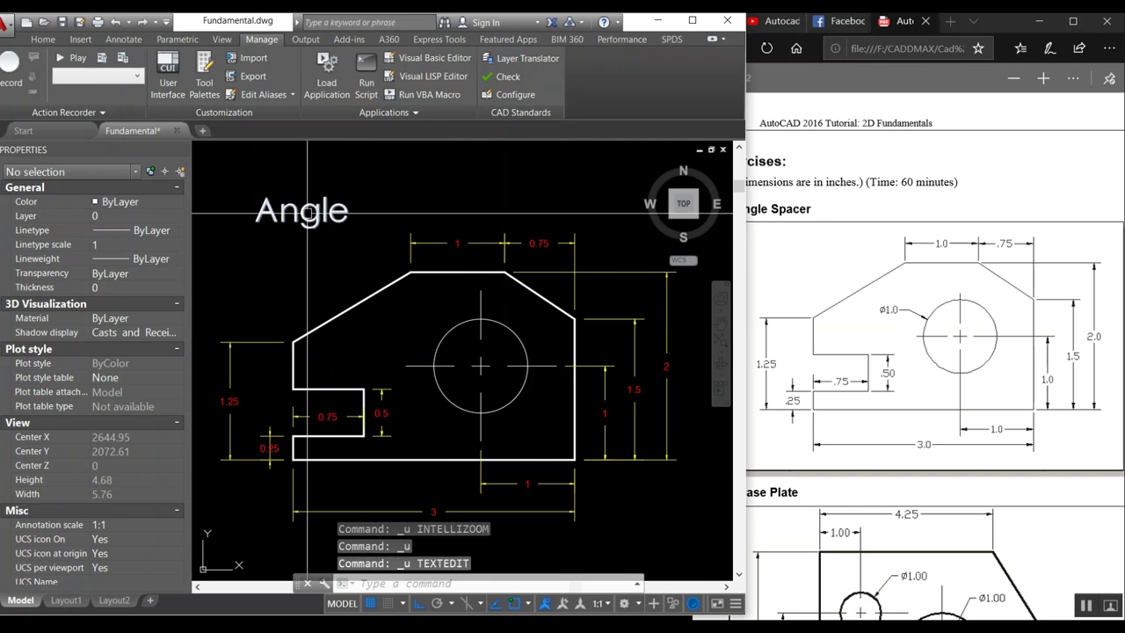
{"action": "double_click", "coordinate": [306, 213]}
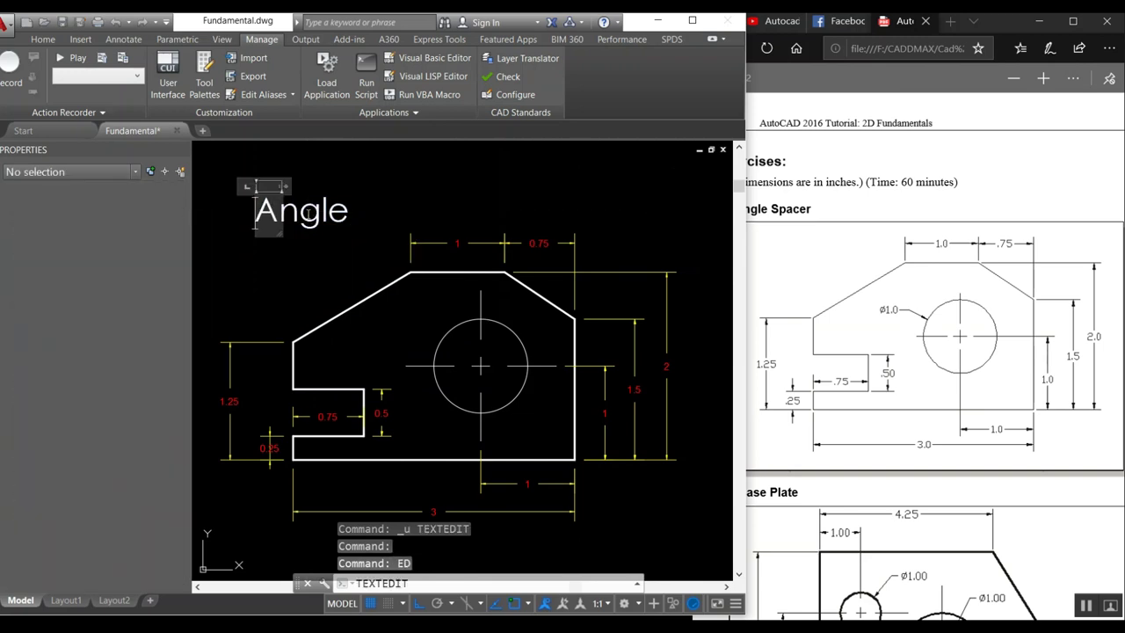
{"action": "left_click_drag", "start_coordinate": [279, 236], "coordinate": [699, 213]}
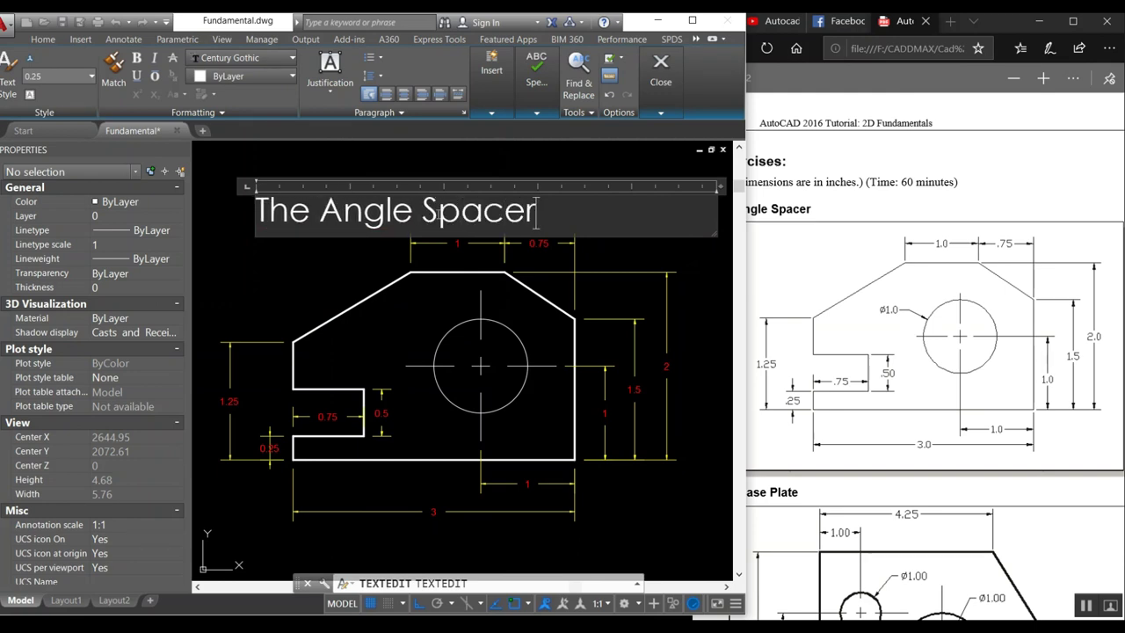
{"action": "left_click", "coordinate": [318, 272]}
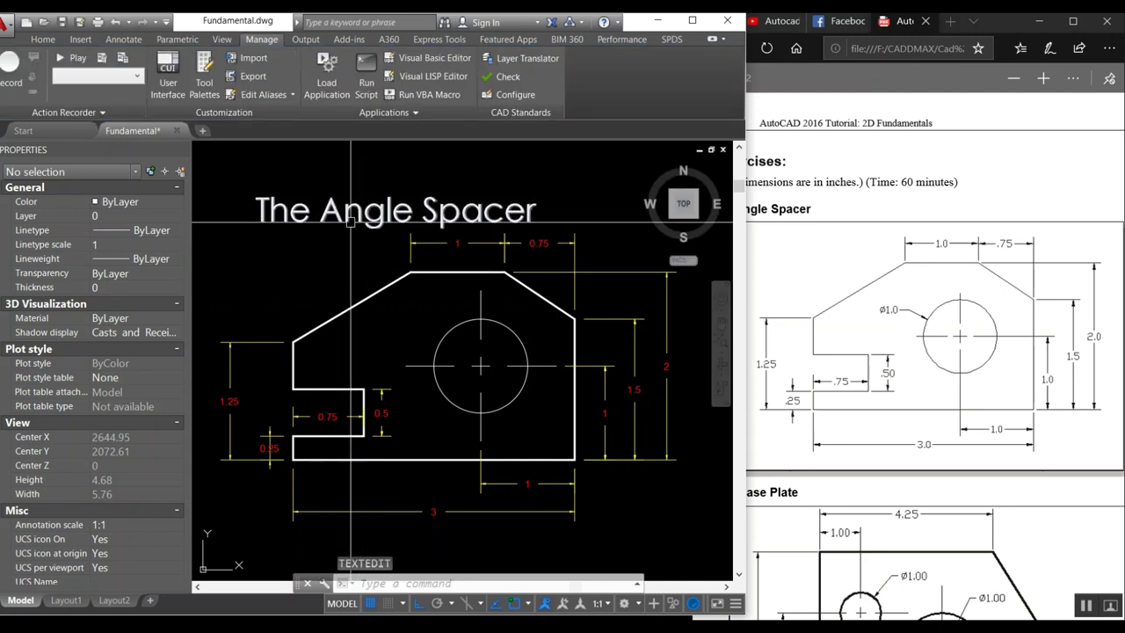
Give 'The Angle Spacer' title a 0.15 text height and save the drawing
{"action": "left_click", "coordinate": [396, 211]}
{"action": "left_click", "coordinate": [106, 435]}
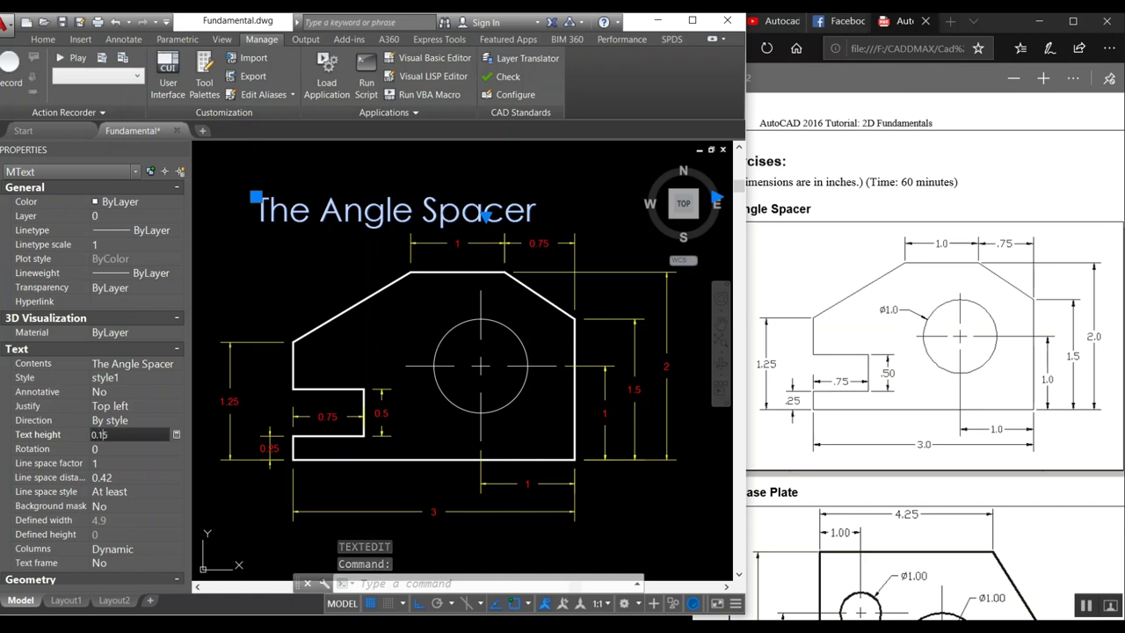
{"action": "left_click", "coordinate": [295, 303]}
{"action": "key", "text": "Escape"}
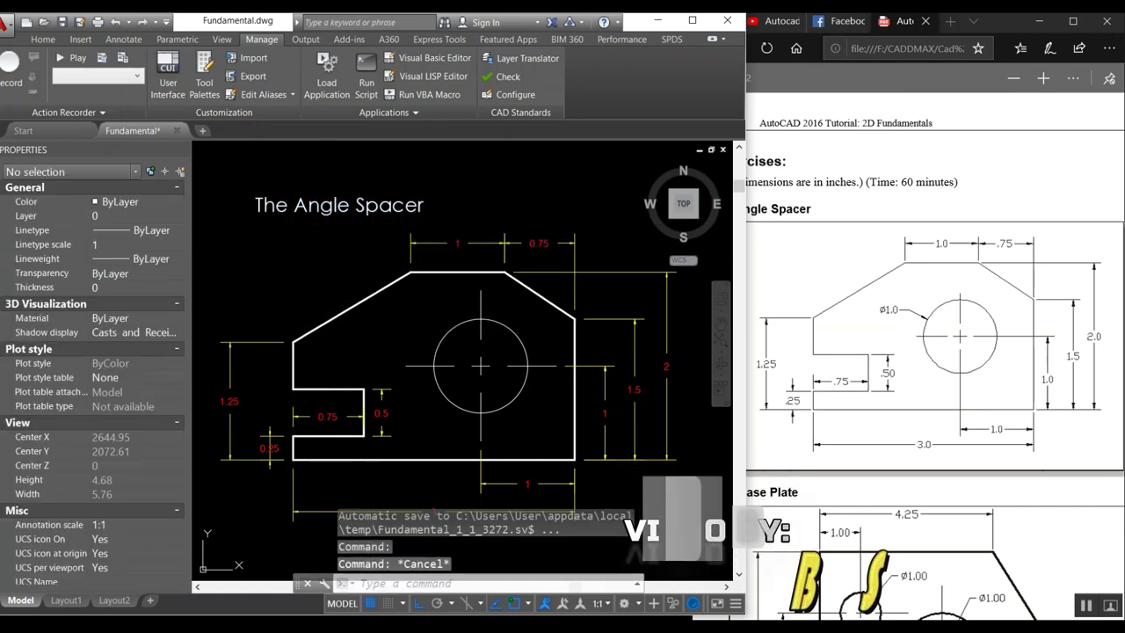
{"action": "key", "text": "ctrl+s"}
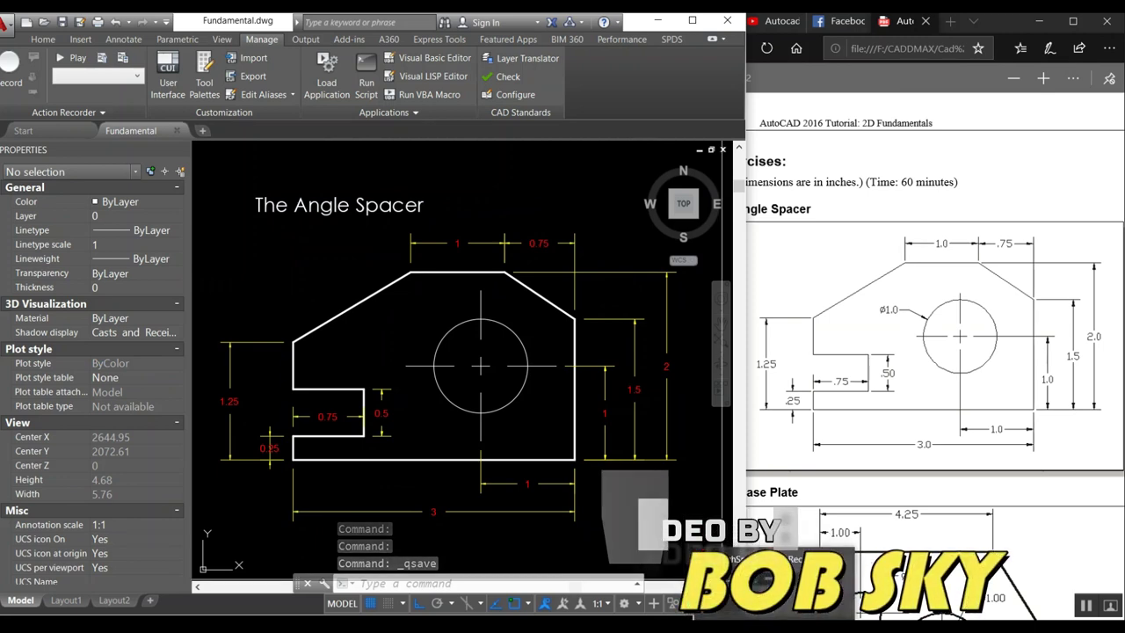
Add a DIMDIA diameter dimension to the hole circle, placed lower right, then save
{"action": "type", "text": "dim"}
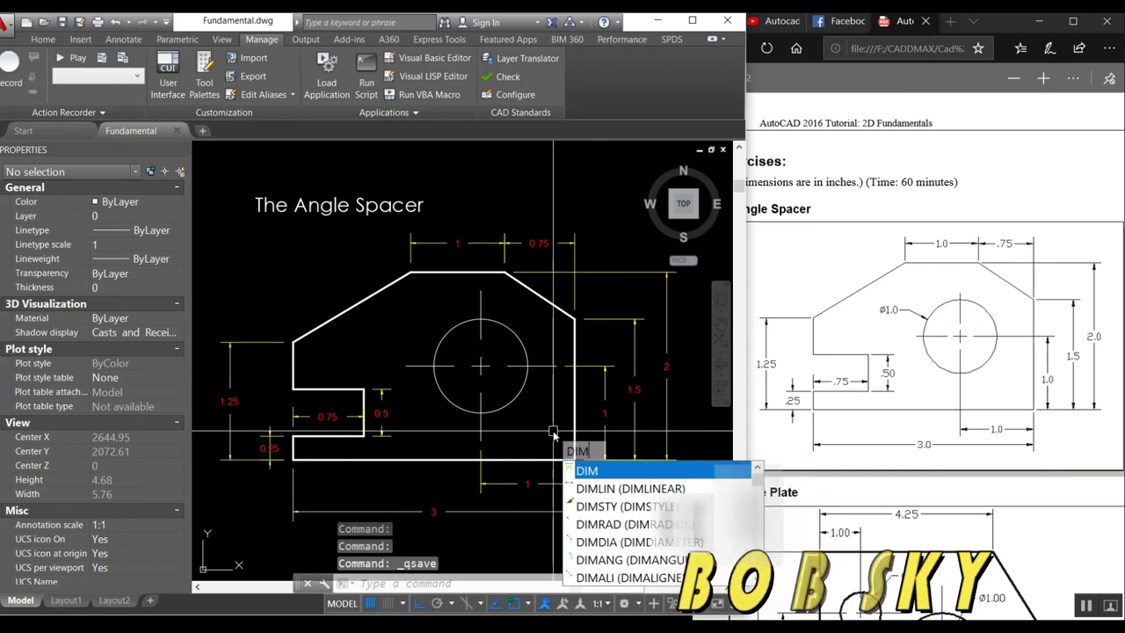
{"action": "type", "text": "dia"}
{"action": "key", "text": "Return"}
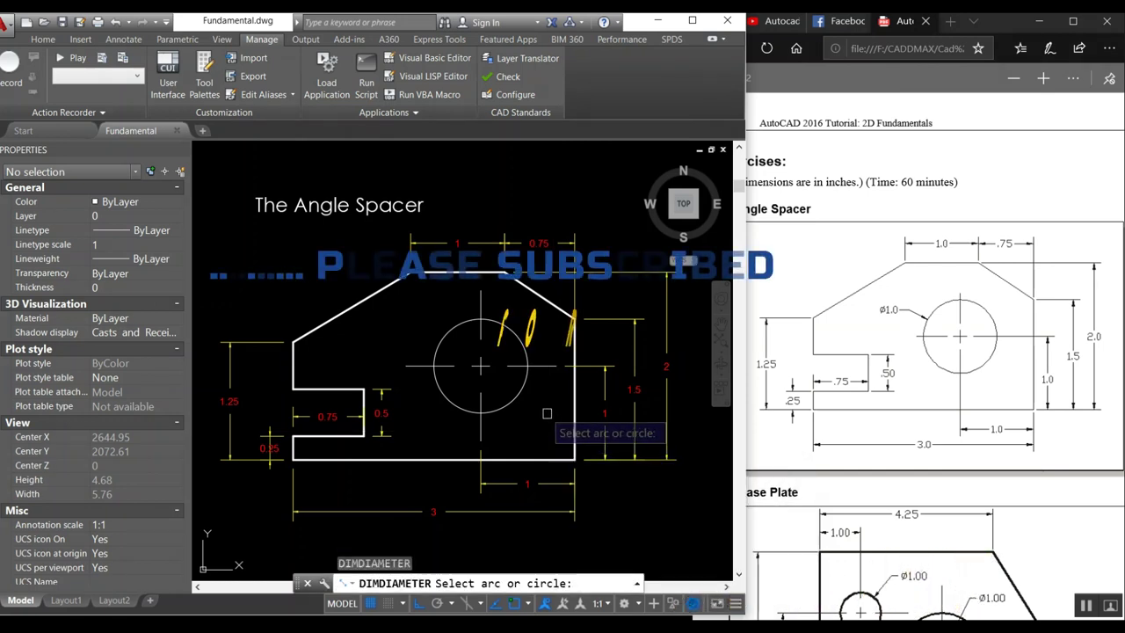
{"action": "left_click", "coordinate": [515, 400]}
{"action": "left_click", "coordinate": [636, 495]}
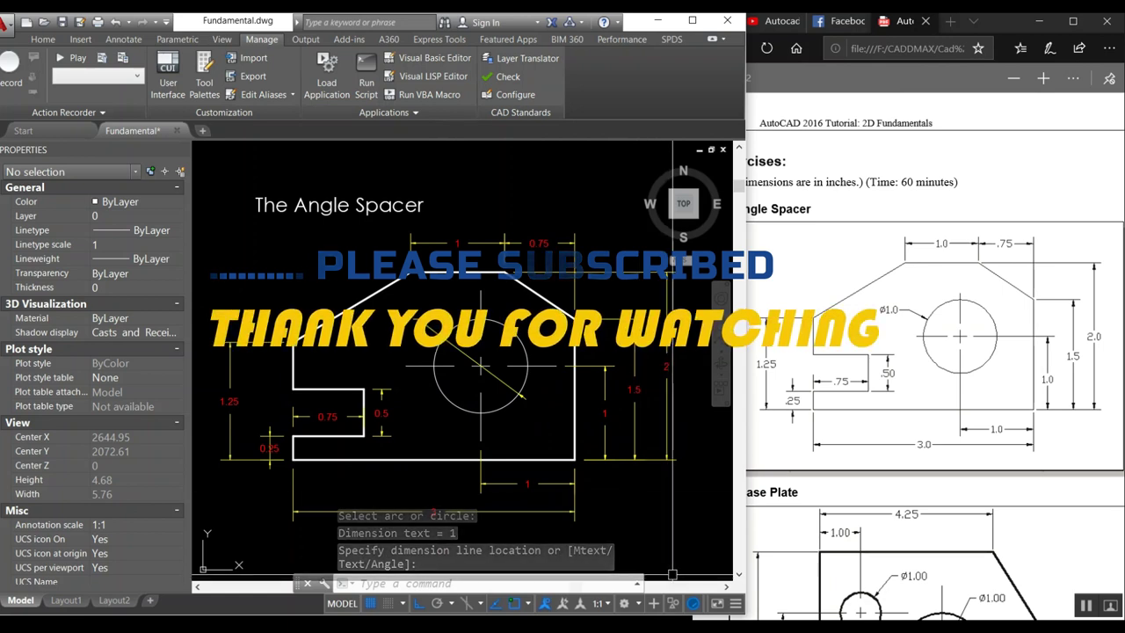
{"action": "key", "text": "ctrl+s"}
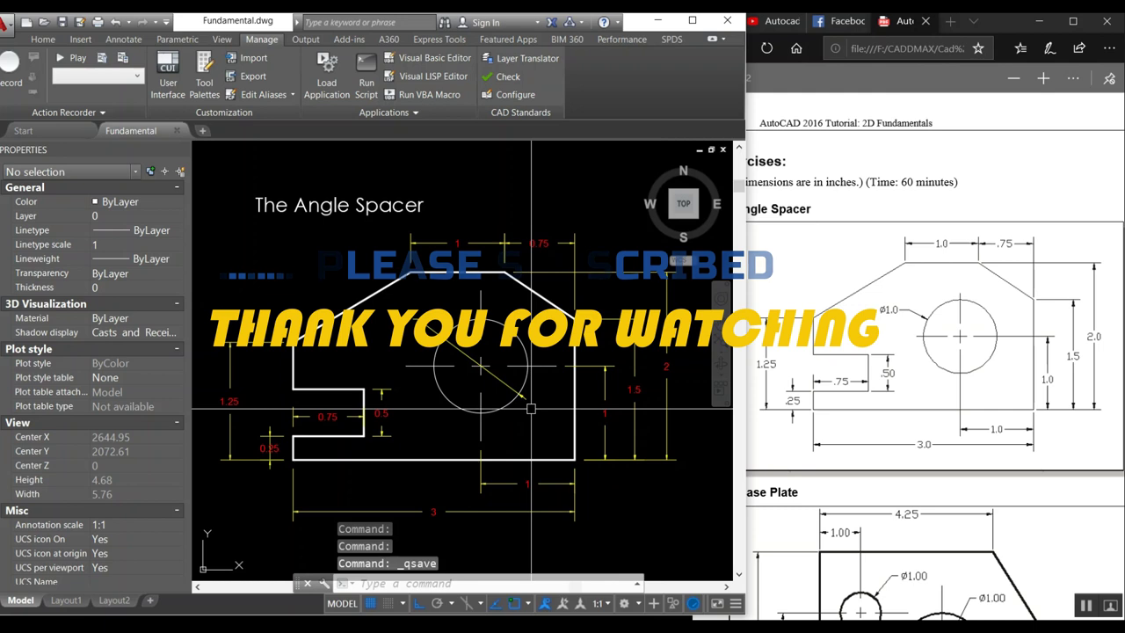